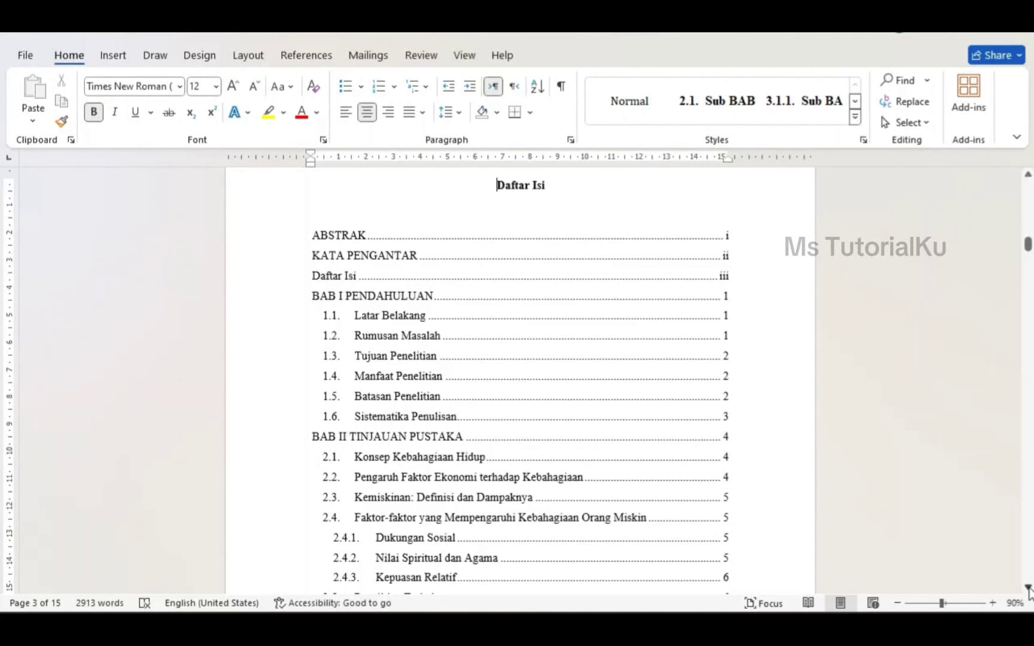
# Step: Scroll to the BAB I PENDAHULUAN title and try Heading 1 on it
pyautogui.scroll(-1, 1029, 591)
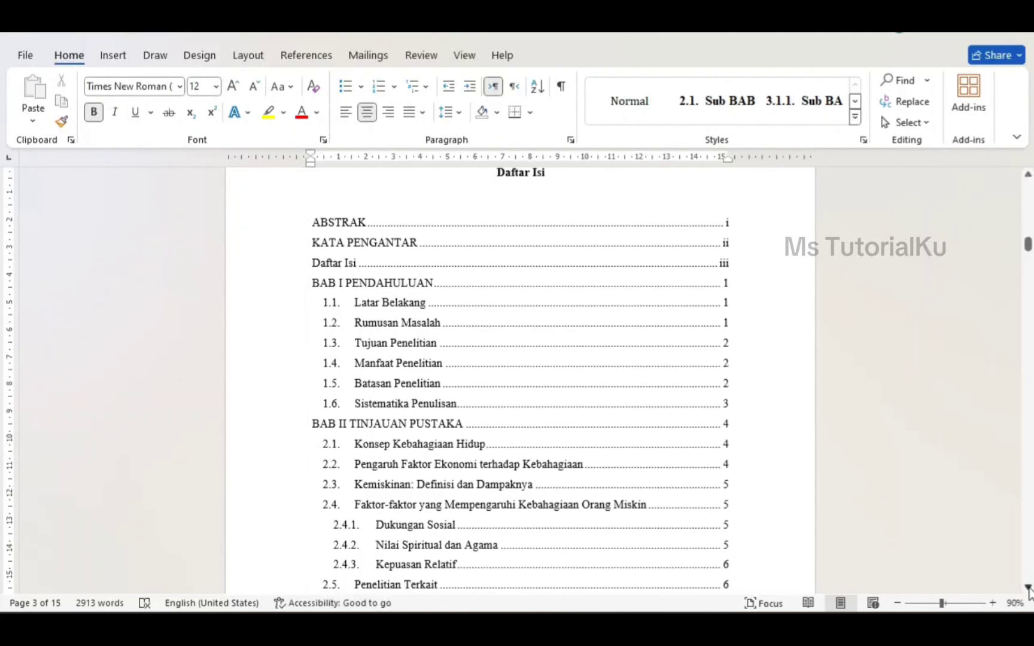
pyautogui.scroll(-1, 1029, 592)
pyautogui.scroll(-2, 1029, 591)
pyautogui.scroll(-1, 1029, 591)
pyautogui.scroll(-2, 1029, 591)
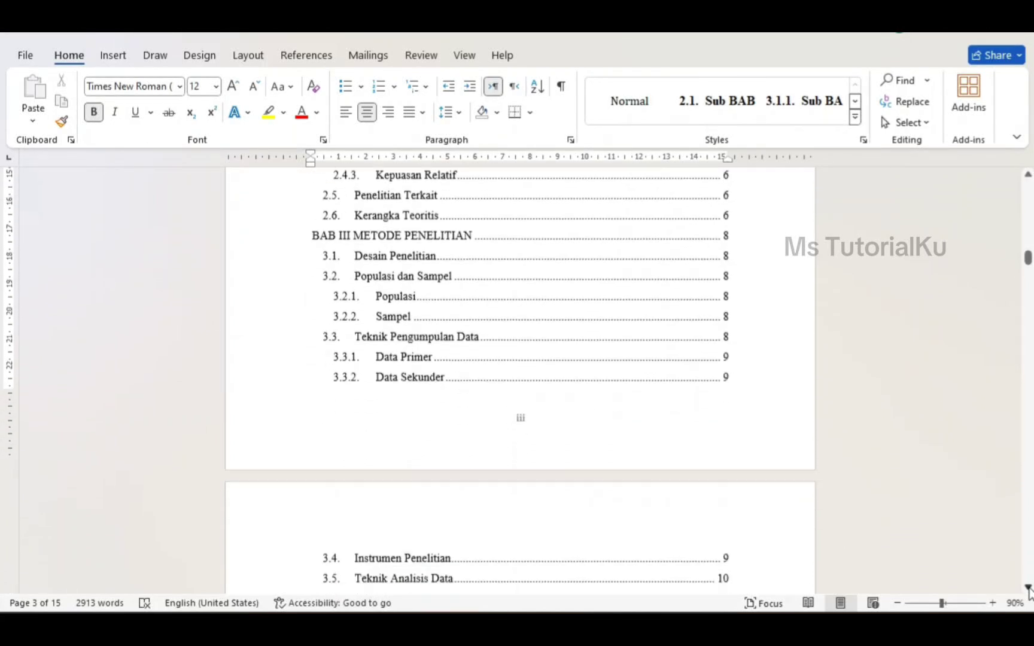
pyautogui.scroll(-1, 1029, 591)
pyautogui.scroll(-2, 1029, 591)
pyautogui.scroll(-2, 1029, 591)
pyautogui.scroll(-1, 1029, 591)
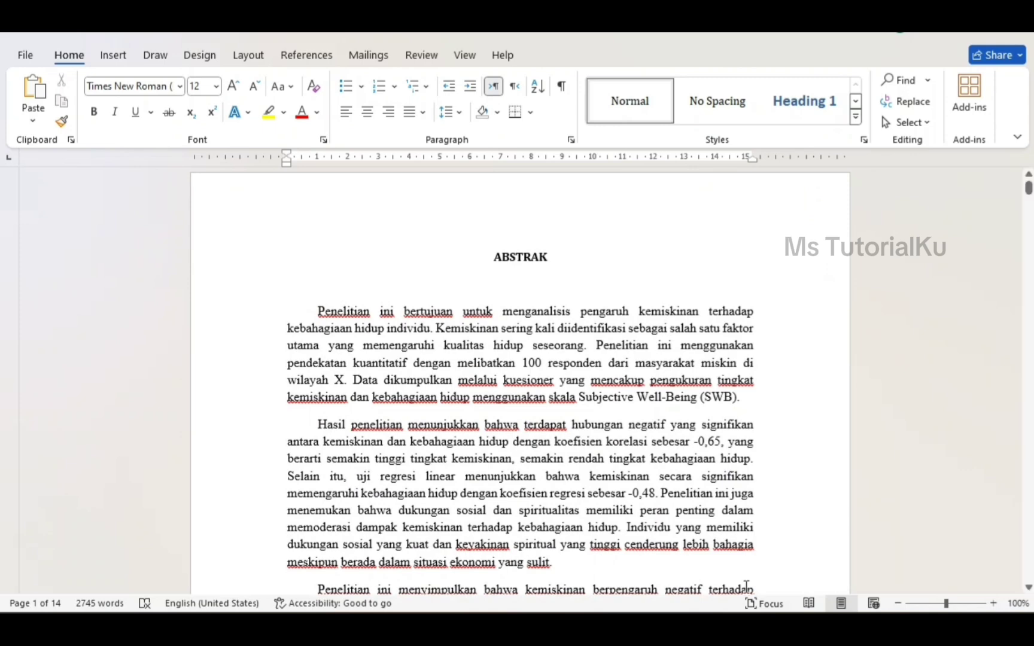
pyautogui.moveTo(1029, 185); pyautogui.dragTo(1028, 277)
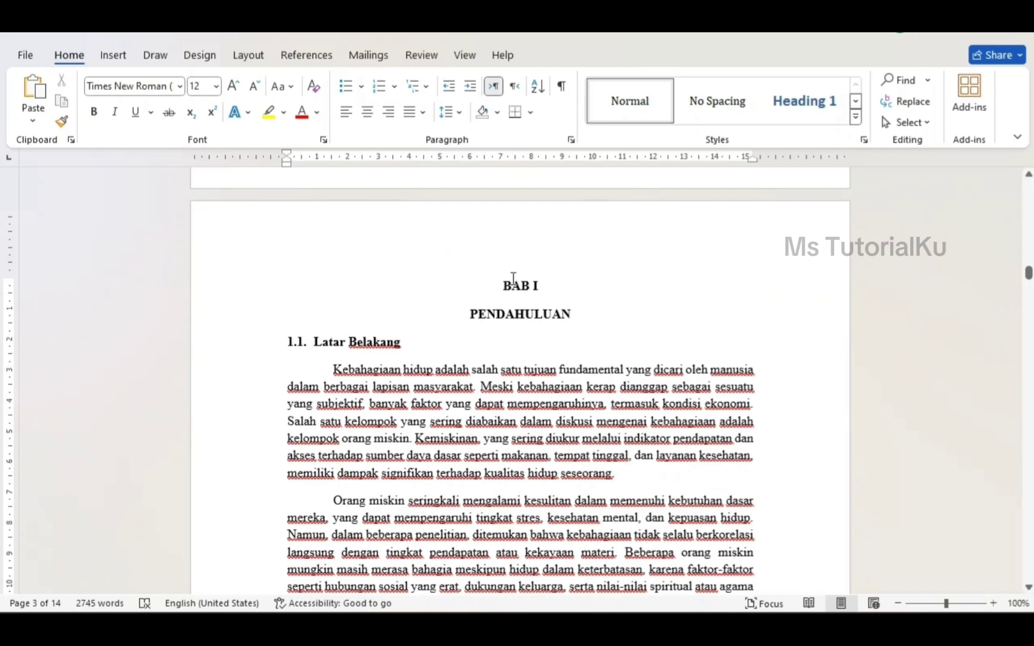
pyautogui.moveTo(503, 286); pyautogui.dragTo(558, 314)
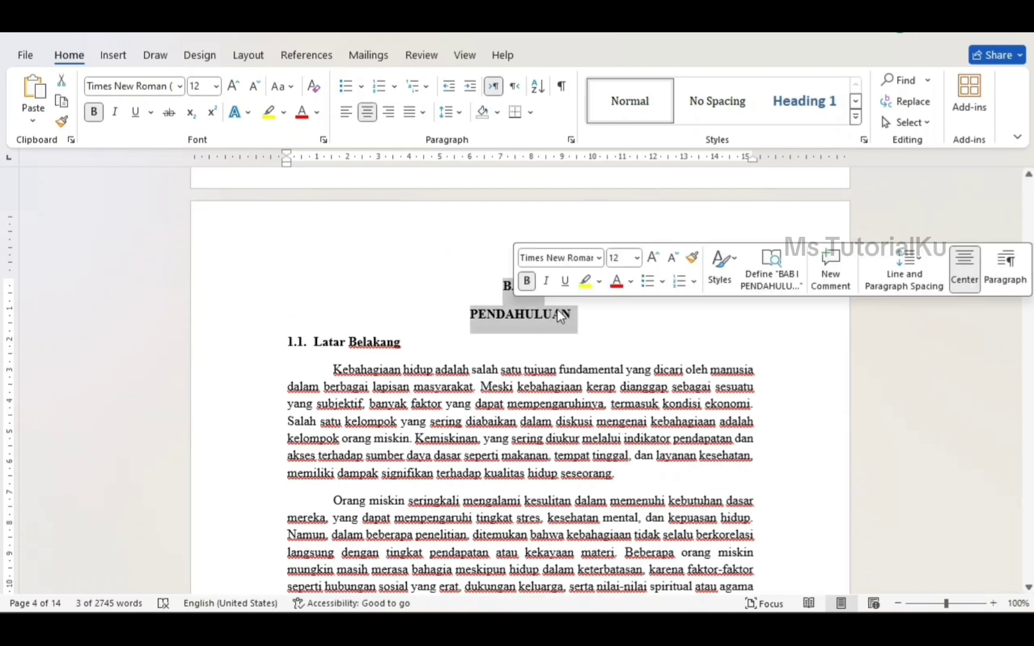
pyautogui.moveTo(405, 343); pyautogui.dragTo(315, 341)
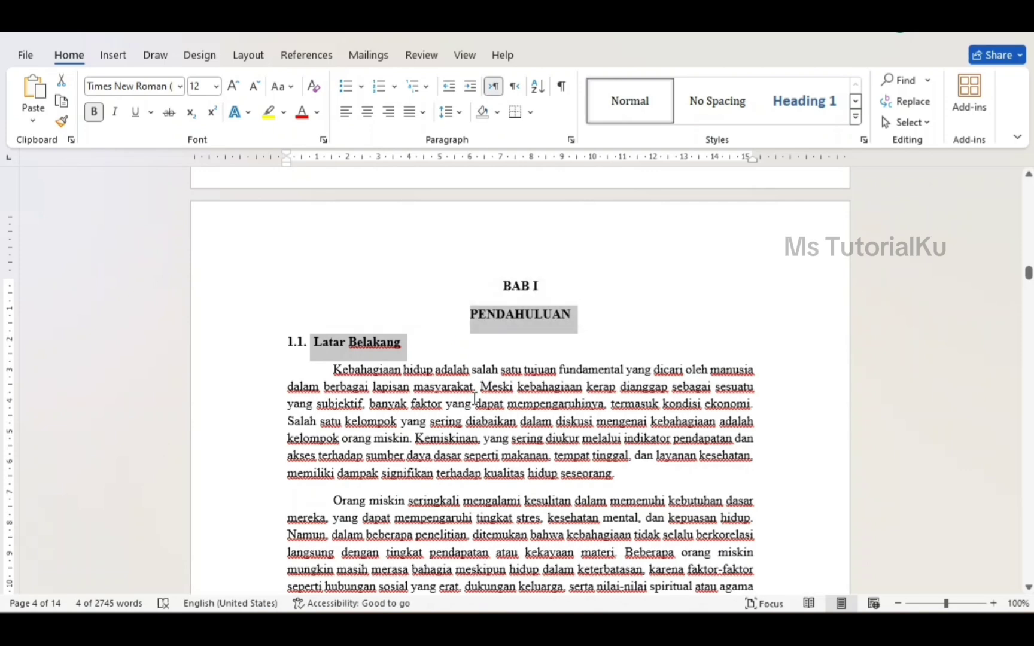
pyautogui.click(504, 291)
pyautogui.moveTo(505, 291); pyautogui.dragTo(566, 313)
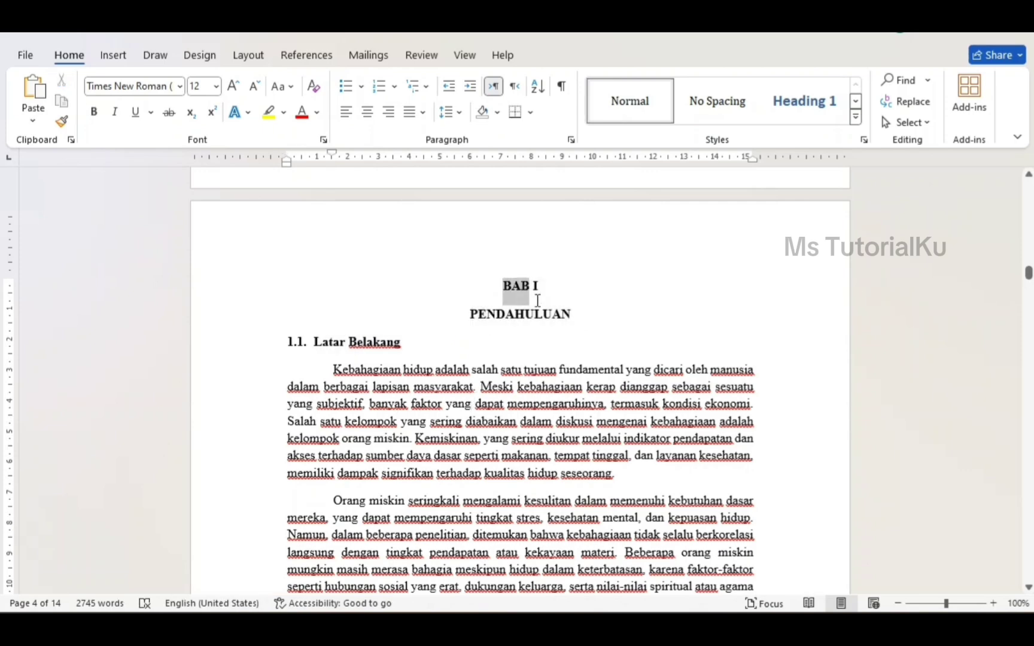
pyautogui.click(834, 105)
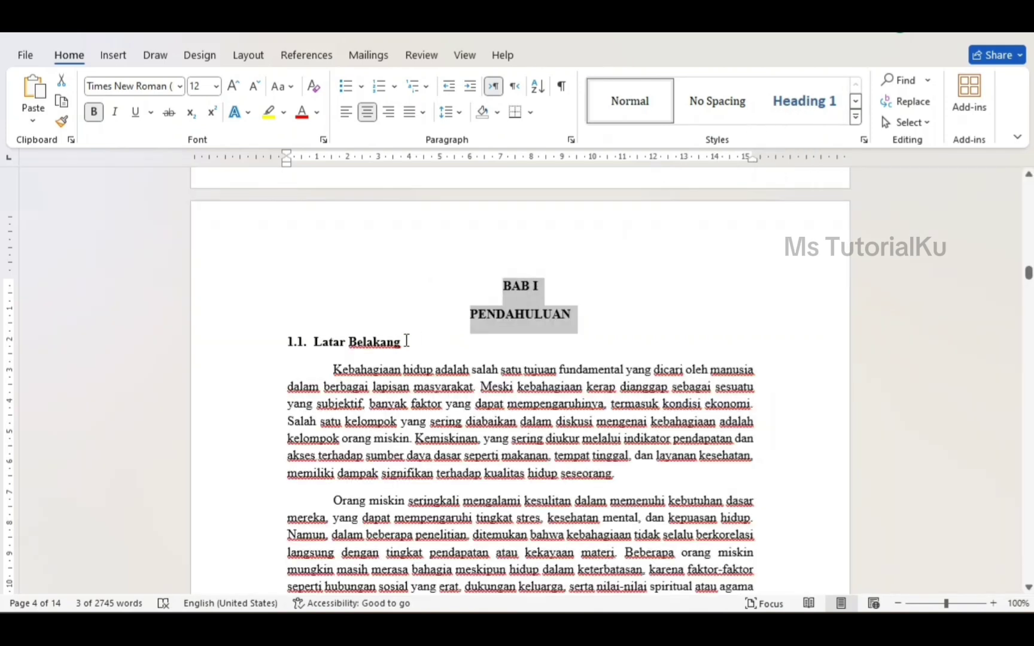
# Step: Browse the heading styles for Latar Belakang, then open the Navigation pane beside ABSTRAK
pyautogui.moveTo(406, 341); pyautogui.dragTo(311, 342)
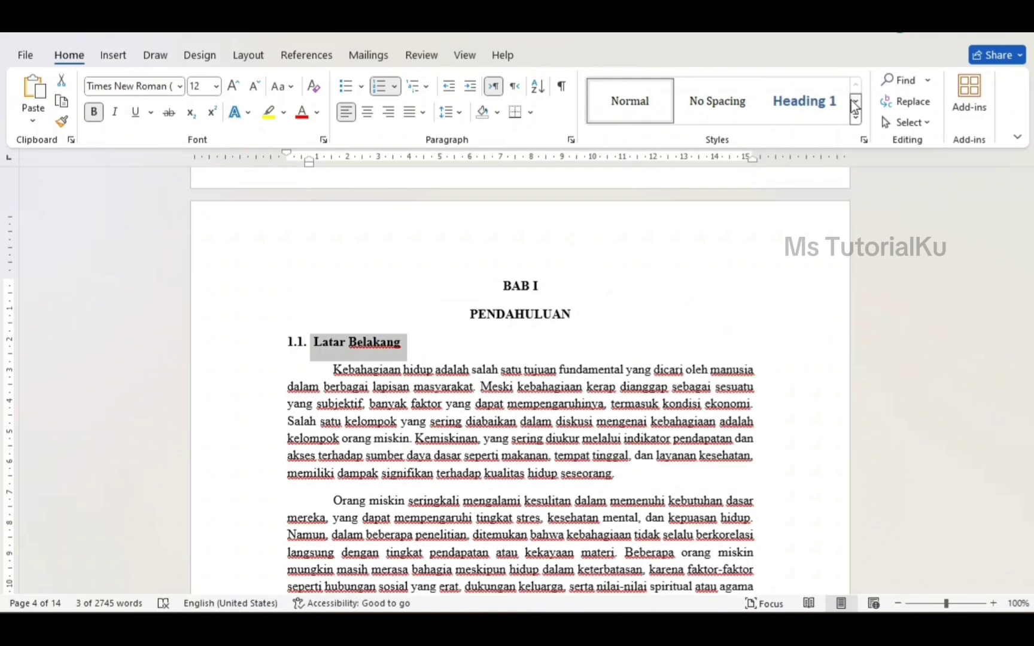
pyautogui.click(856, 103)
pyautogui.click(503, 417)
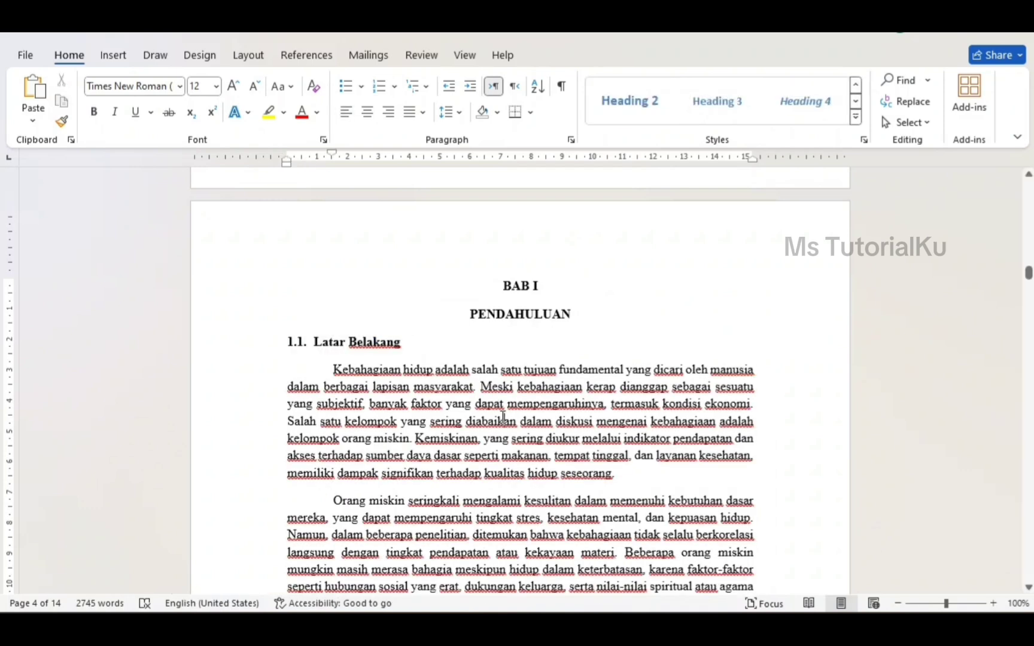
pyautogui.moveTo(1029, 273); pyautogui.dragTo(1029, 186)
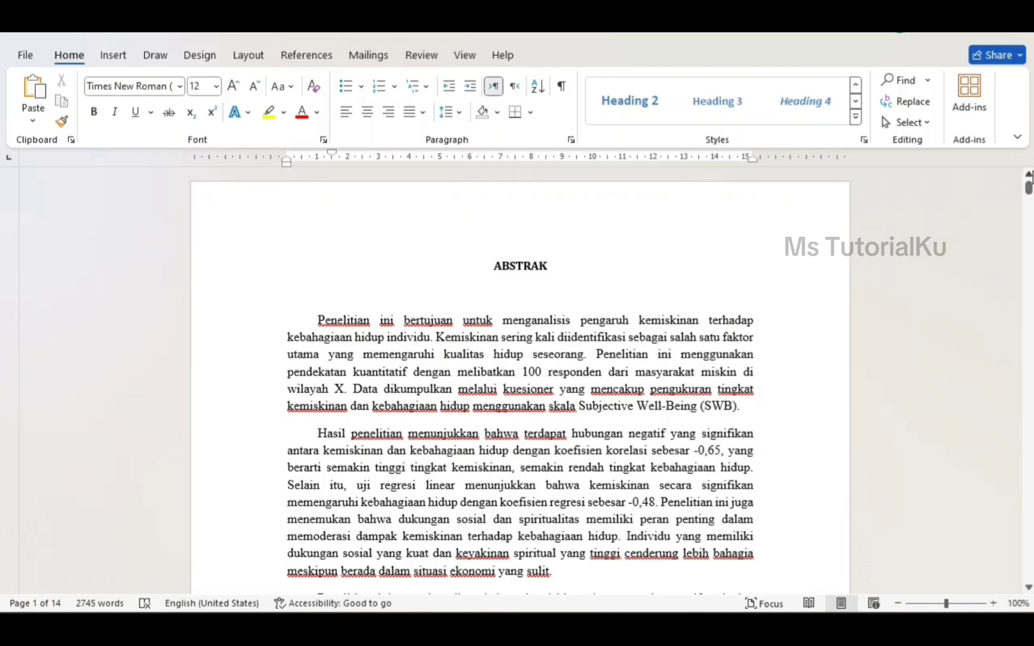
pyautogui.hotkey('ctrl', 'f')
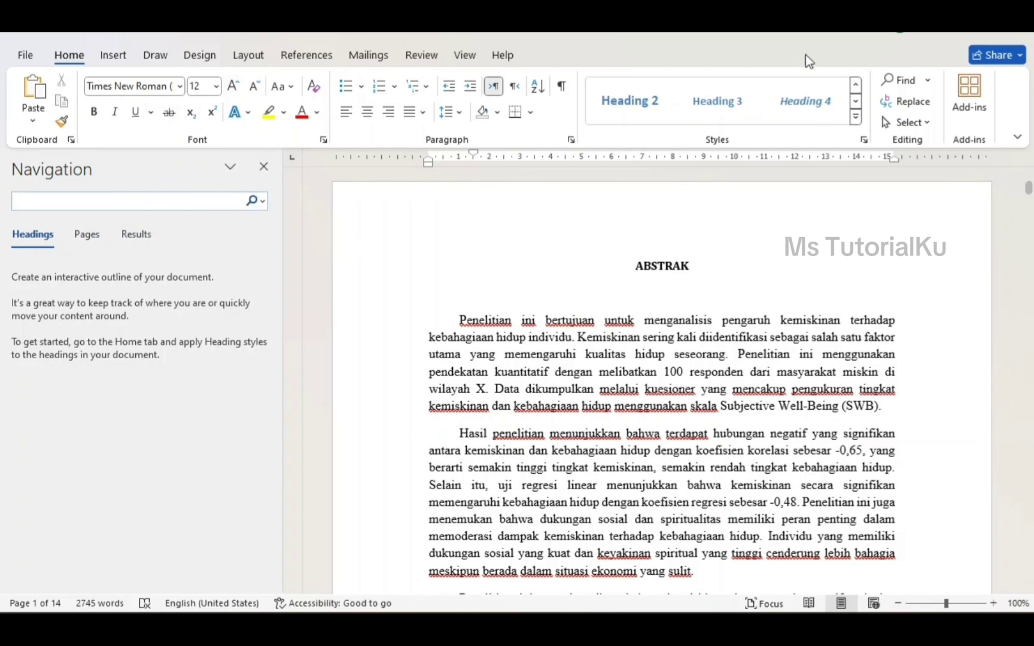
# Step: Update Heading 1 to match ABSTRAK's centred bold formatting, undoing the blue restyle
pyautogui.click(856, 84)
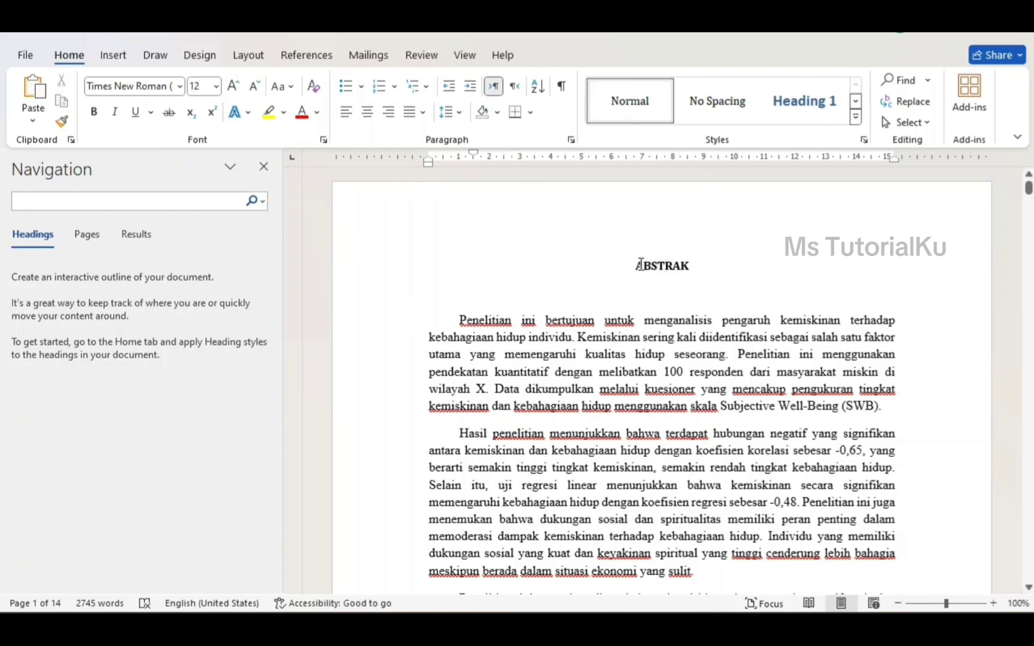
pyautogui.moveTo(640, 264); pyautogui.dragTo(691, 270)
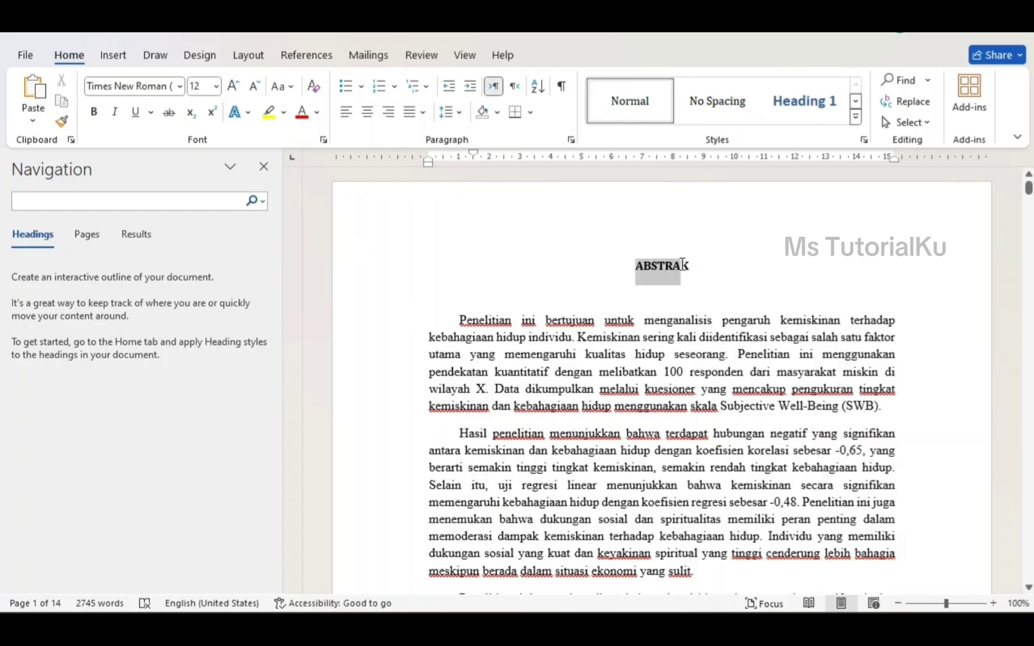
pyautogui.rightClick(816, 99)
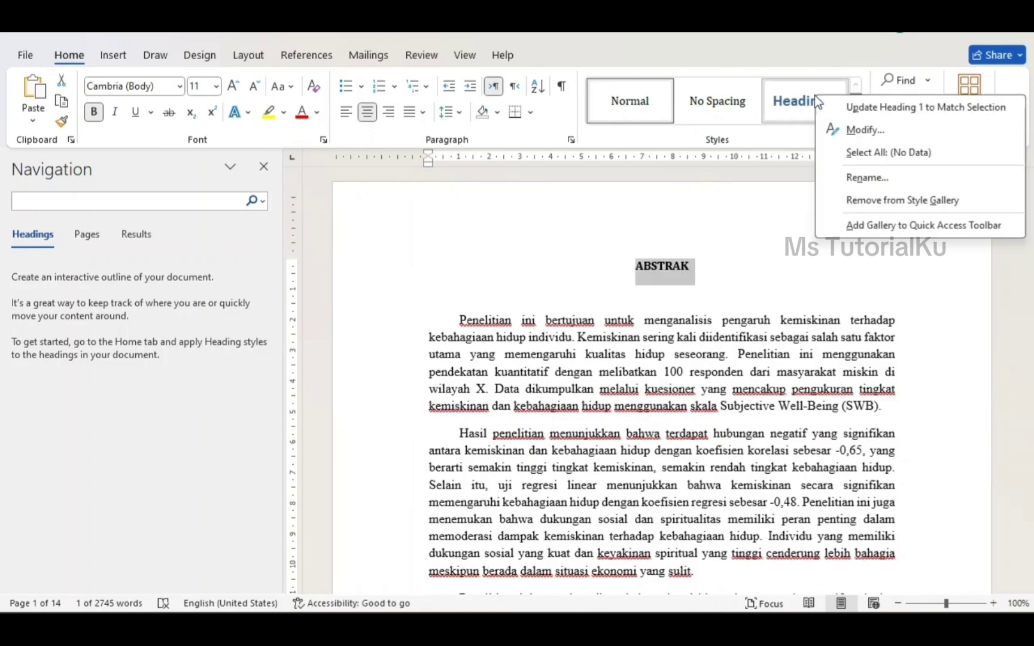
pyautogui.click(873, 111)
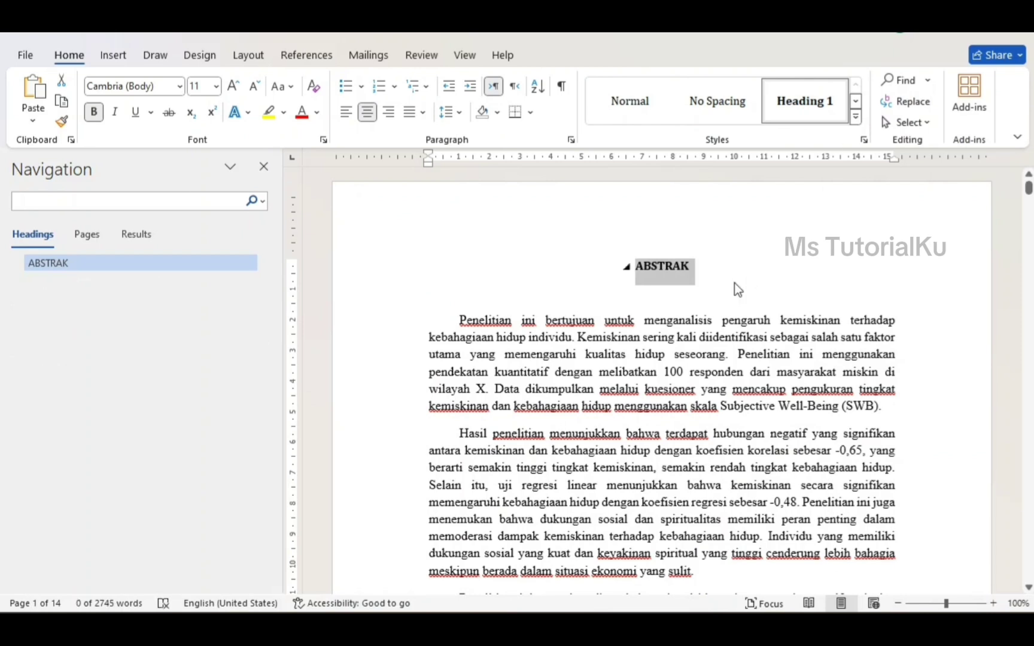
pyautogui.moveTo(663, 267)
pyautogui.click(810, 105)
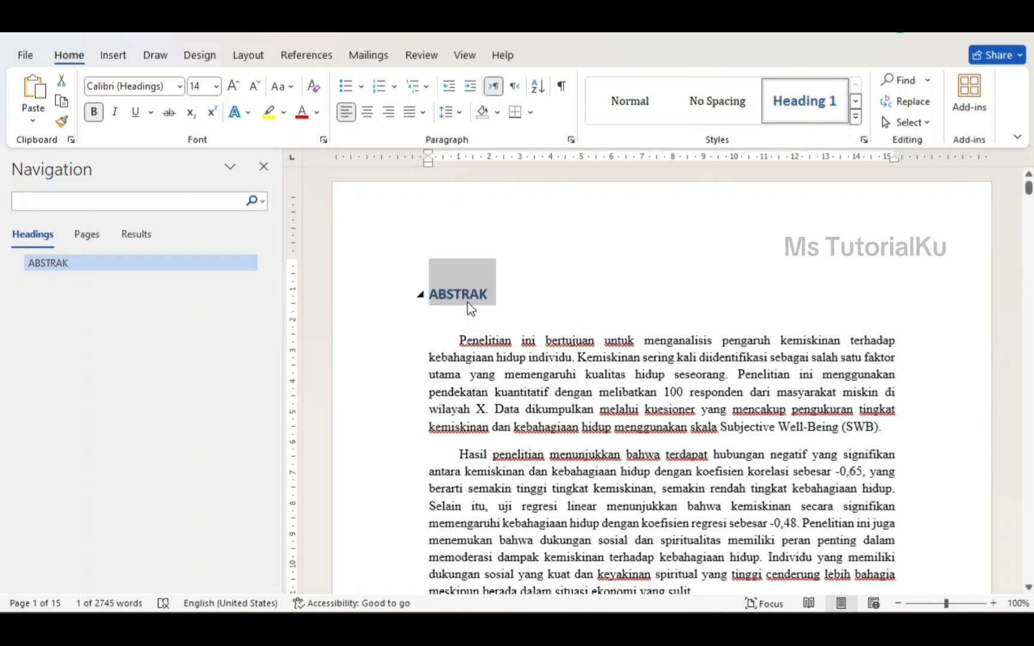
pyautogui.click(585, 297)
pyautogui.hotkey('ctrl', 'z')
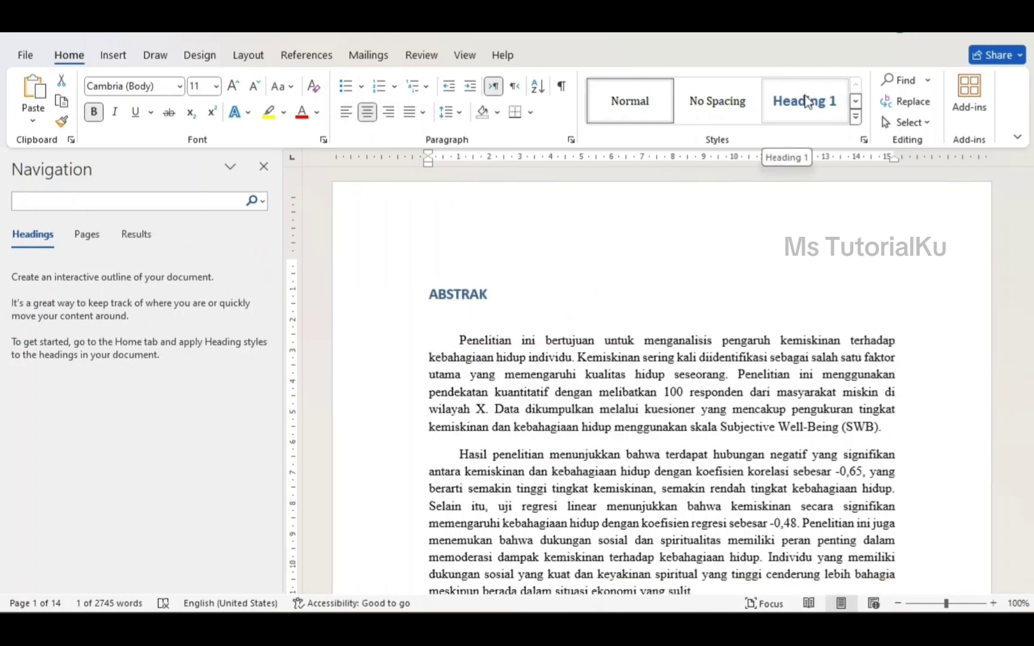
pyautogui.rightClick(807, 102)
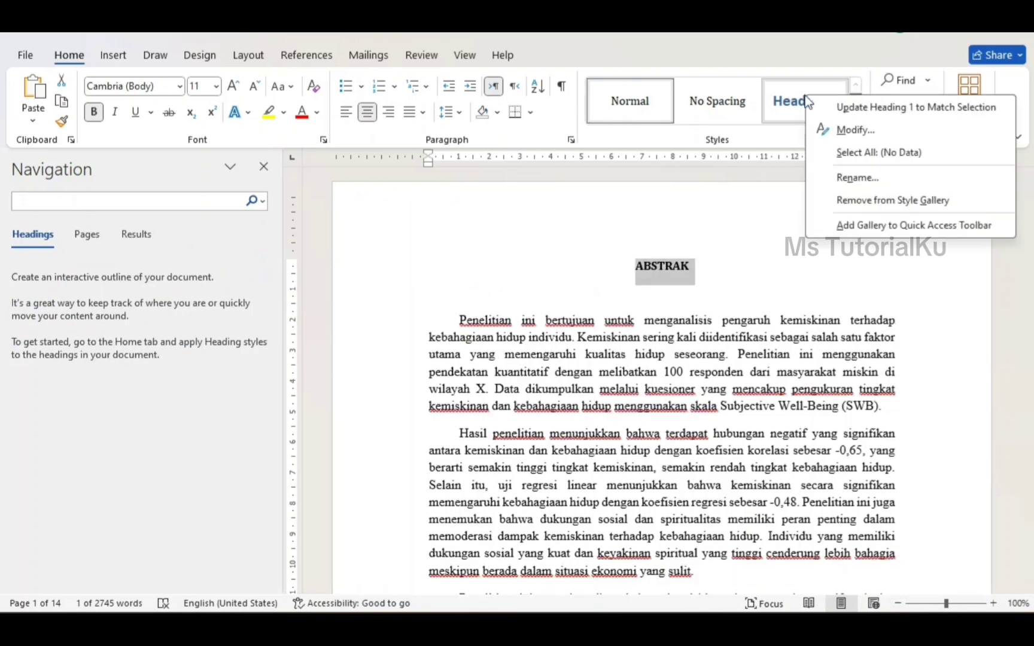
pyautogui.click(862, 114)
pyautogui.click(704, 320)
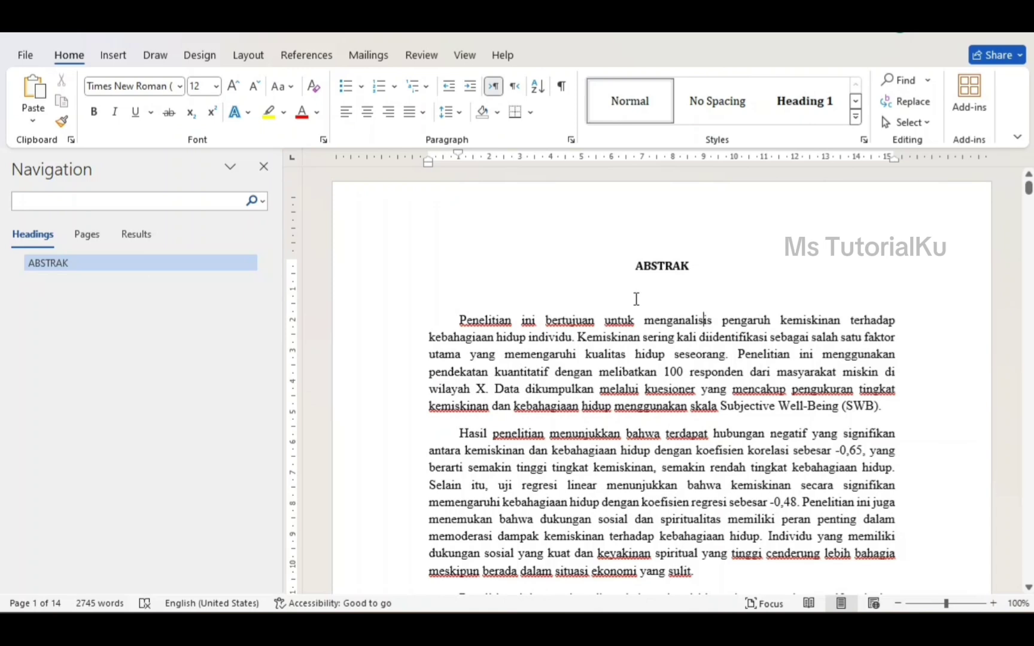
# Step: Apply Heading 1 to the KATA PENGANTAR title
pyautogui.scroll(-9, 636, 300)
pyautogui.scroll(-5, 636, 299)
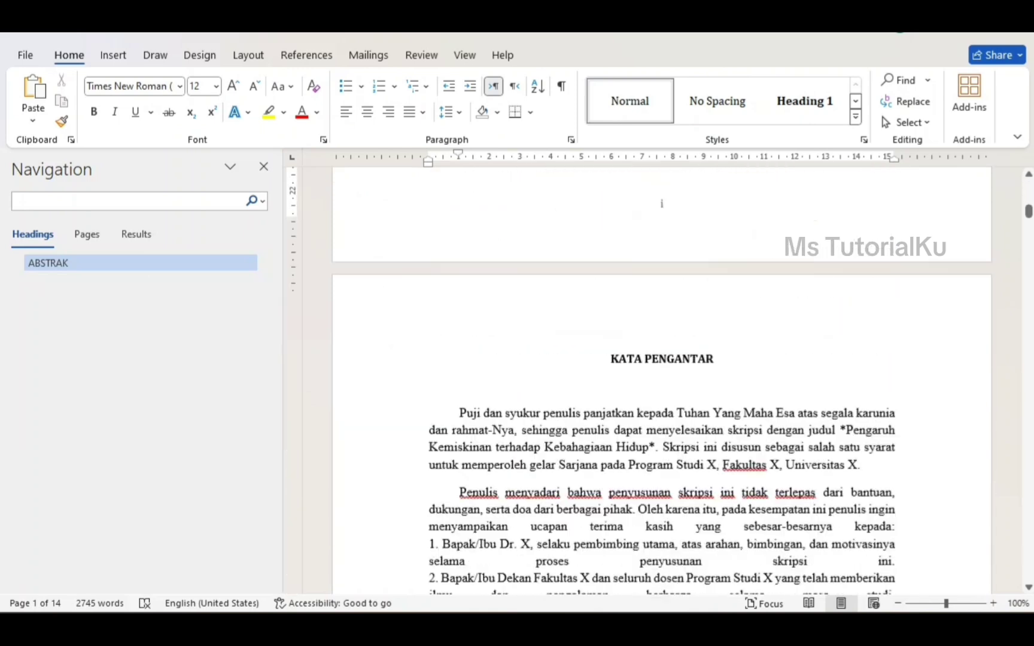
pyautogui.scroll(-2, 637, 299)
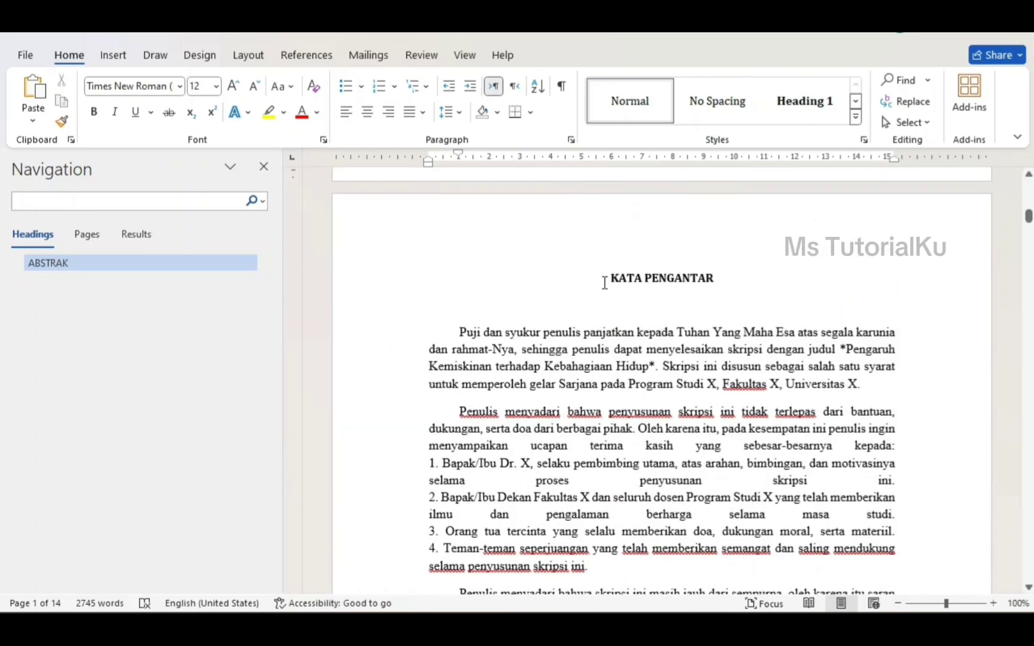
pyautogui.moveTo(604, 283); pyautogui.dragTo(717, 280)
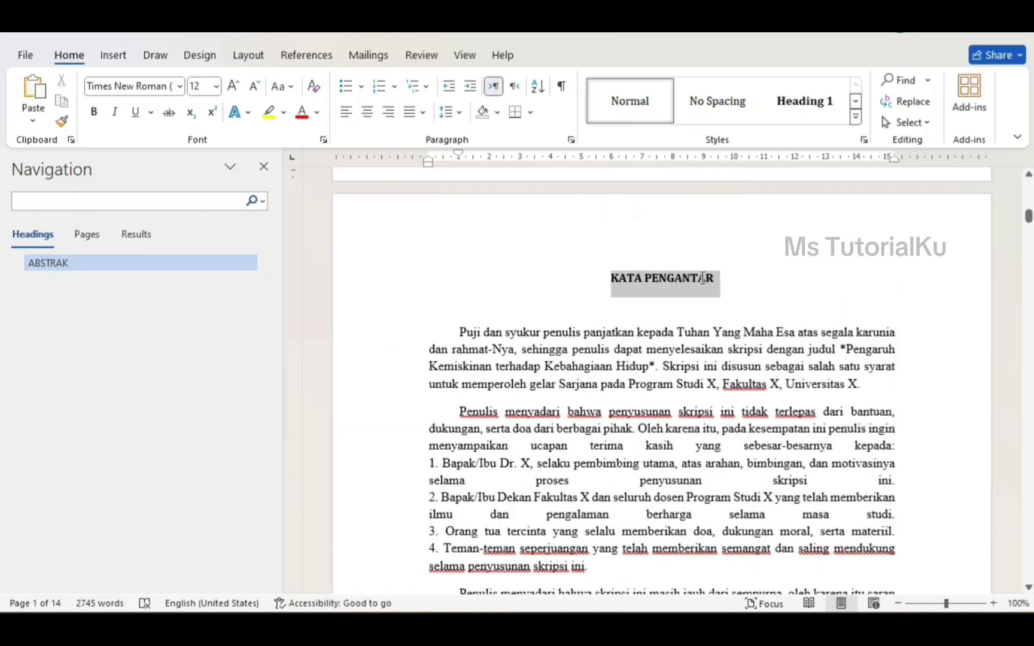
pyautogui.click(801, 107)
# Step: Add a bold, centred 'Daftar Isi' title on page 3 and make it Heading 1
pyautogui.scroll(-4, 660, 305)
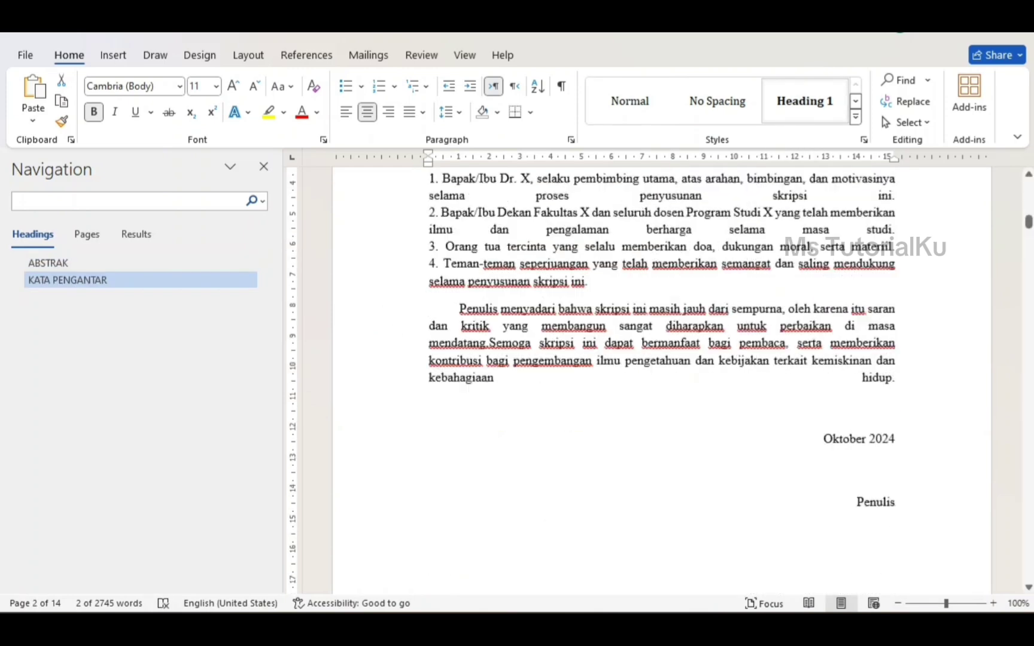
pyautogui.scroll(-4, 660, 305)
pyautogui.scroll(-3, 660, 305)
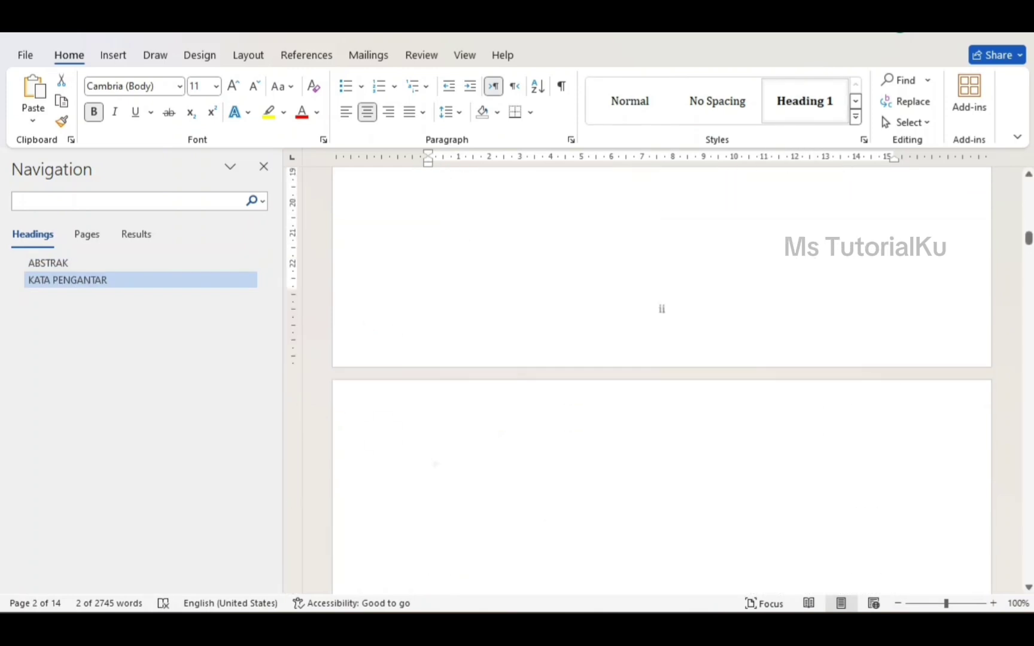
pyautogui.click(693, 284)
pyautogui.click(645, 430)
pyautogui.write('D')
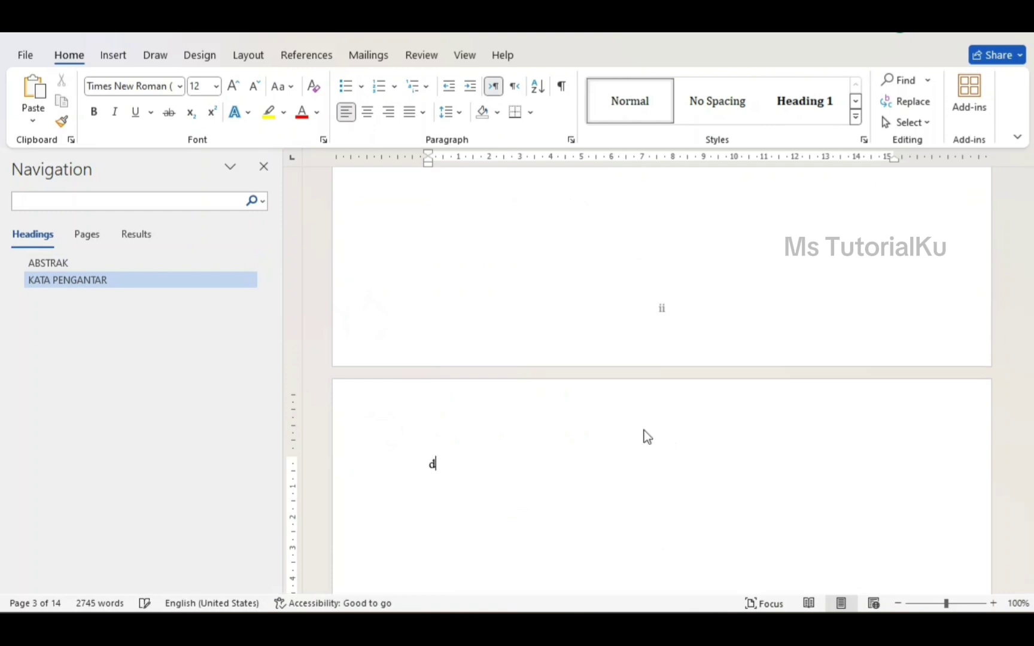
pyautogui.write('aftar Isi')
pyautogui.hotkey('shift', 'Left')
pyautogui.hotkey('shift', 'Left')
pyautogui.hotkey('shift', 'Left')
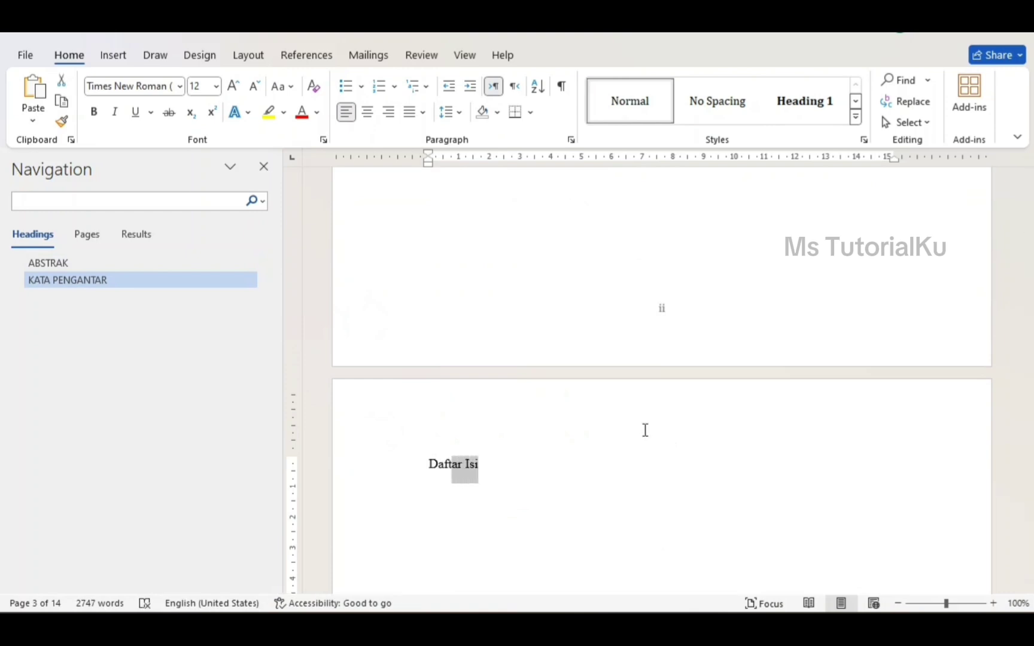
pyautogui.hotkey('shift', 'Left')
pyautogui.hotkey('shift', 'Left')
pyautogui.hotkey('shift', 'Left')
pyautogui.click(368, 112)
pyautogui.hotkey('ctrl', 'b')
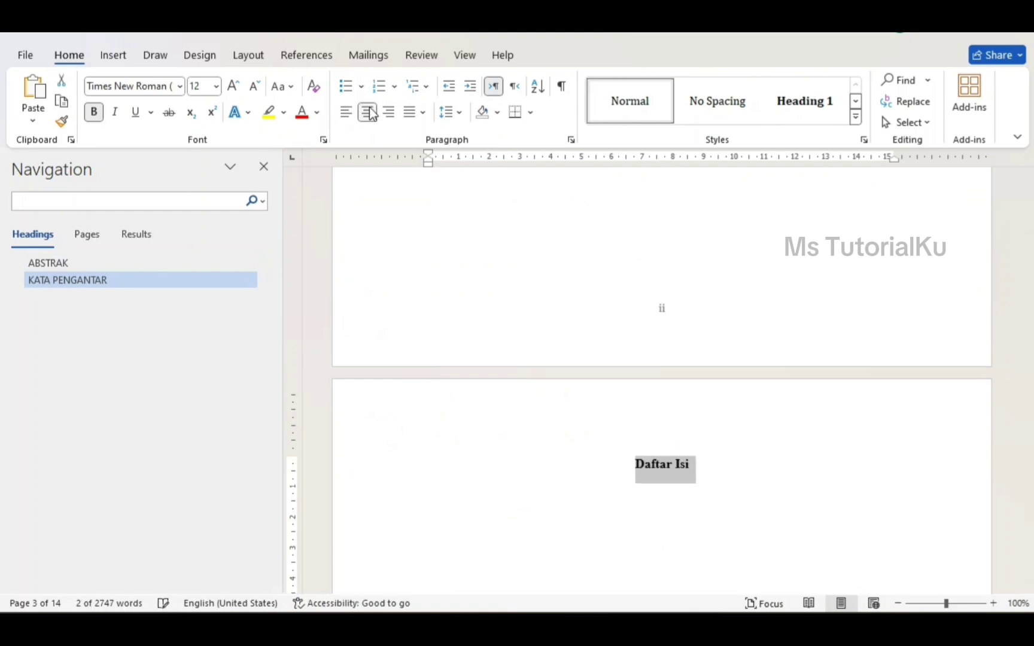
pyautogui.click(814, 106)
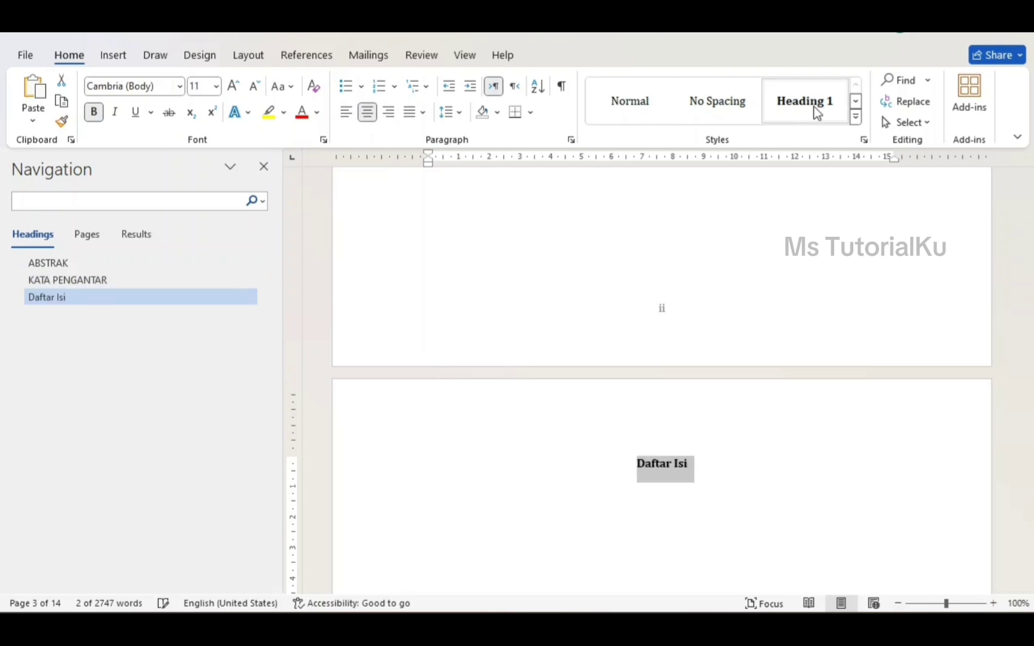
pyautogui.scroll(-5, 658, 359)
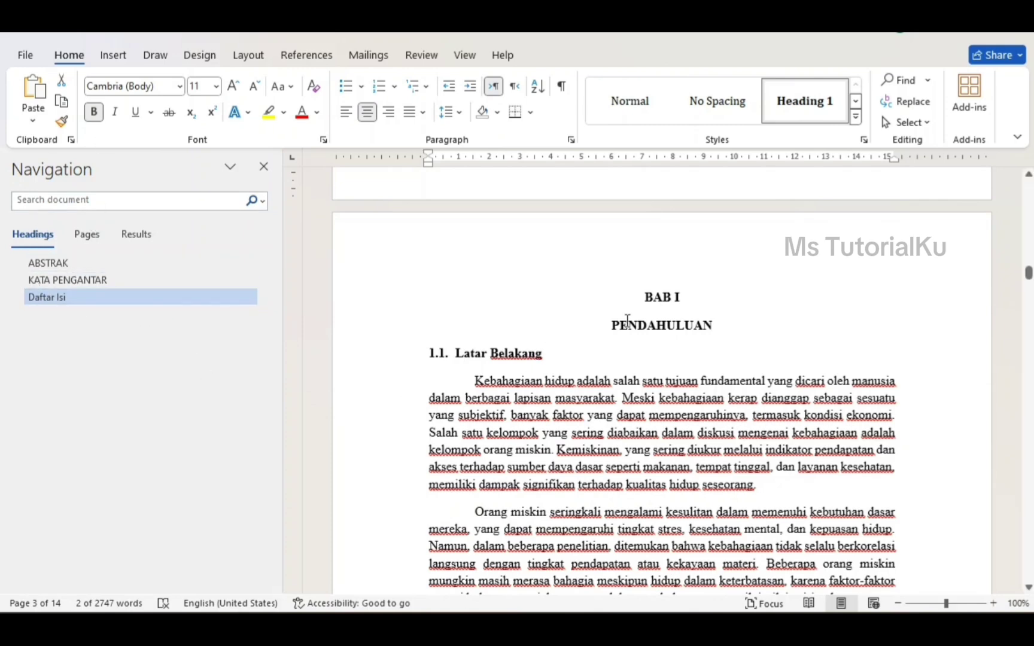
# Step: Re-break the BAB I / PENDAHULUAN title lines and apply Heading 1 to the title
pyautogui.click(614, 325)
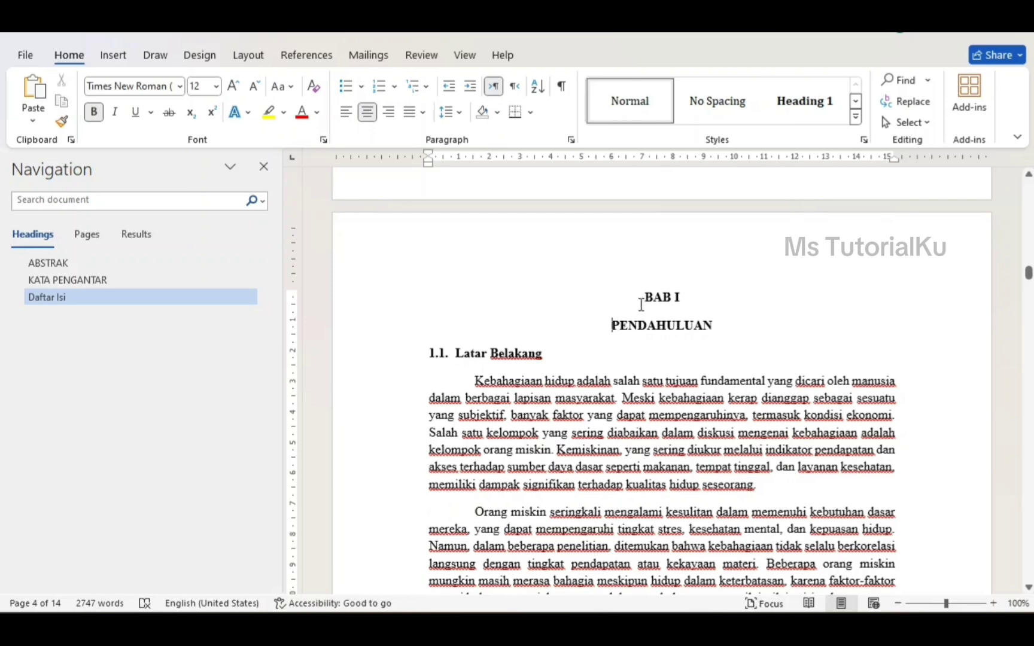
pyautogui.press('BackSpace')
pyautogui.press('BackSpace')
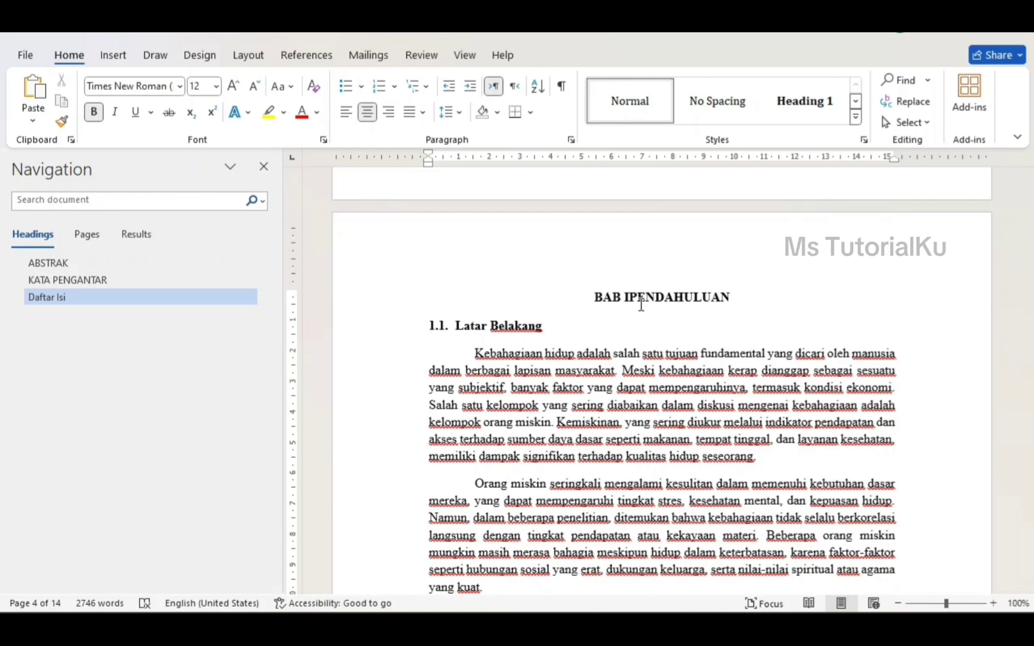
pyautogui.press('Return')
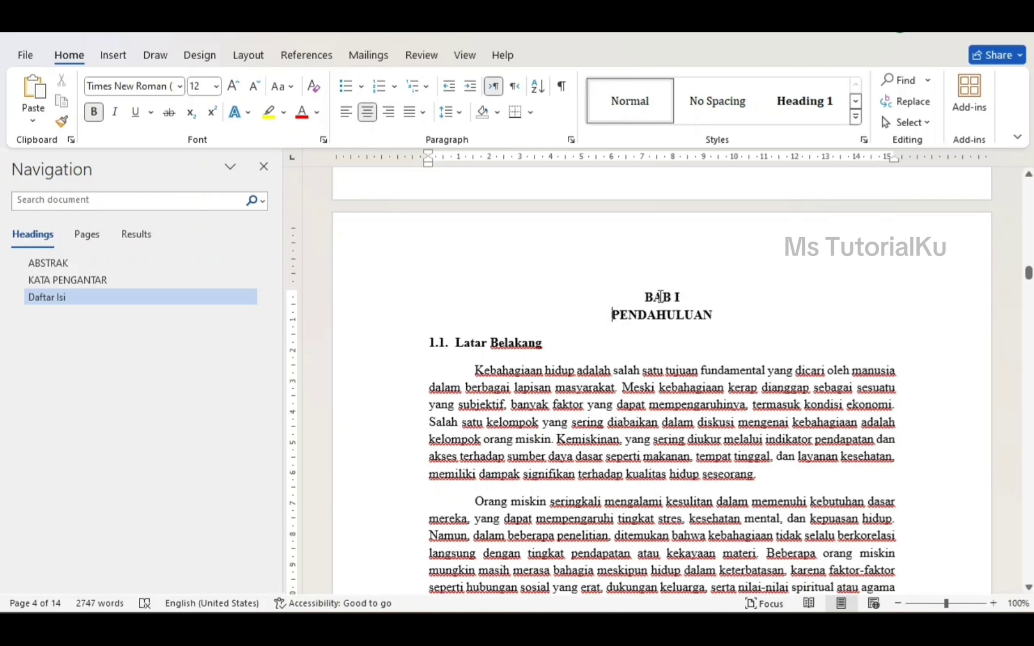
pyautogui.moveTo(644, 298); pyautogui.dragTo(711, 326)
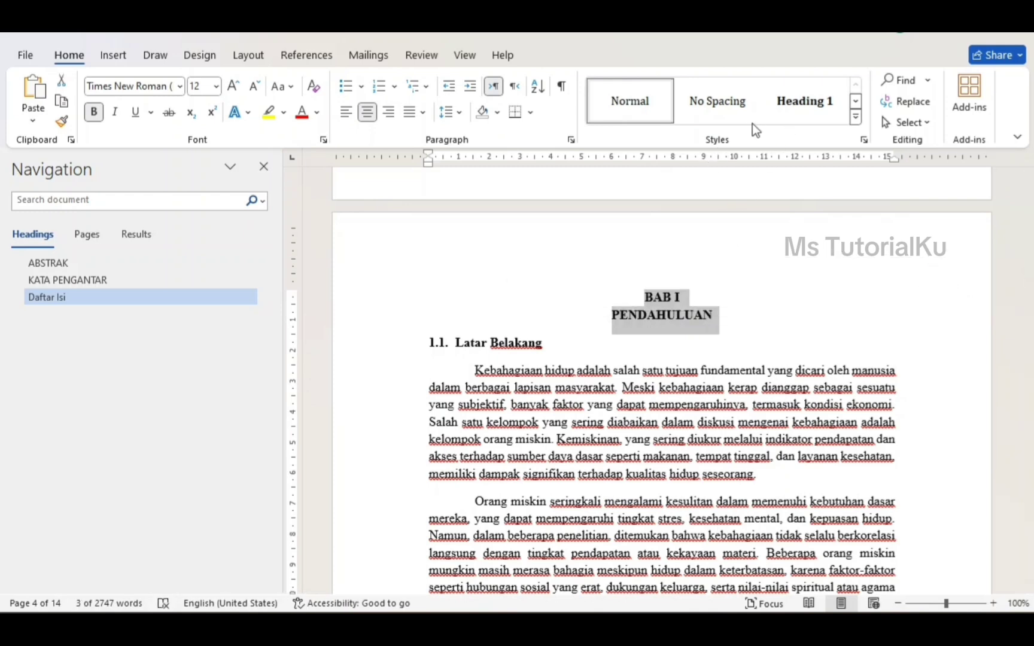
pyautogui.click(808, 103)
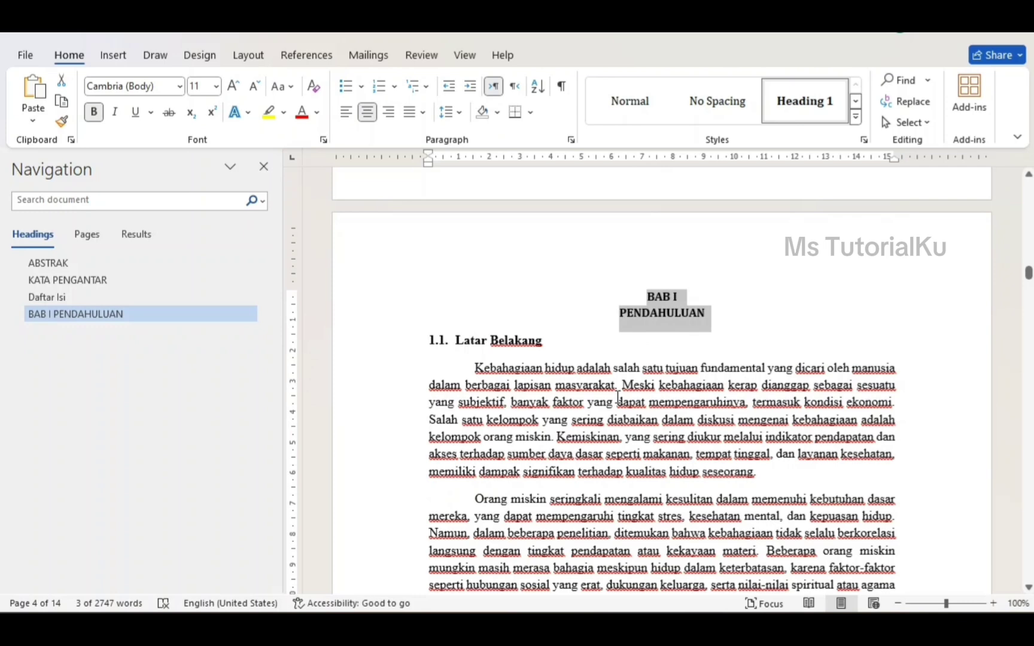
# Step: Undo those edits, centre PENDAHULUAN, and apply Heading 1 to both title lines
pyautogui.hotkey('ctrl', 'z')
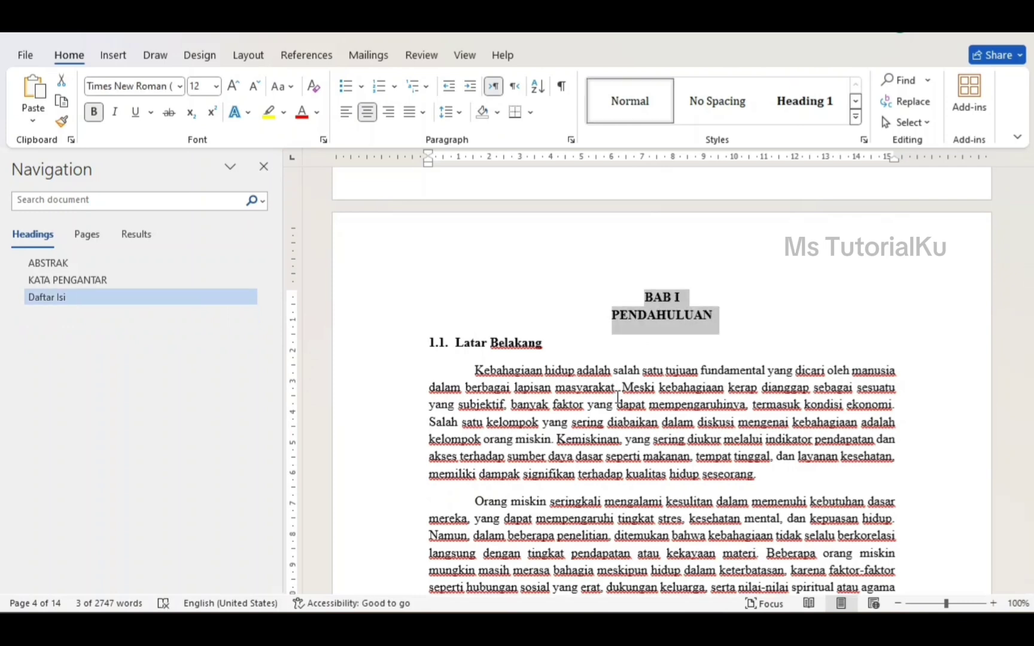
pyautogui.press('BackSpace')
pyautogui.press('Return')
pyautogui.hotkey('ctrl', 'e')
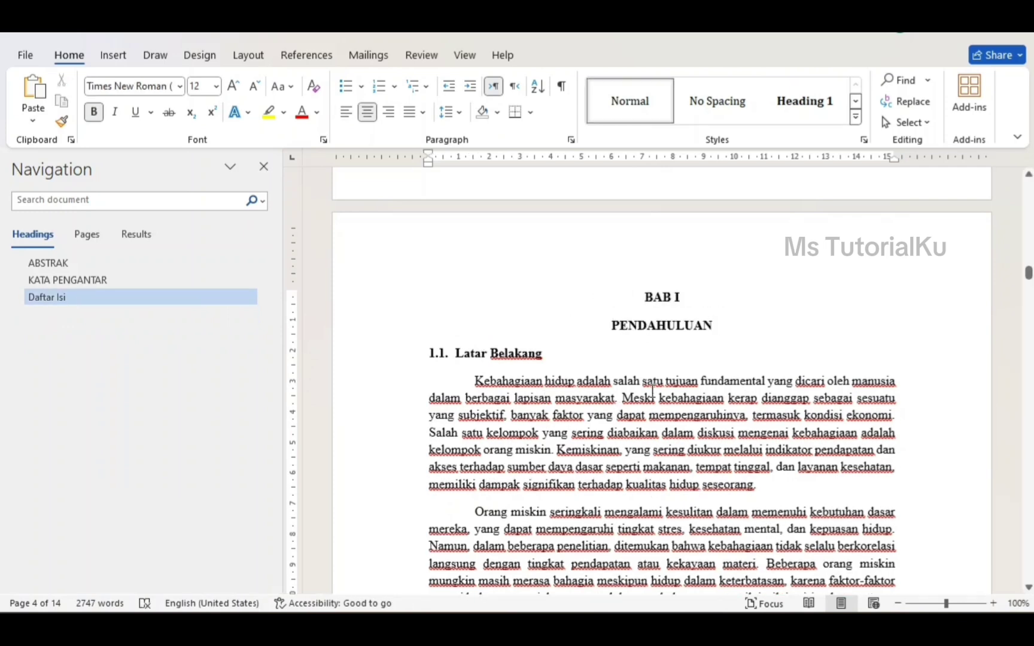
pyautogui.moveTo(643, 294); pyautogui.dragTo(719, 333)
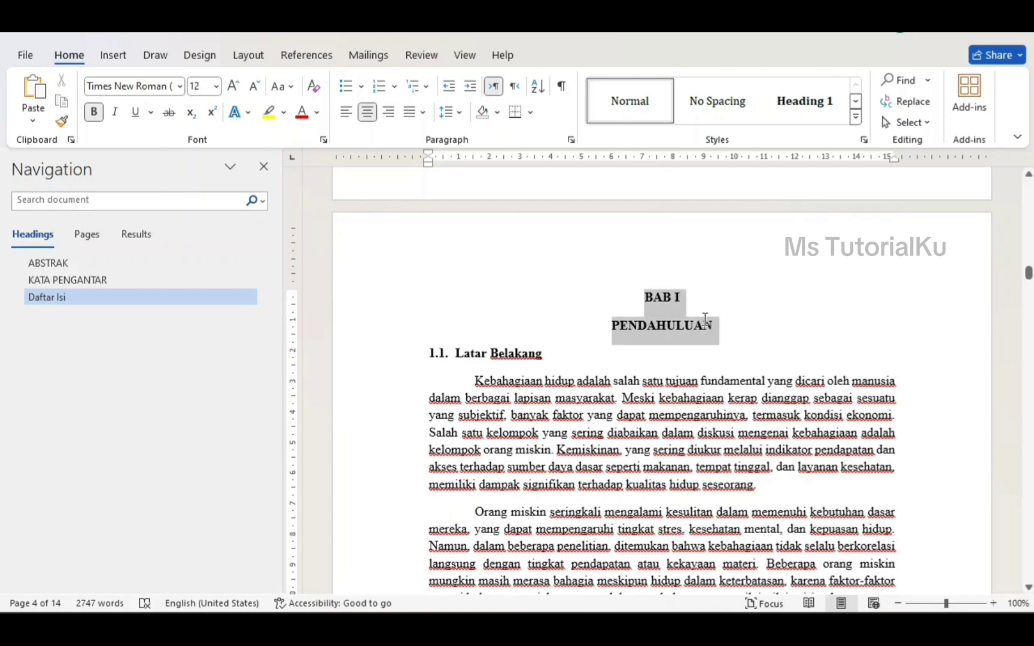
pyautogui.click(812, 106)
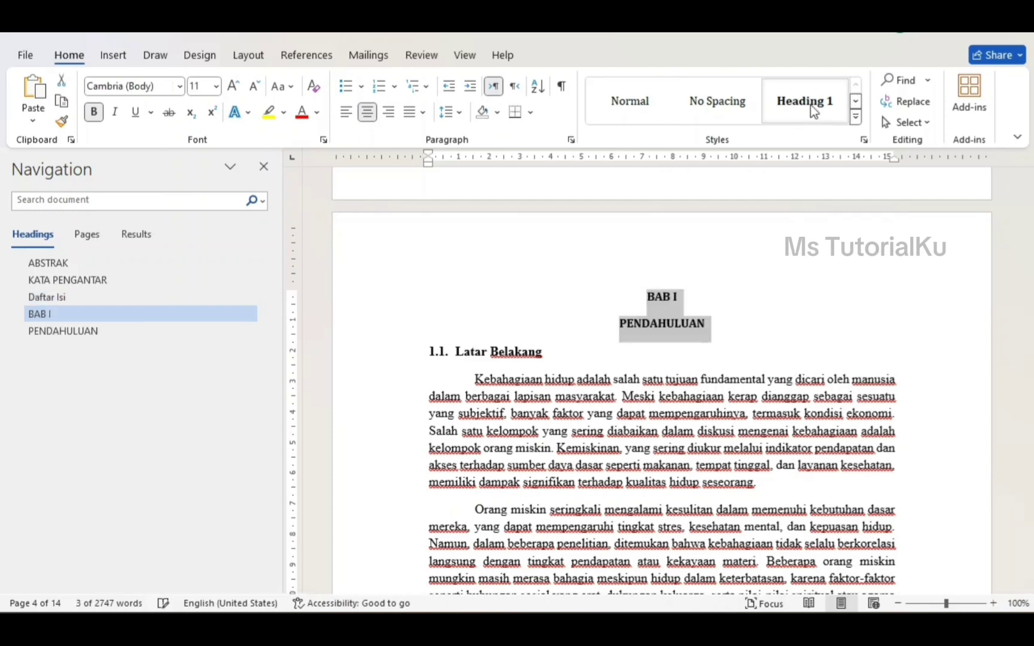
# Step: Replace the break before PENDAHULUAN with a Shift+Enter line break and select the heading
pyautogui.click(54, 331)
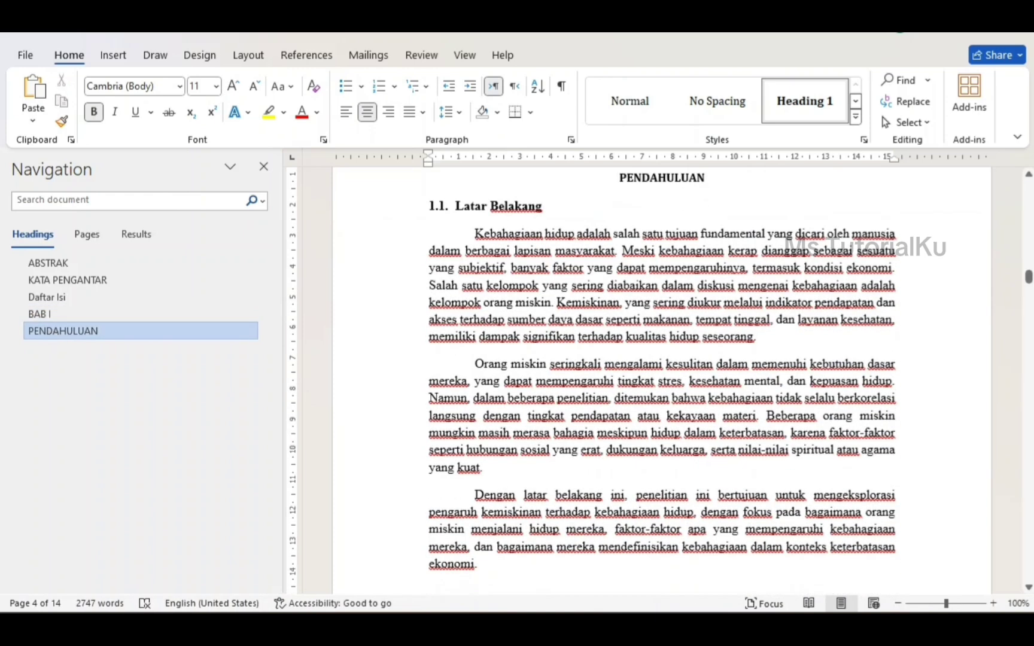
pyautogui.scroll(5, 619, 419)
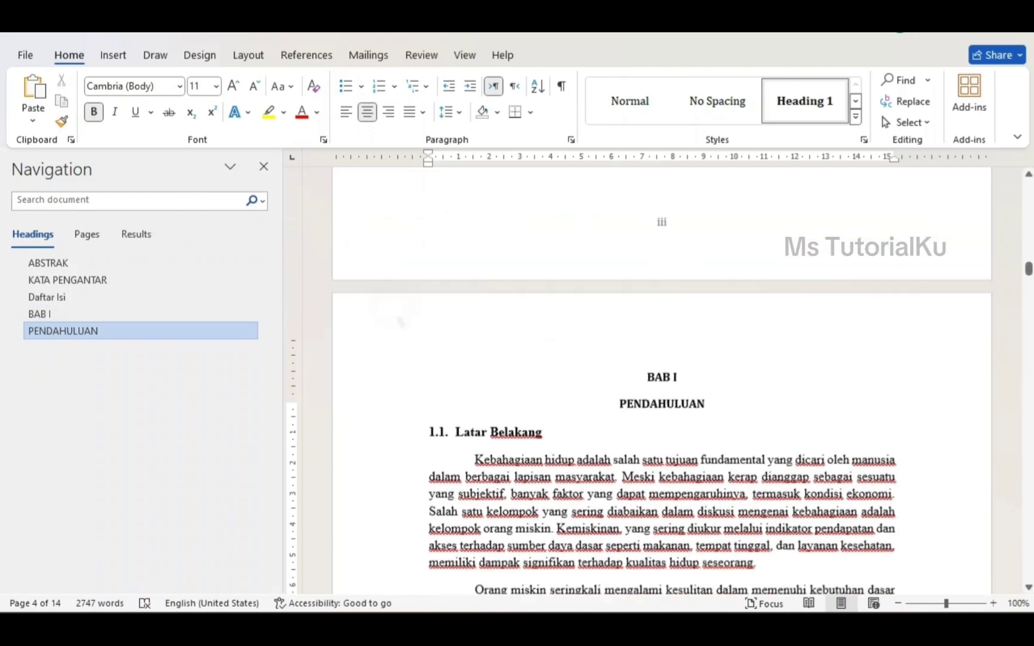
pyautogui.scroll(-1, 620, 367)
pyautogui.press('BackSpace')
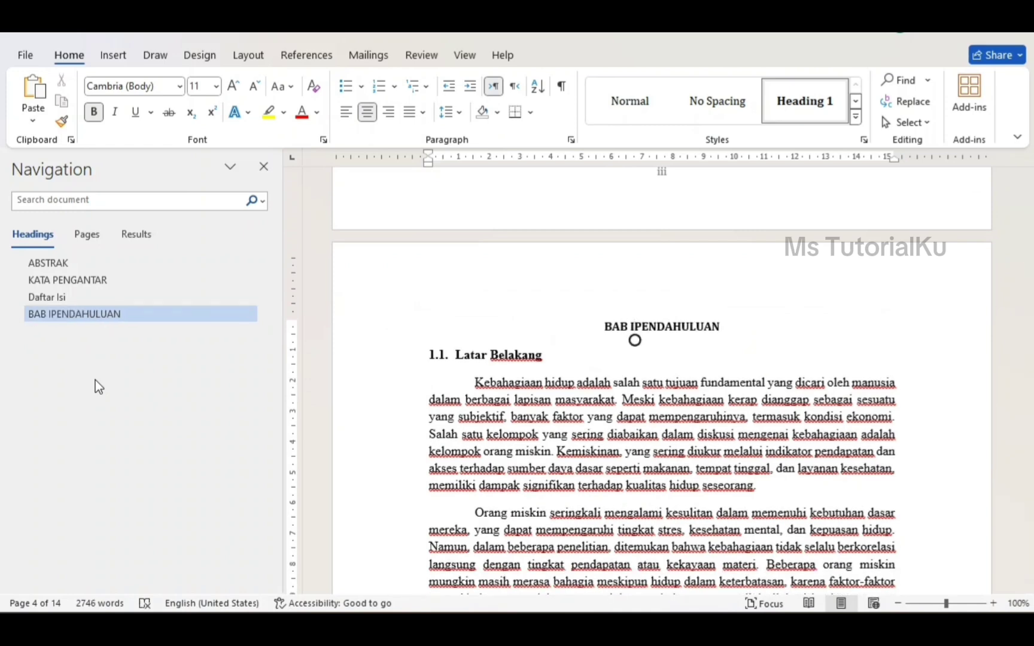
pyautogui.hotkey('shift', 'Return')
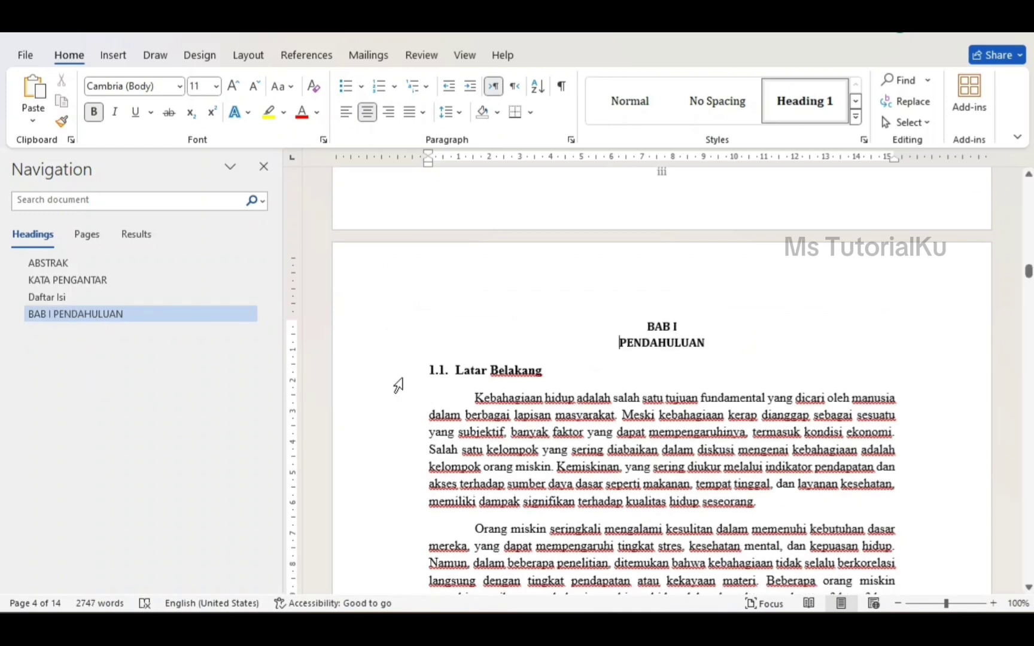
pyautogui.moveTo(647, 326); pyautogui.dragTo(698, 345)
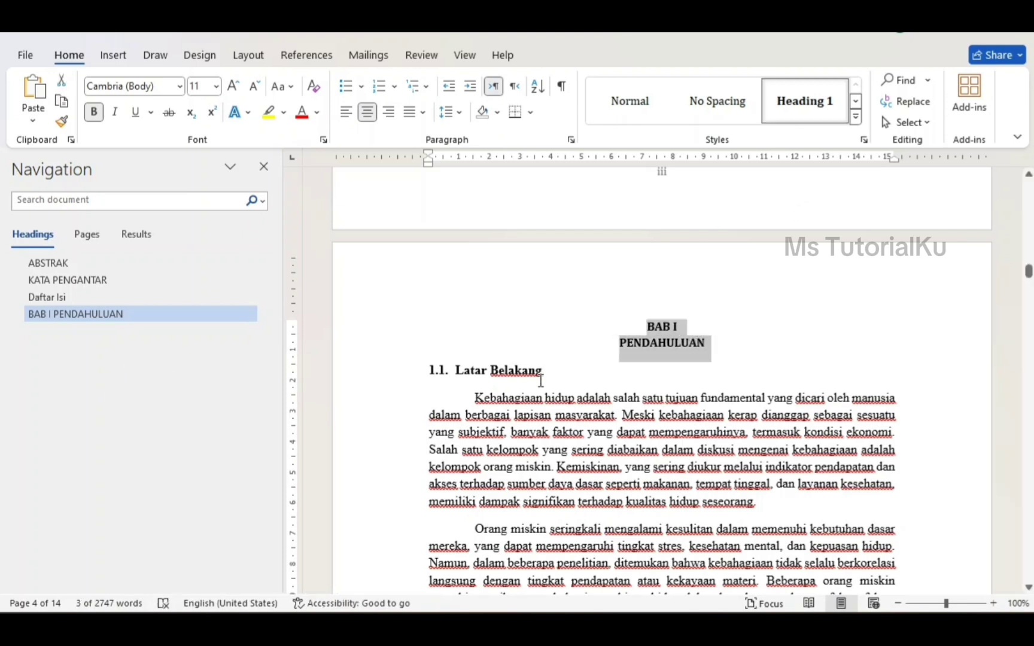
# Step: Redefine Heading 2 to match the numbered bold '1.1. Latar Belakang' subheading
pyautogui.moveTo(542, 373); pyautogui.dragTo(457, 371)
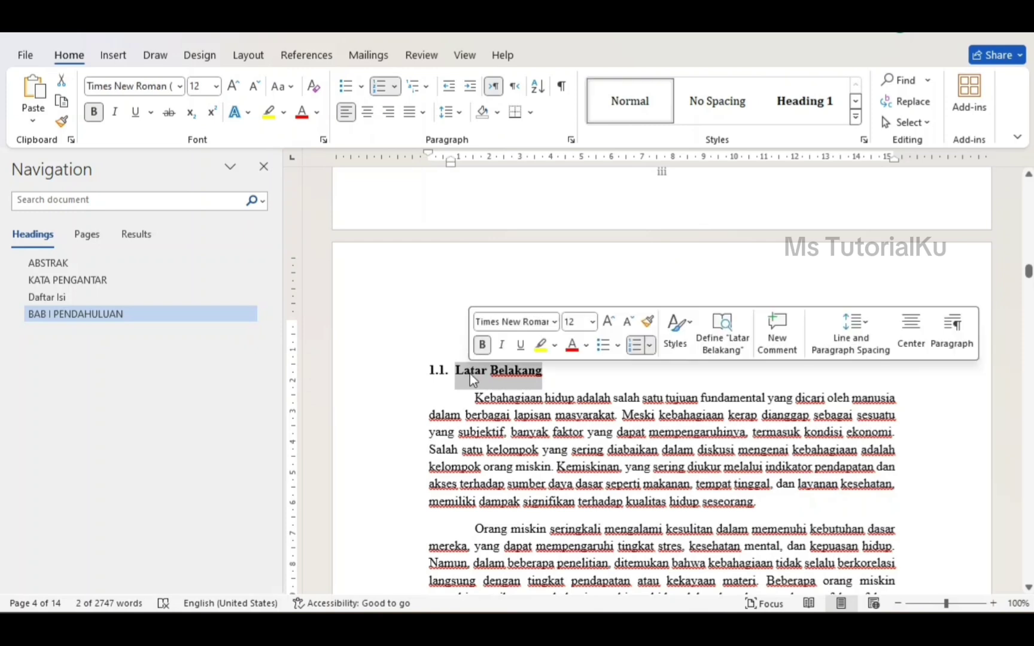
pyautogui.click(856, 101)
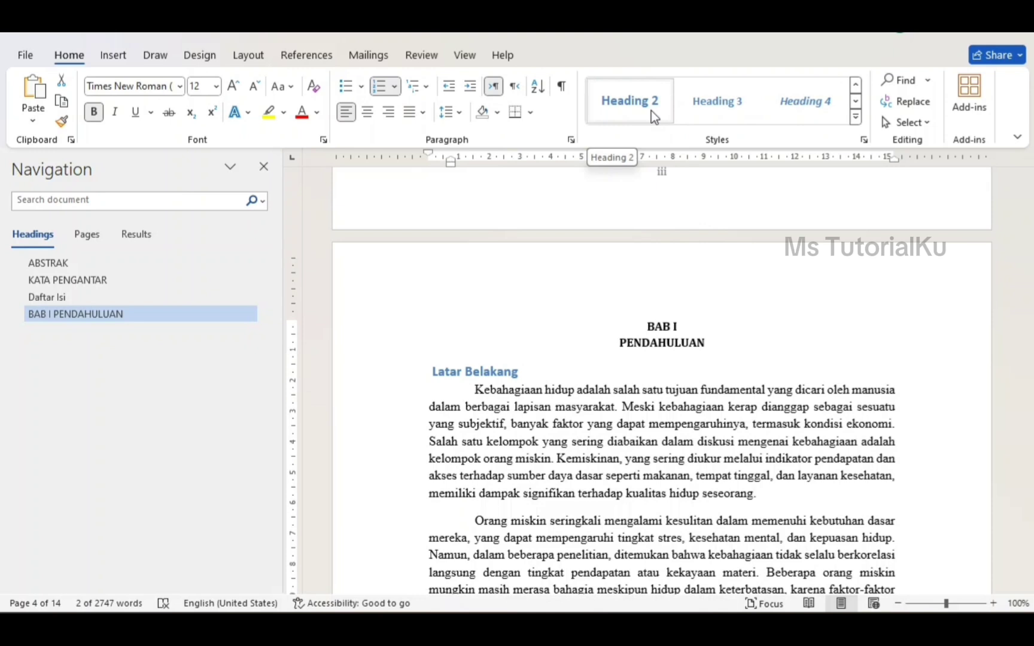
pyautogui.rightClick(652, 111)
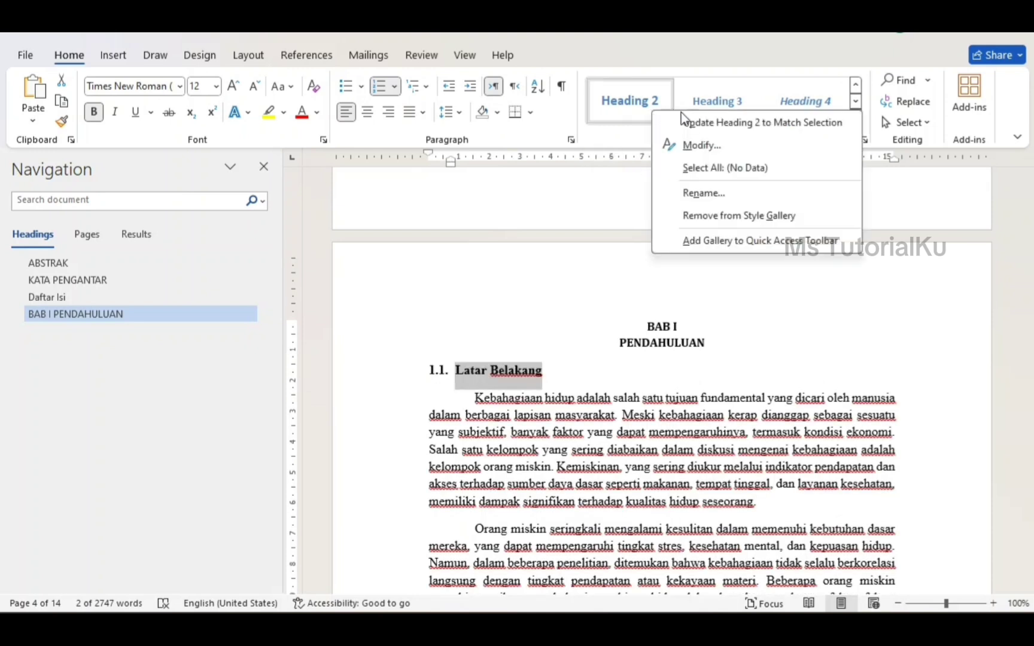
pyautogui.click(698, 122)
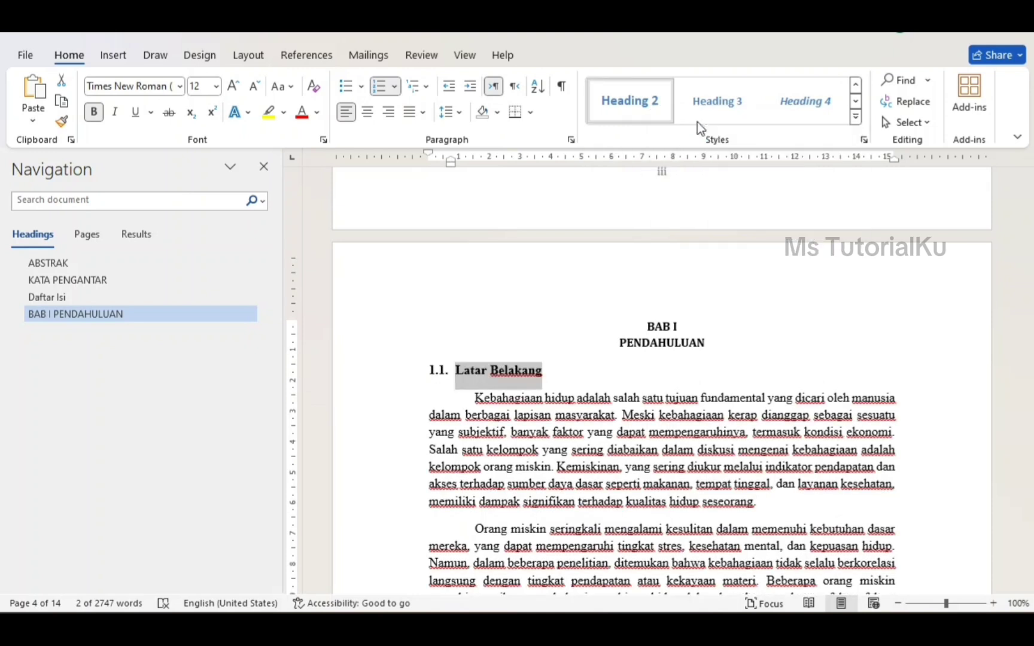
pyautogui.scroll(-4, 661, 377)
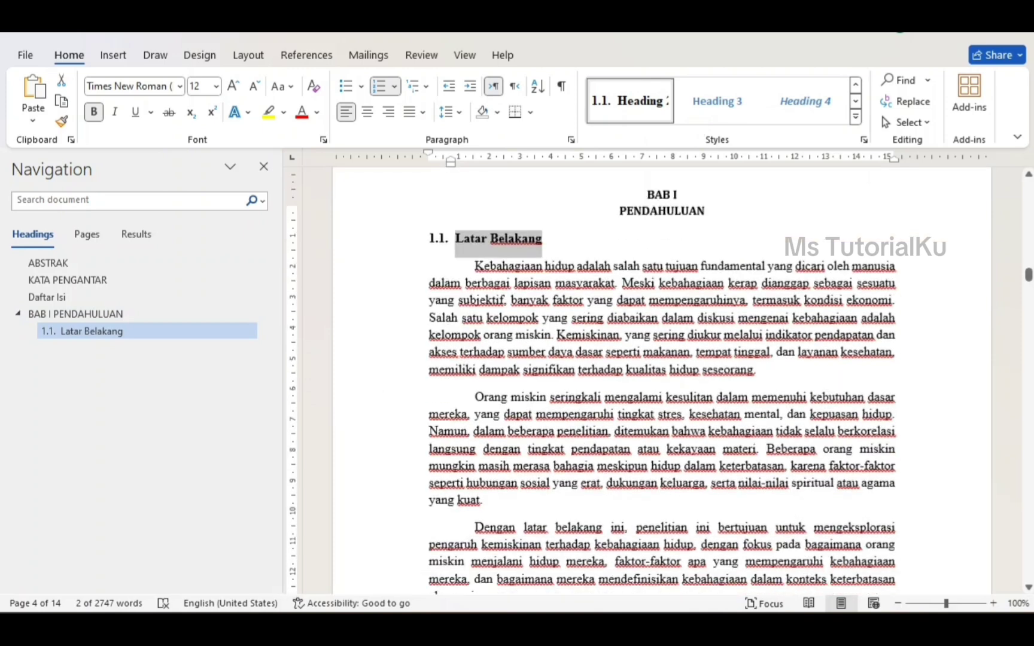
pyautogui.scroll(-2, 662, 377)
pyautogui.scroll(-1, 662, 378)
pyautogui.scroll(-1, 661, 378)
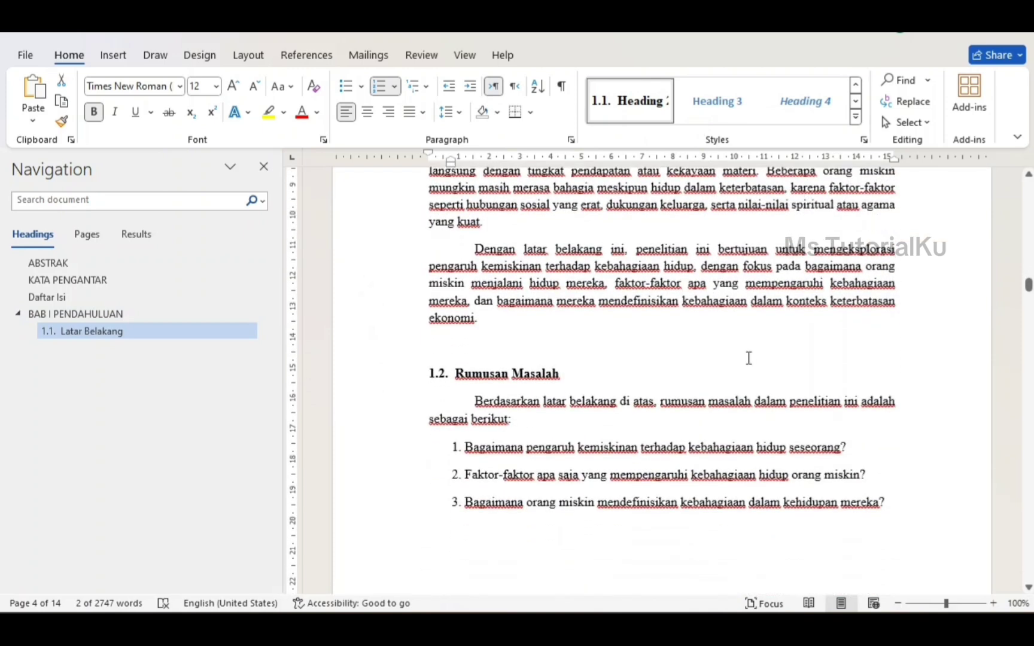
# Step: Apply numbered Heading 2 to Rumusan Masalah, Tujuan Penelitian and Manfaat Penelitian (1.2–1.4)
pyautogui.click(556, 374)
pyautogui.tripleClick(508, 370)
pyautogui.click(629, 96)
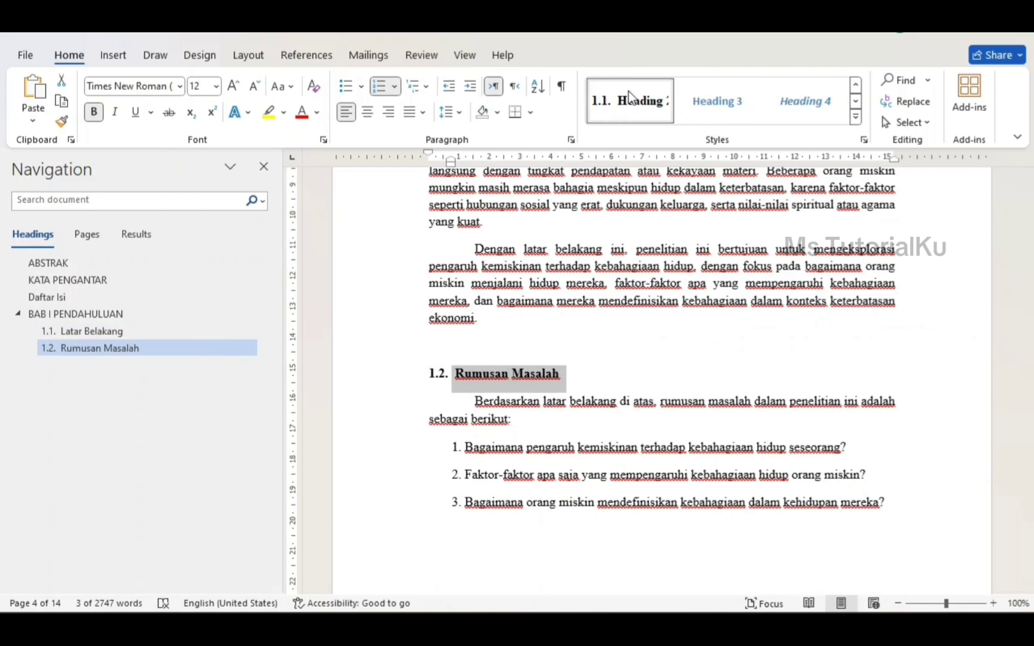
pyautogui.scroll(-3, 661, 383)
pyautogui.scroll(-1, 661, 383)
pyautogui.scroll(-8, 661, 383)
pyautogui.scroll(-1, 661, 383)
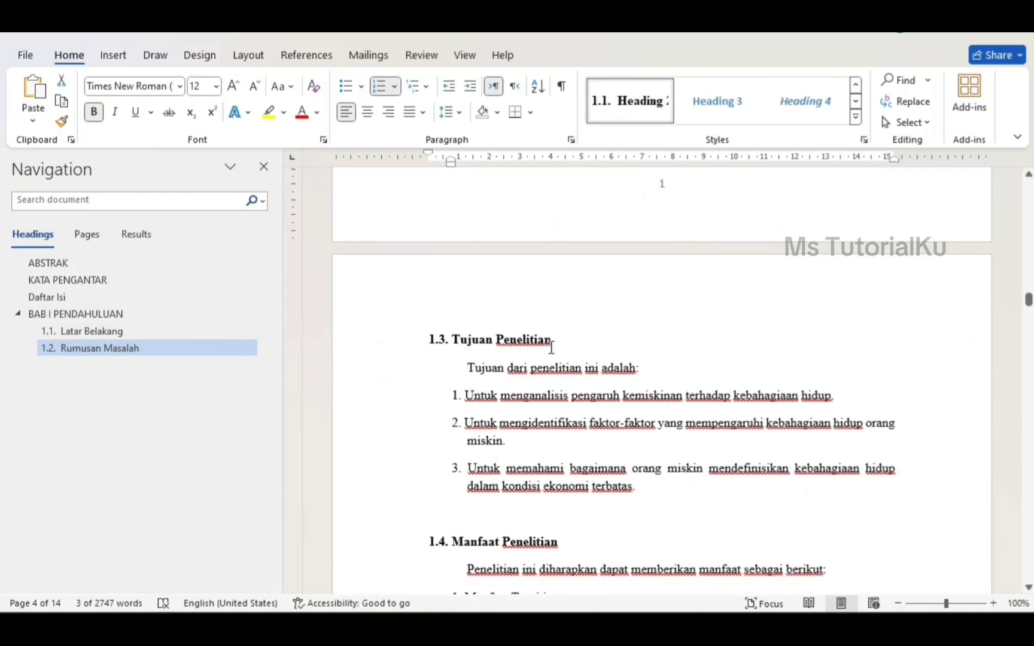
pyautogui.moveTo(551, 343); pyautogui.dragTo(453, 341)
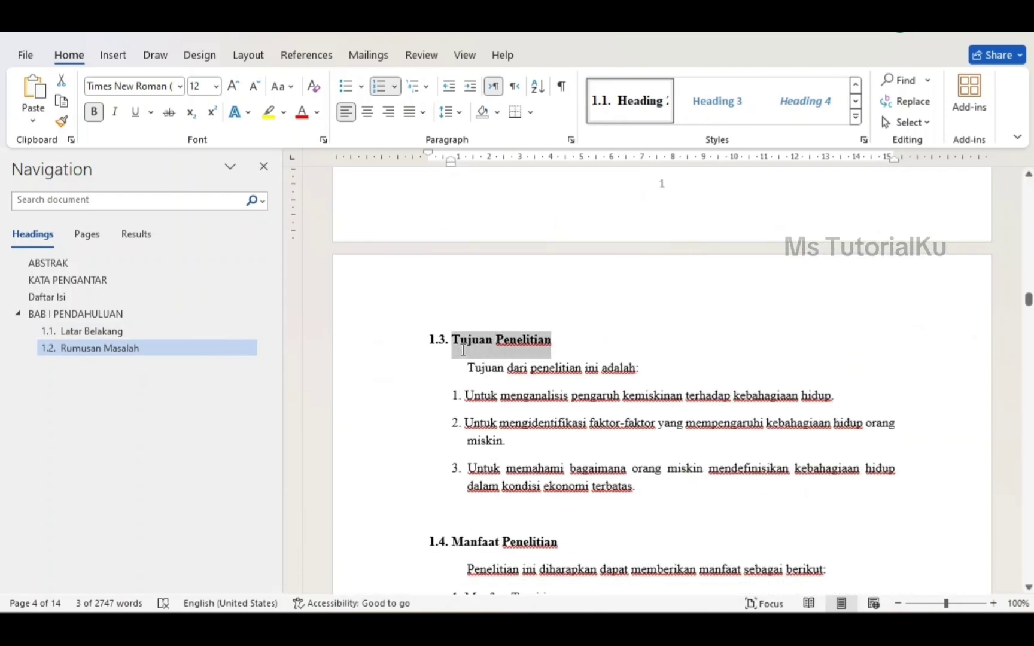
pyautogui.click(620, 112)
pyautogui.scroll(-4, 624, 254)
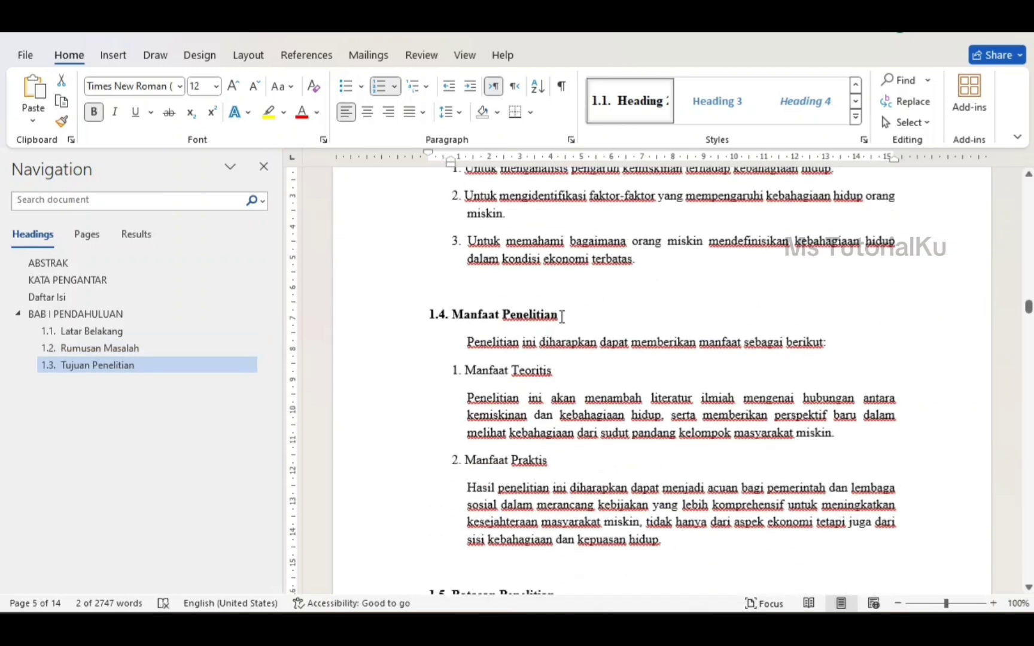
pyautogui.moveTo(562, 317); pyautogui.dragTo(437, 318)
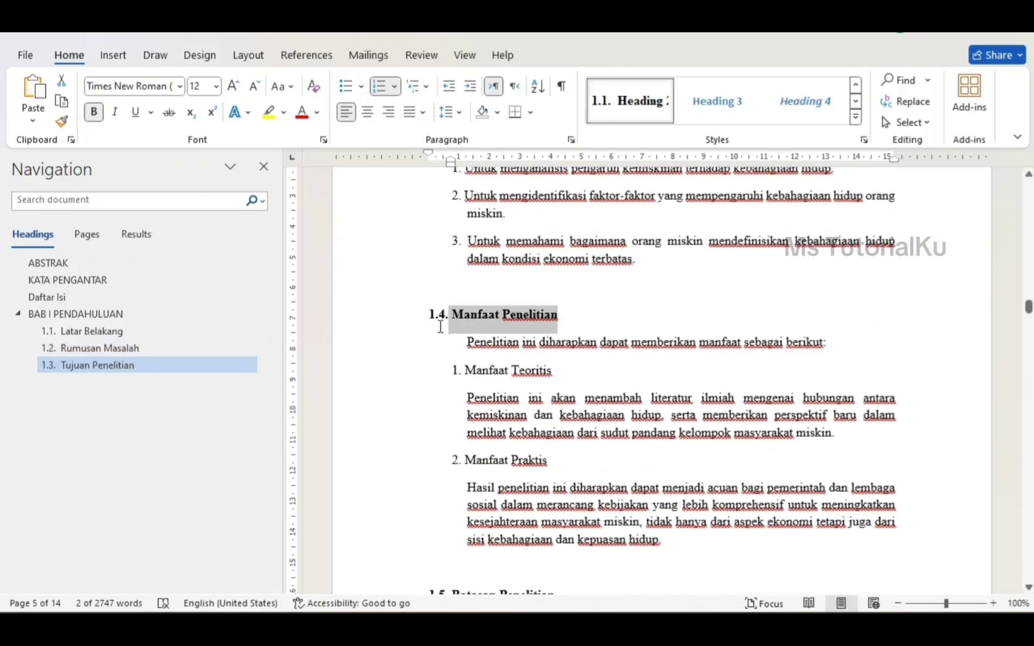
pyautogui.click(636, 106)
pyautogui.scroll(-1, 622, 275)
pyautogui.scroll(-4, 623, 275)
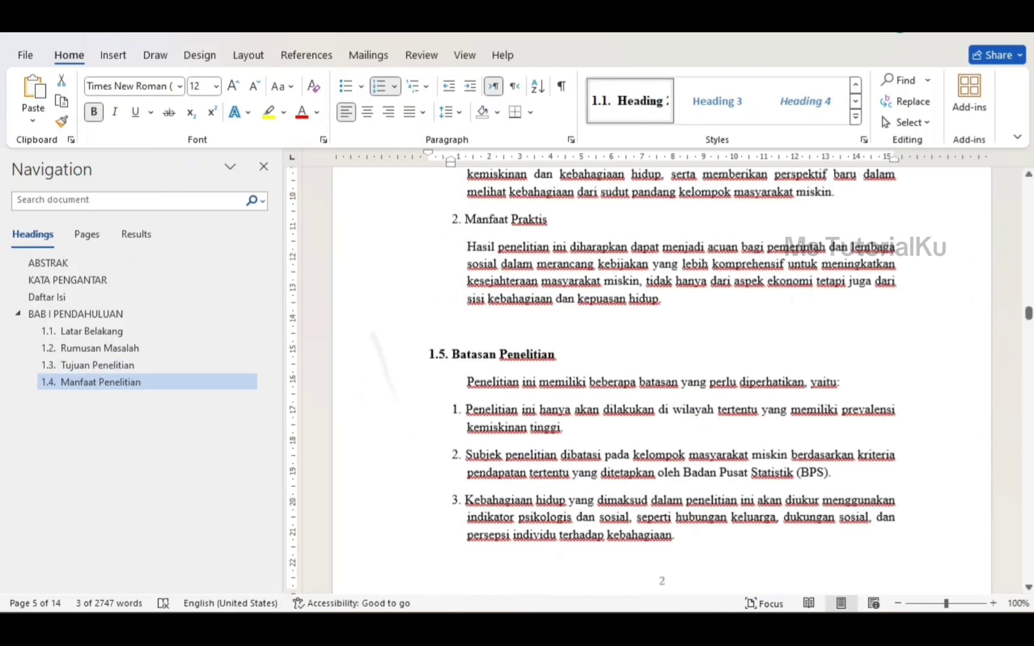
# Step: Apply numbered Heading 2 to Batasan Penelitian and Sistematika Penulisan (1.5, 1.6)
pyautogui.click(568, 353)
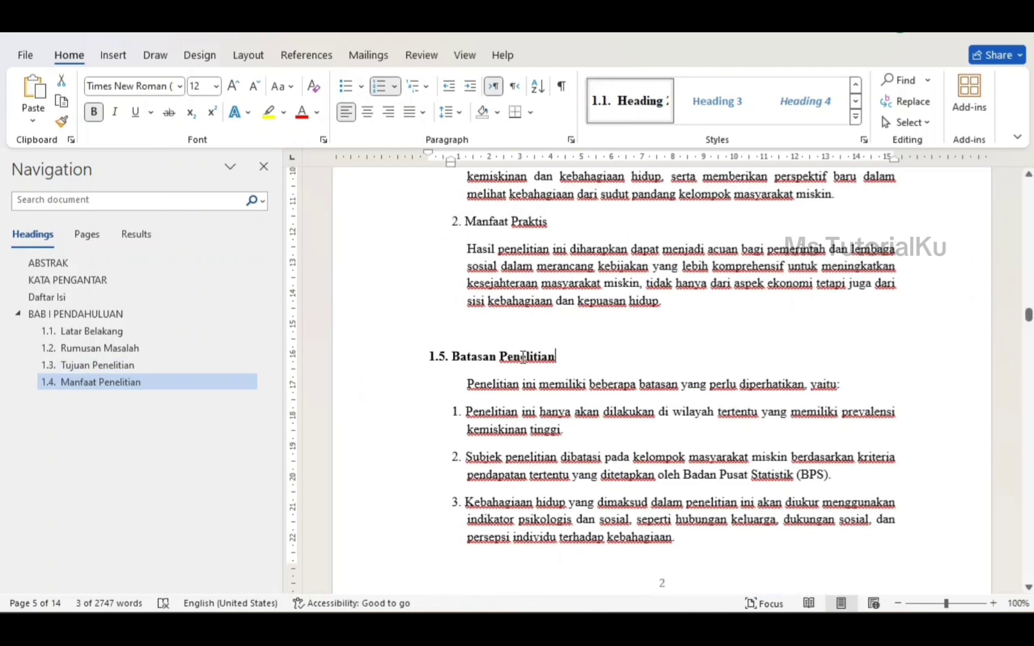
pyautogui.moveTo(524, 358); pyautogui.dragTo(452, 358)
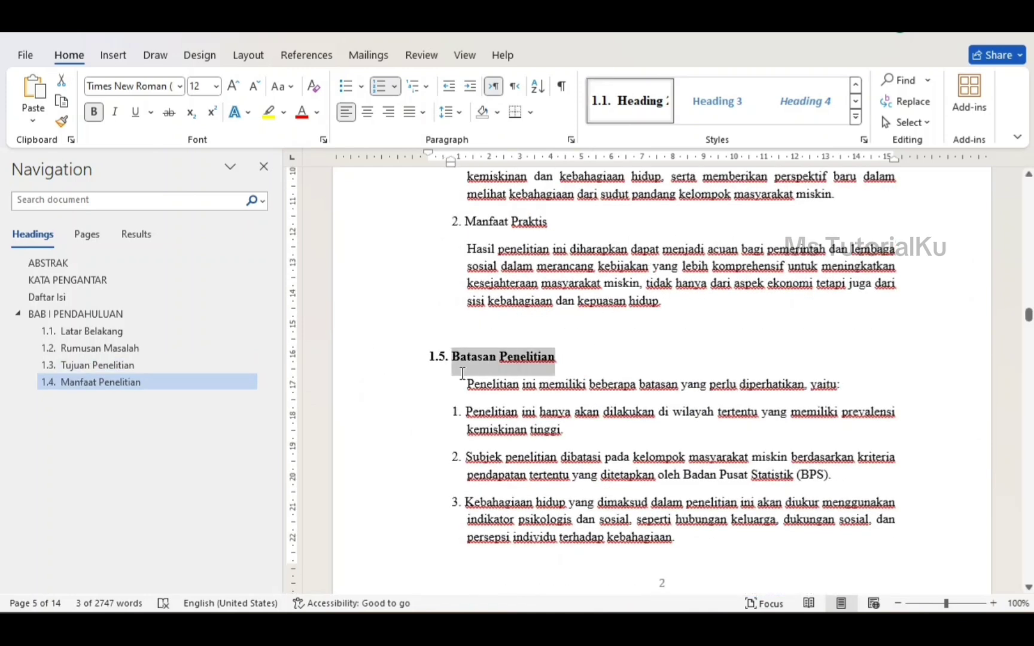
pyautogui.click(626, 103)
pyautogui.scroll(-5, 636, 256)
pyautogui.scroll(-1, 636, 256)
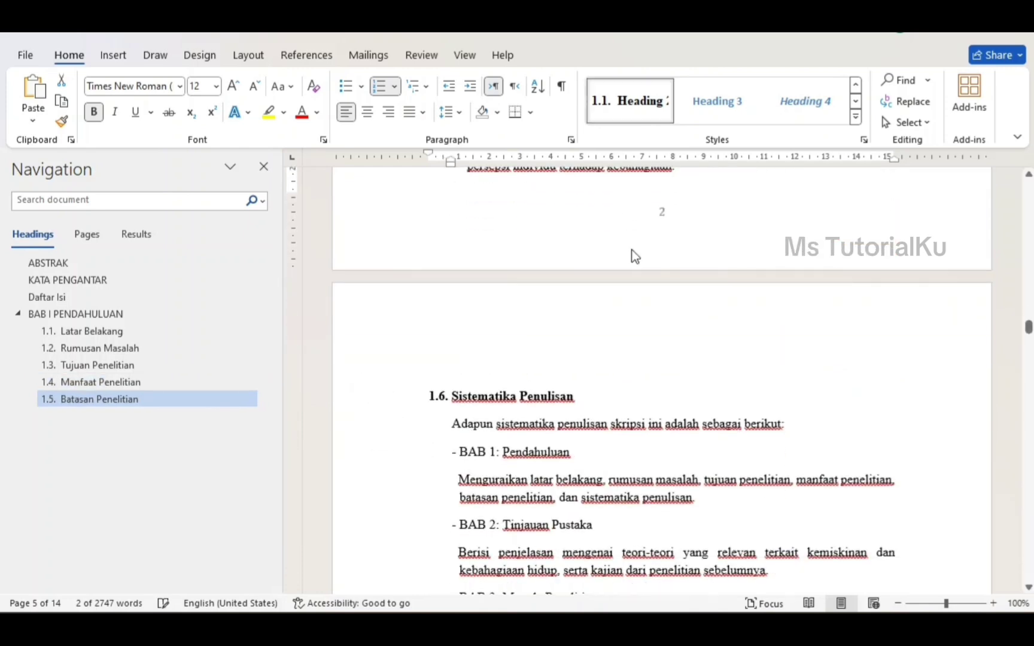
pyautogui.moveTo(580, 397); pyautogui.dragTo(452, 397)
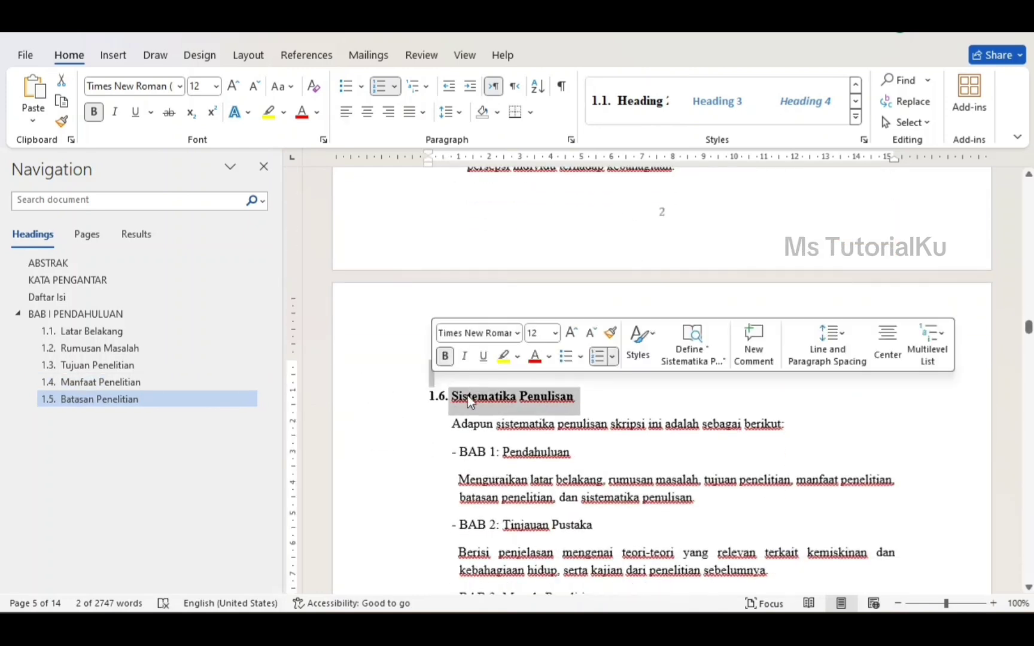
pyautogui.click(622, 105)
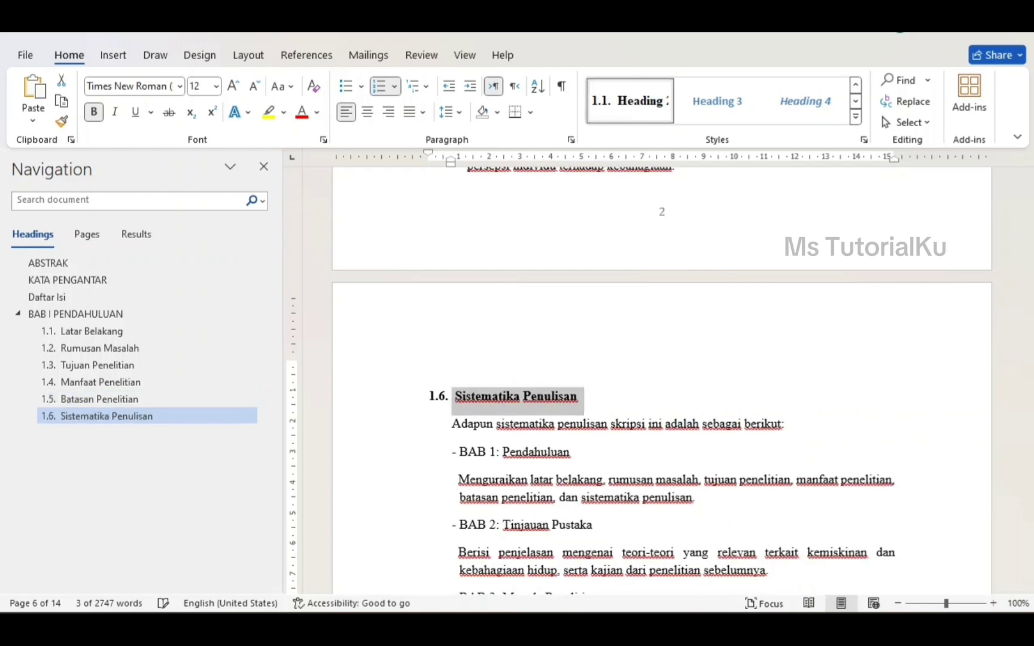
pyautogui.scroll(-5, 662, 381)
pyautogui.scroll(-5, 662, 381)
pyautogui.scroll(-5, 662, 382)
# Step: Join BAB II and TINJAUAN PUSTAKA into one two-line title and apply Heading 1
pyautogui.scroll(-1, 662, 382)
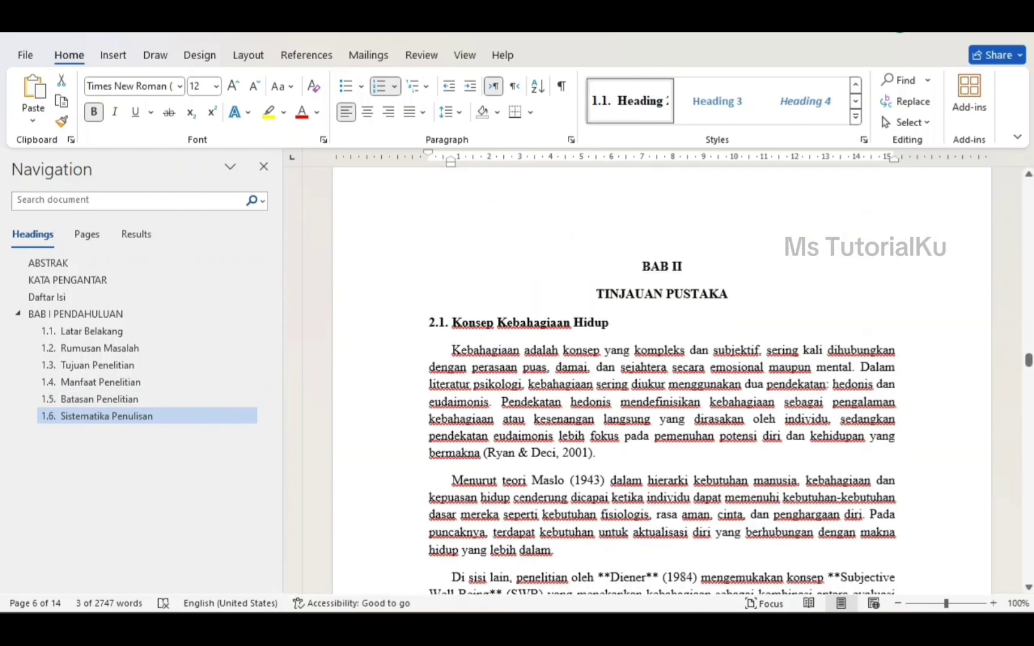
pyautogui.click(585, 299)
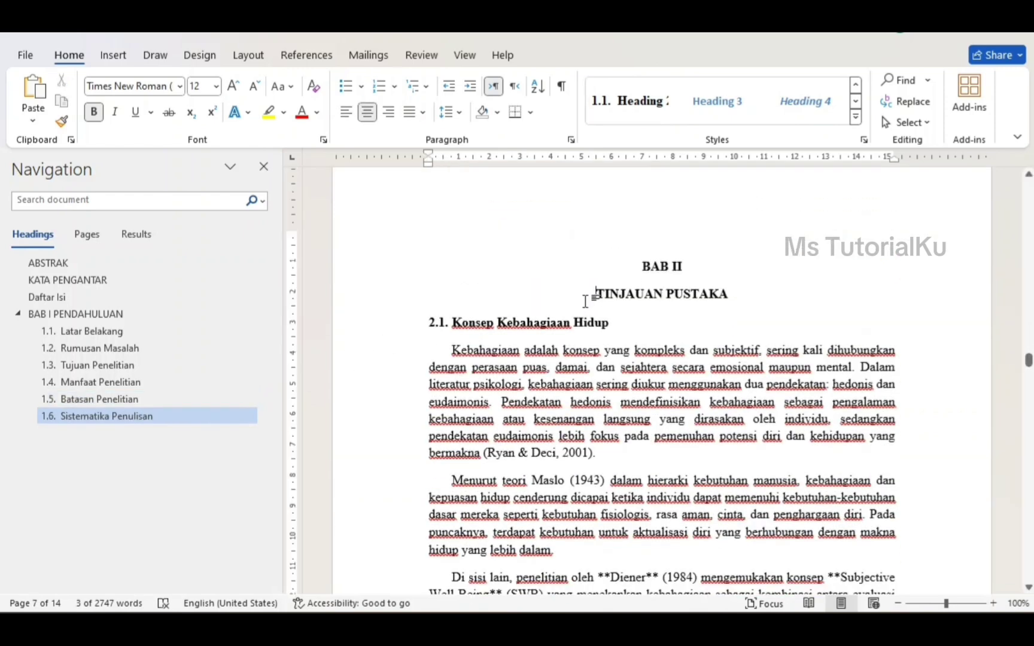
pyautogui.press('BackSpace')
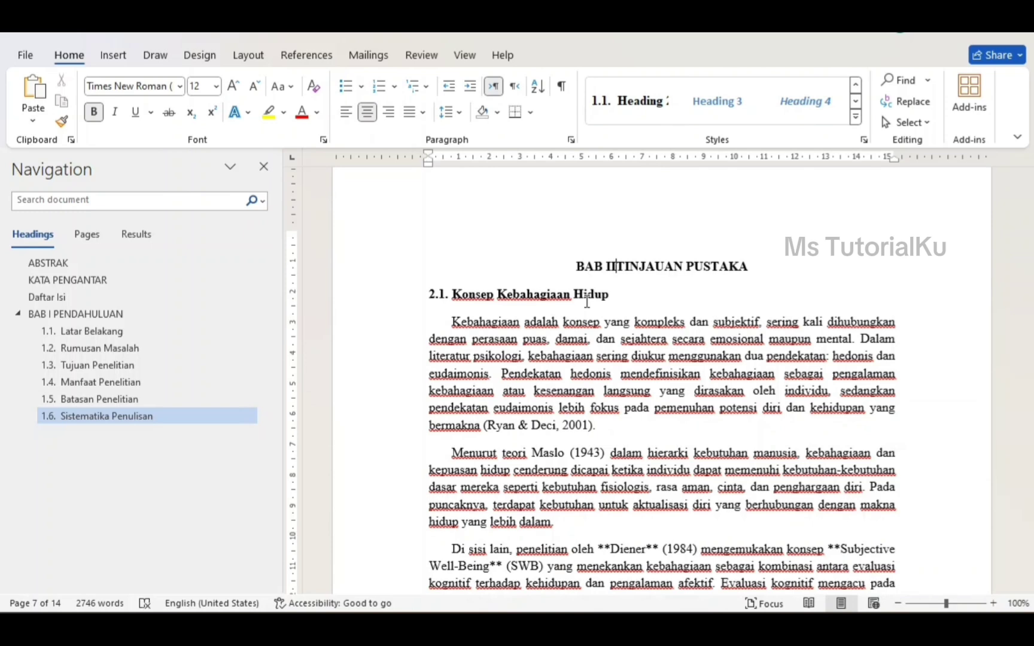
pyautogui.press('Return')
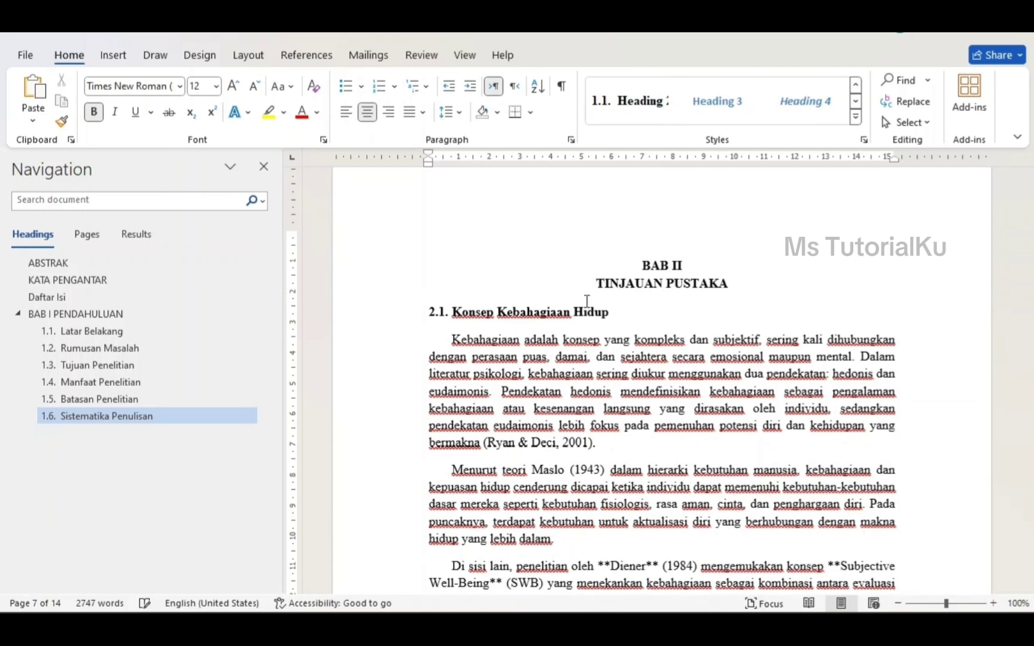
pyautogui.moveTo(645, 263); pyautogui.dragTo(718, 286)
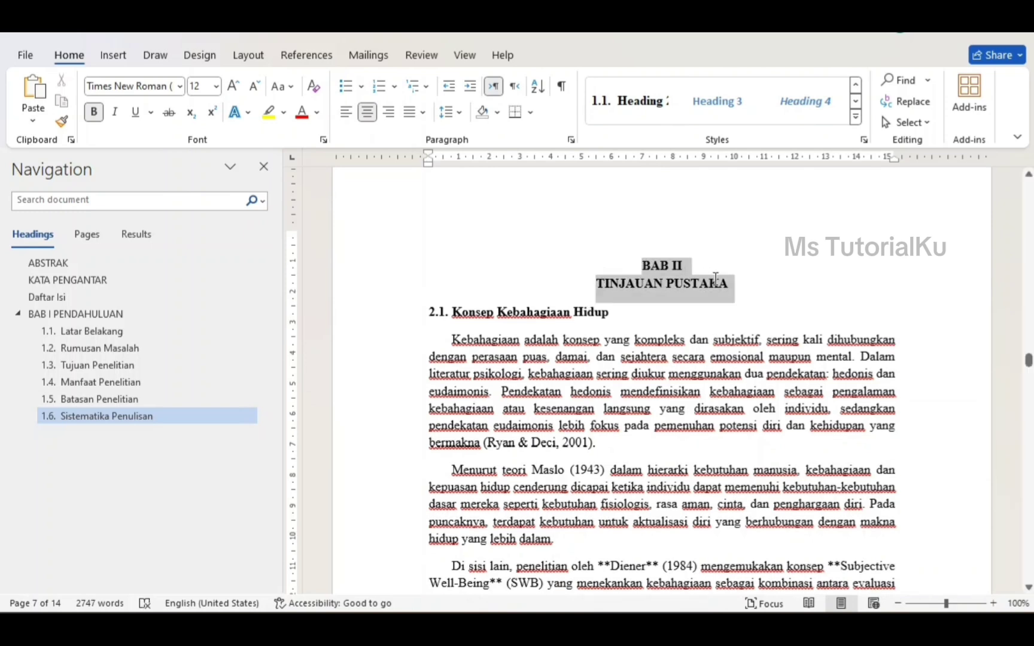
pyautogui.click(856, 85)
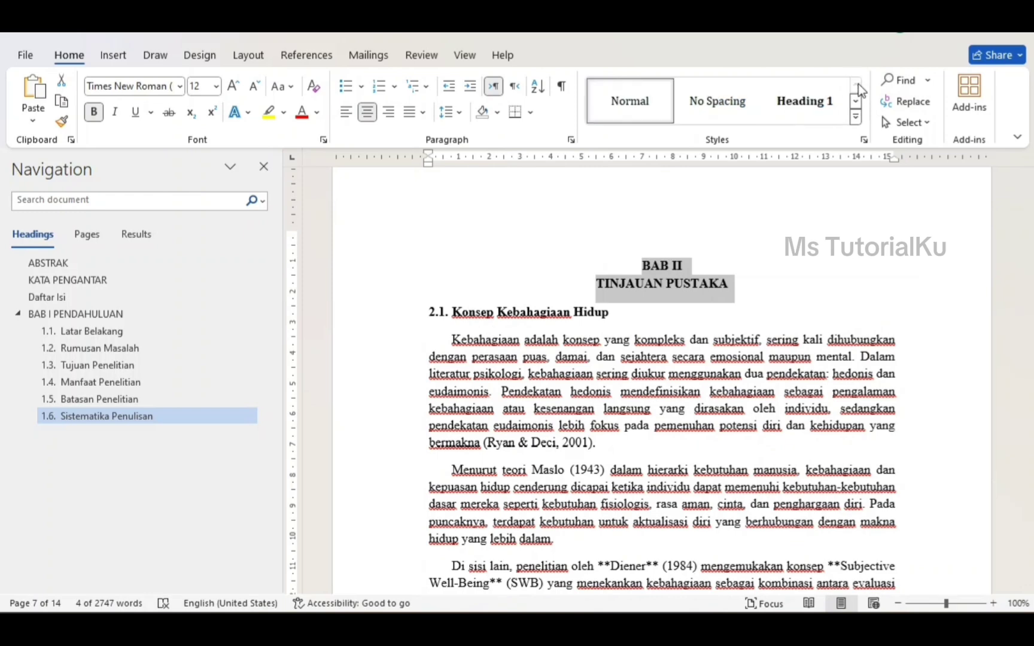
pyautogui.click(791, 107)
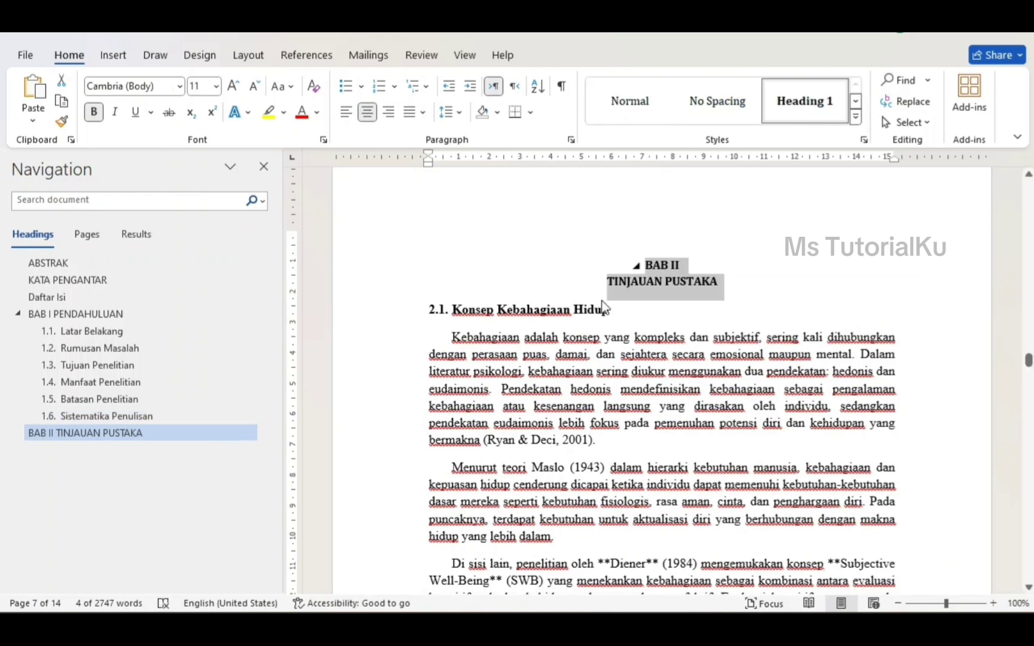
pyautogui.moveTo(611, 309); pyautogui.dragTo(455, 322)
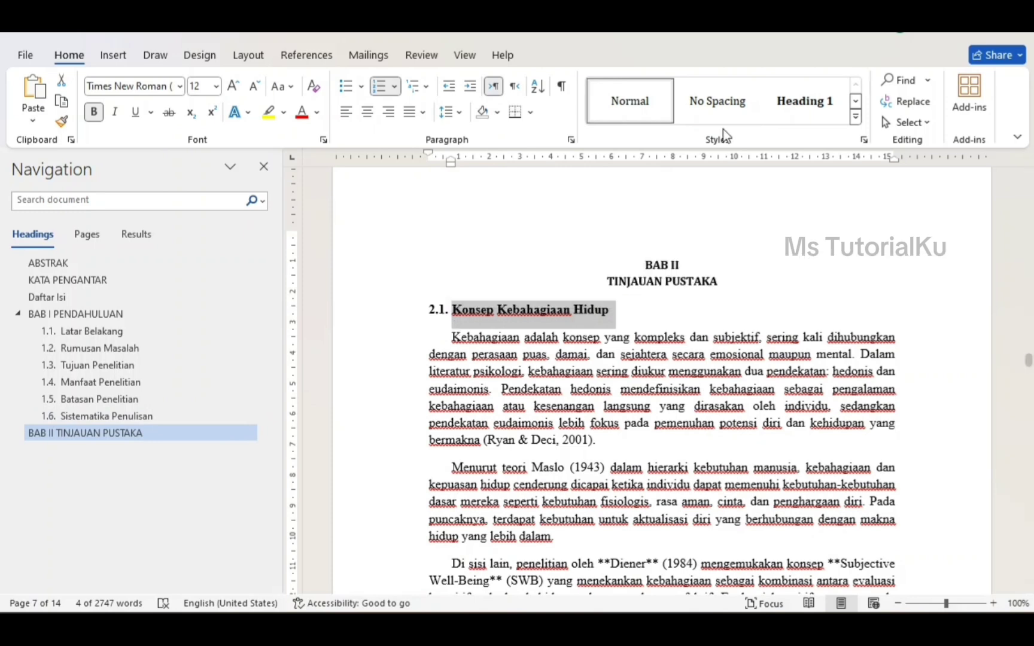
# Step: Try Heading 2 on Konsep Kebahagiaan Hidup, then expand the full Styles gallery
pyautogui.click(856, 101)
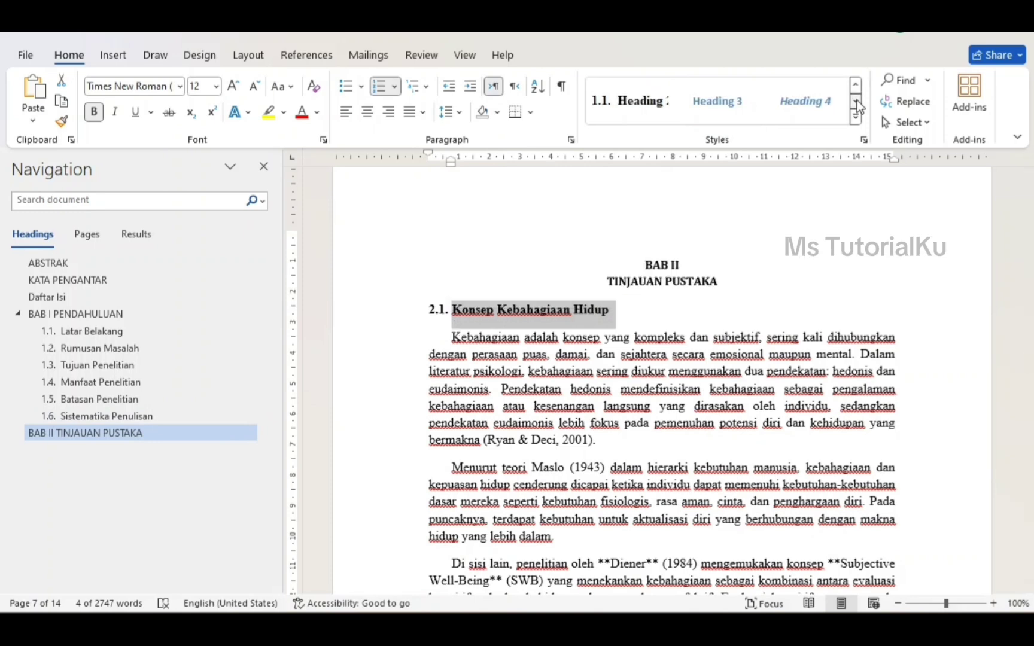
pyautogui.click(626, 106)
pyautogui.click(857, 119)
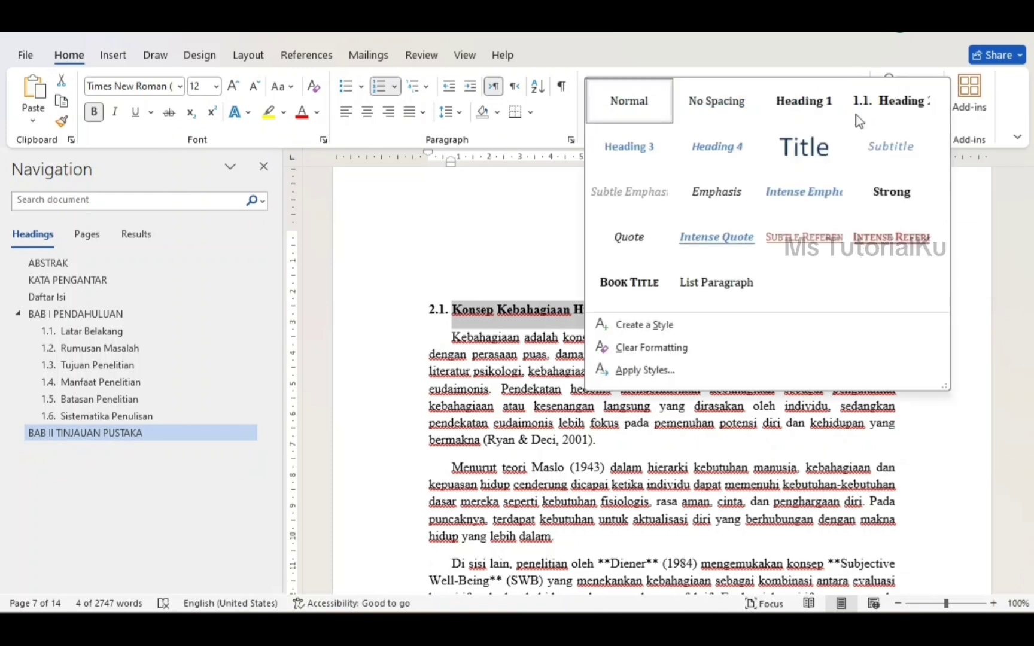
# Step: Start a new style from the 2.1 heading and name it 'Sub BAB'
pyautogui.click(661, 325)
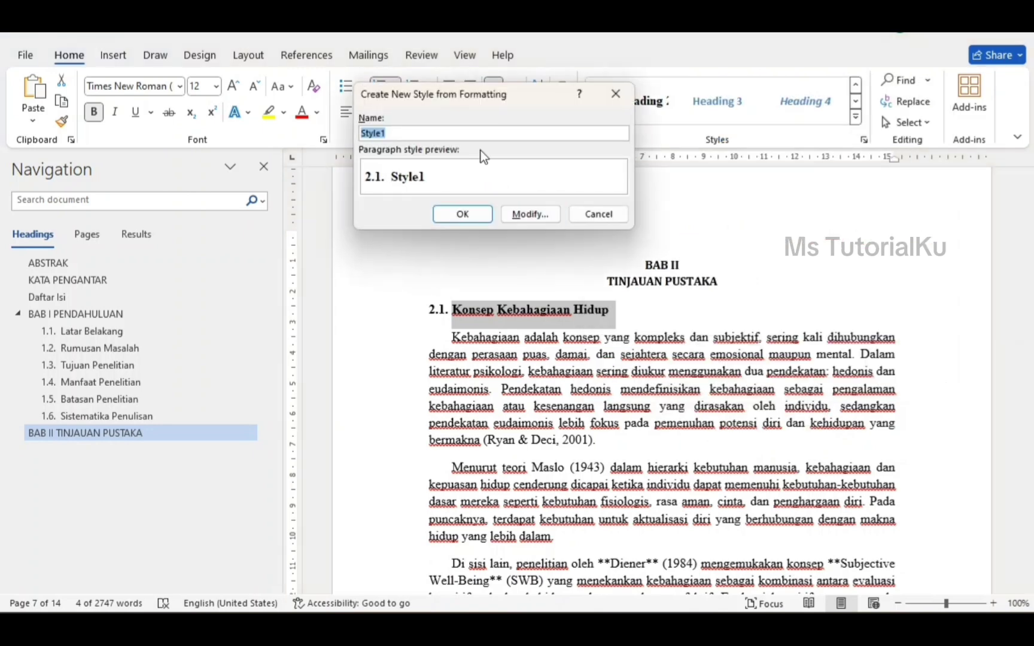
pyautogui.click(479, 134)
pyautogui.press('BackSpace')
pyautogui.press('BackSpace')
pyautogui.press('BackSpace')
pyautogui.press('BackSpace')
pyautogui.press('BackSpace')
pyautogui.write('S')
pyautogui.write('u')
pyautogui.press('BackSpace')
pyautogui.write('ub B')
pyautogui.write('AB')
# Step: Base Sub BAB on Heading 2, make it bold, and apply it to Konsep Kebahagiaan Hidup
pyautogui.click(530, 214)
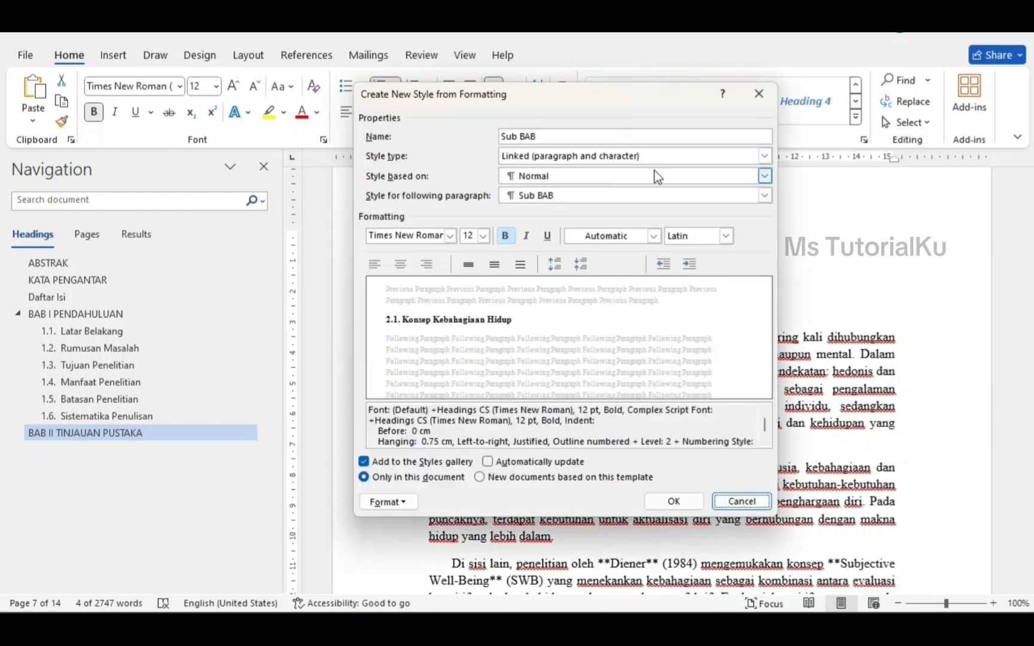
pyautogui.click(766, 176)
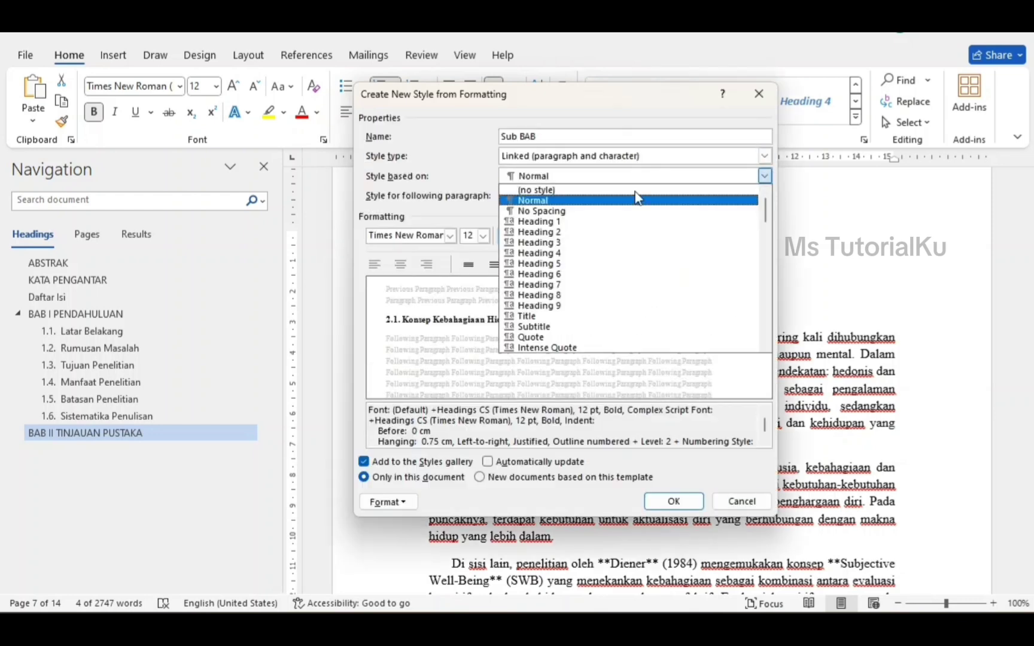
pyautogui.click(546, 233)
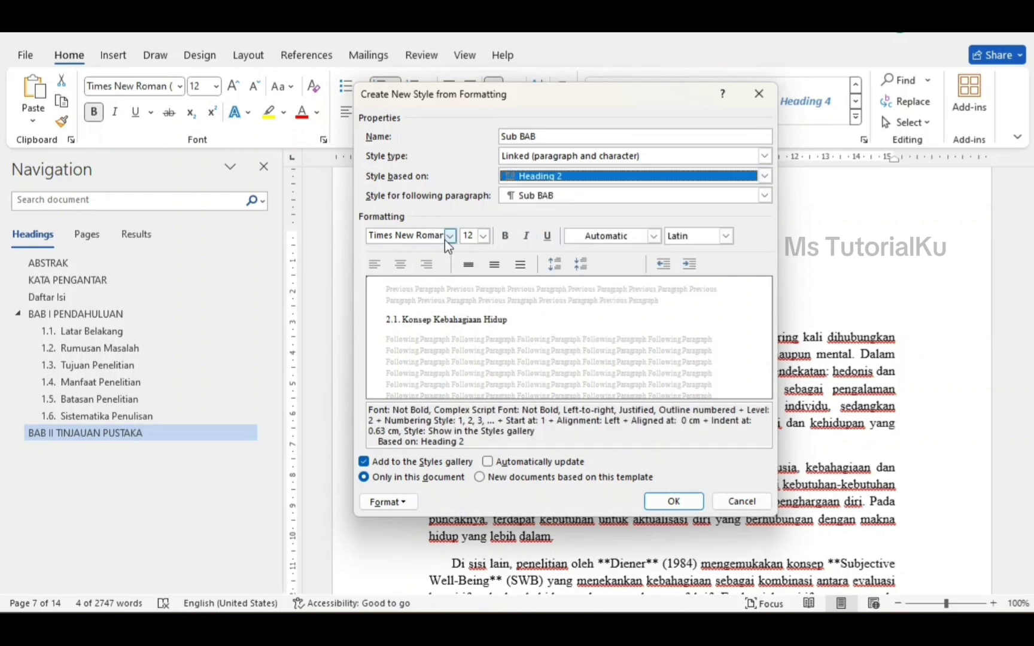
pyautogui.click(506, 235)
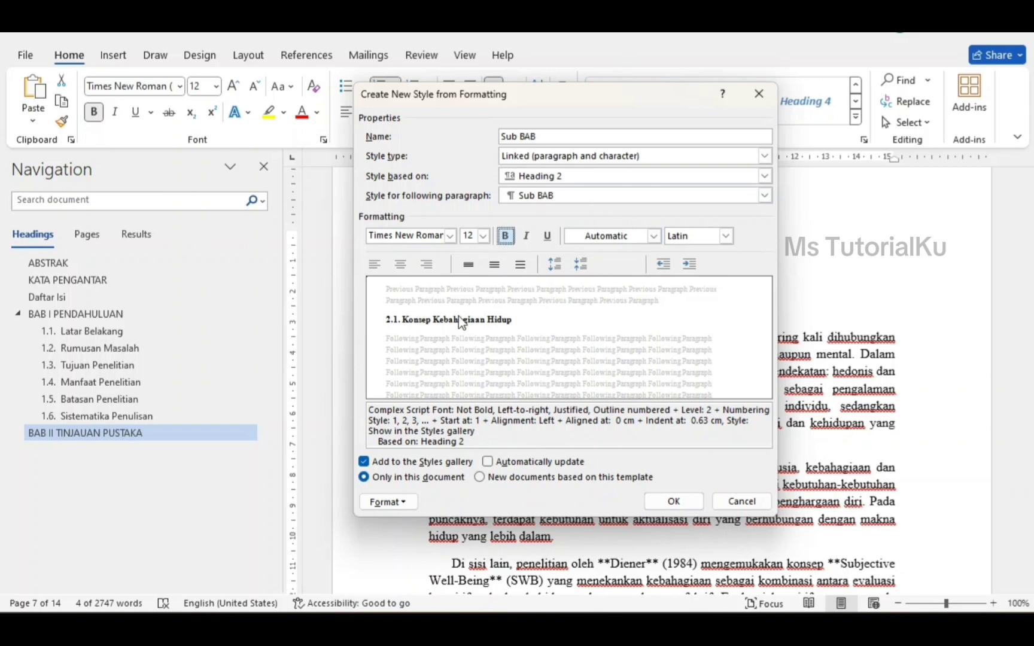
pyautogui.click(660, 505)
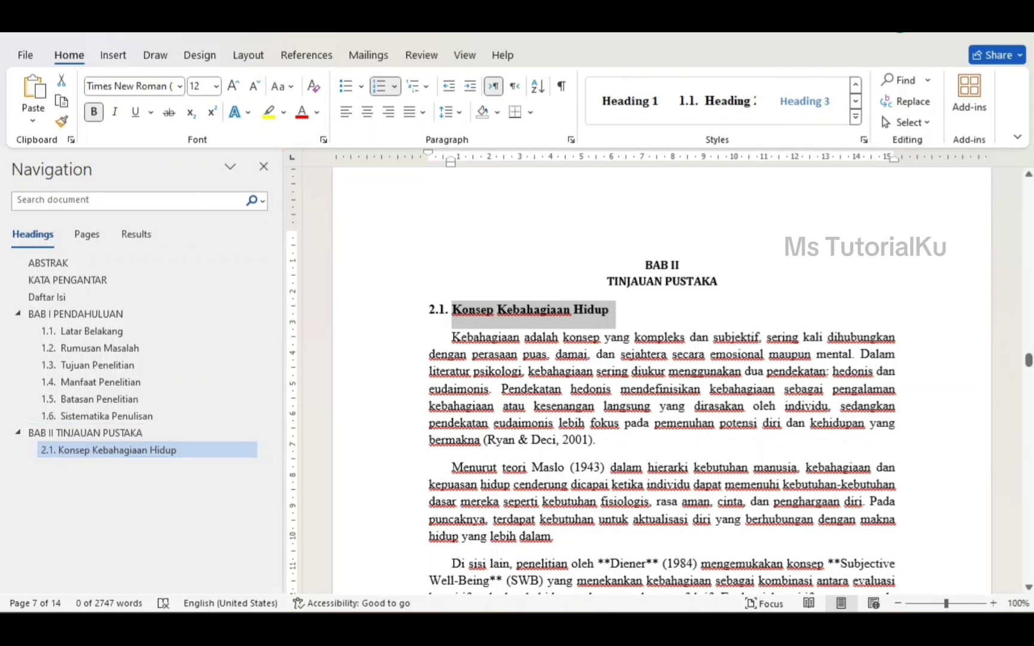
pyautogui.scroll(-3, 413, 445)
pyautogui.scroll(-1, 661, 383)
pyautogui.click(856, 84)
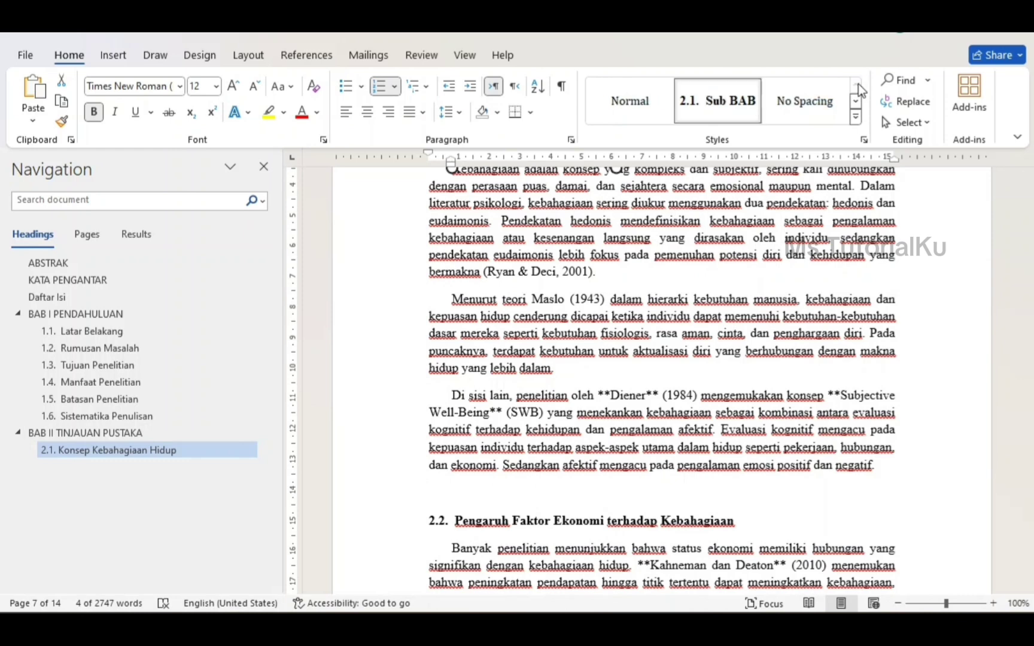
# Step: Apply Sub BAB to Pengaruh Faktor Ekonomi, Kemiskinan: Definisi dan Dampaknya, and Faktor-faktor (2.2–2.4)
pyautogui.scroll(-2, 548, 413)
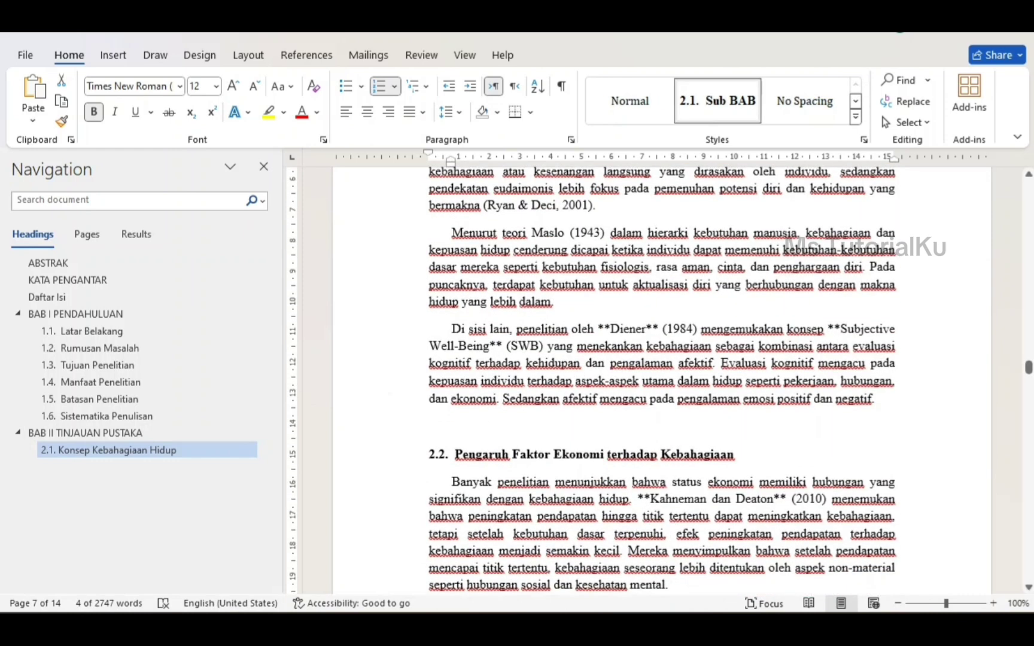
pyautogui.click(735, 458)
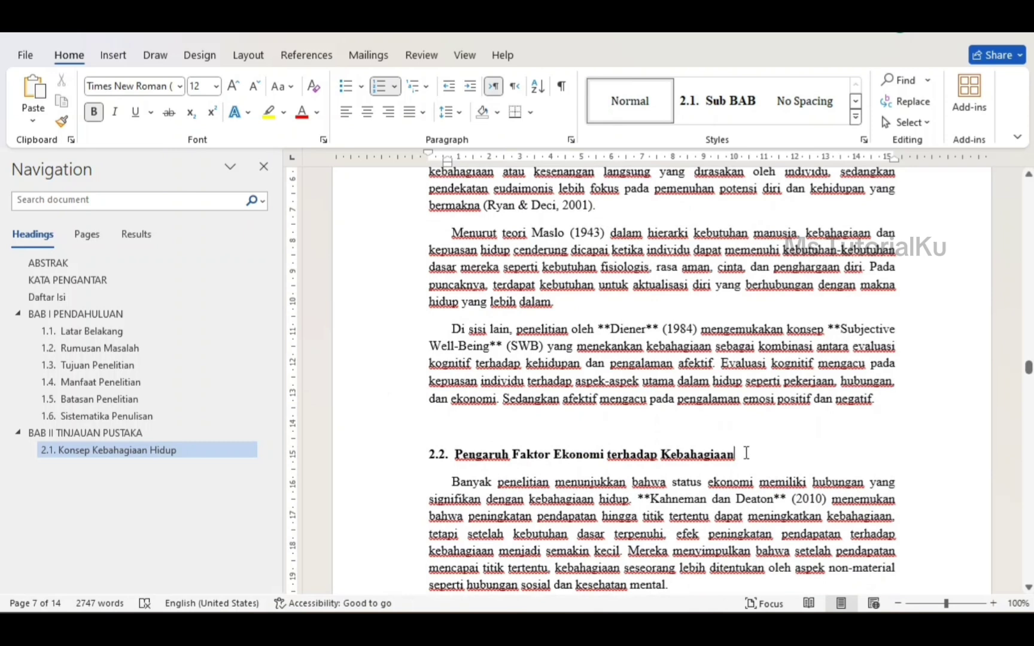
pyautogui.moveTo(736, 456); pyautogui.dragTo(492, 459)
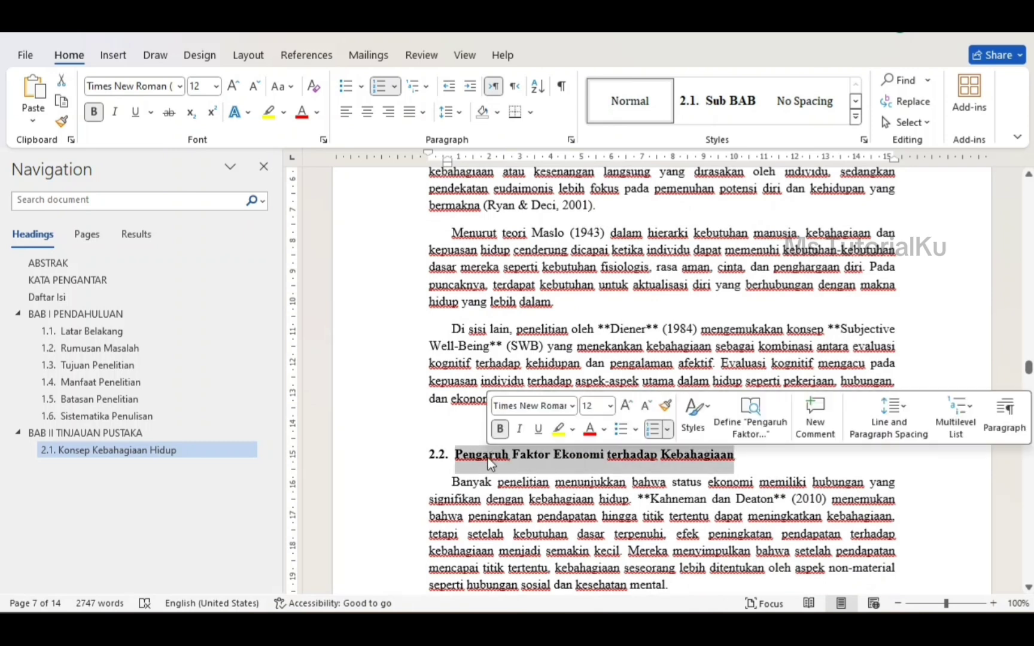
pyautogui.click(709, 101)
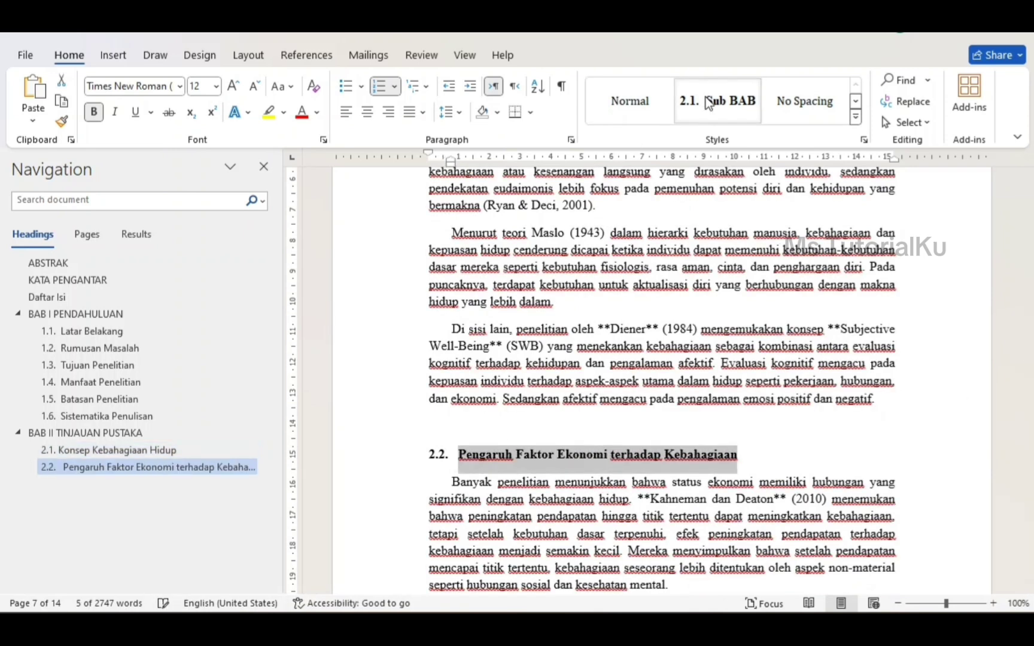
pyautogui.scroll(-3, 804, 344)
pyautogui.scroll(-2, 803, 345)
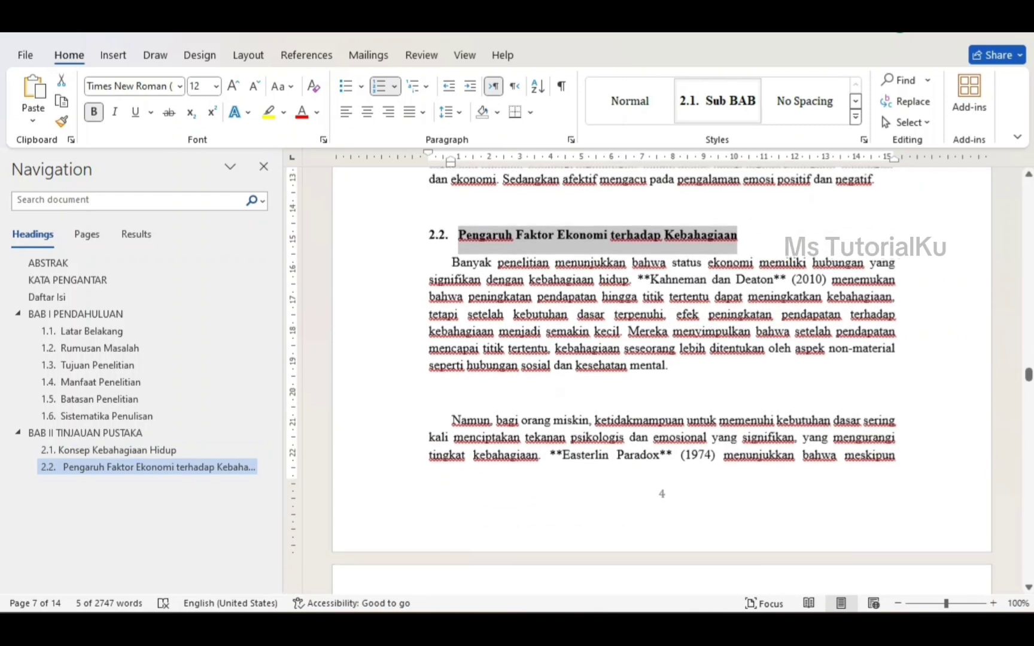
pyautogui.scroll(-3, 667, 282)
pyautogui.scroll(-4, 666, 283)
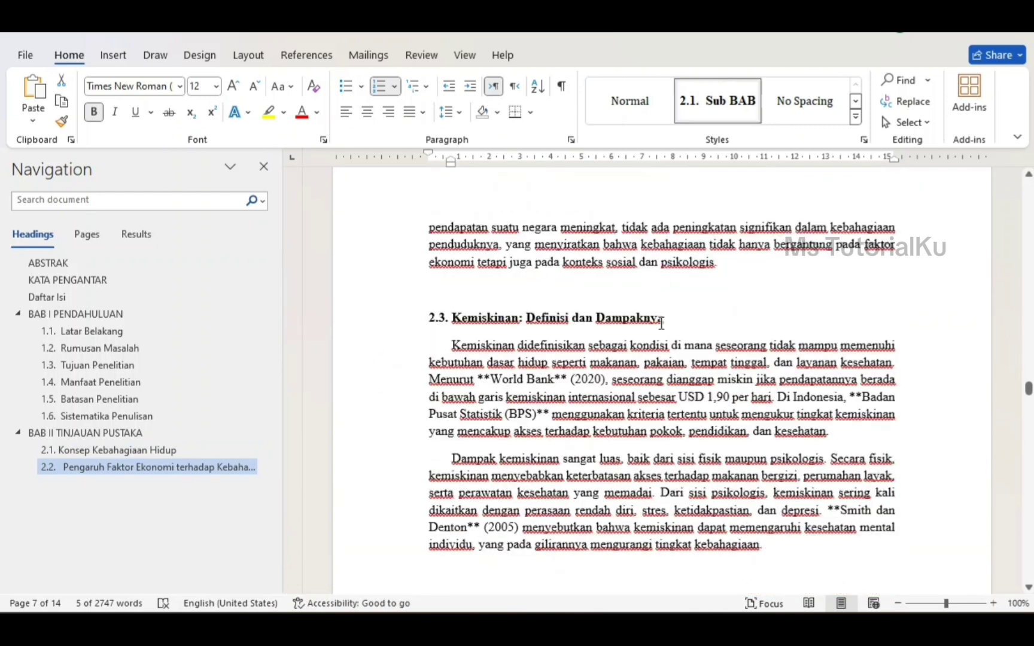
pyautogui.moveTo(664, 319); pyautogui.dragTo(452, 322)
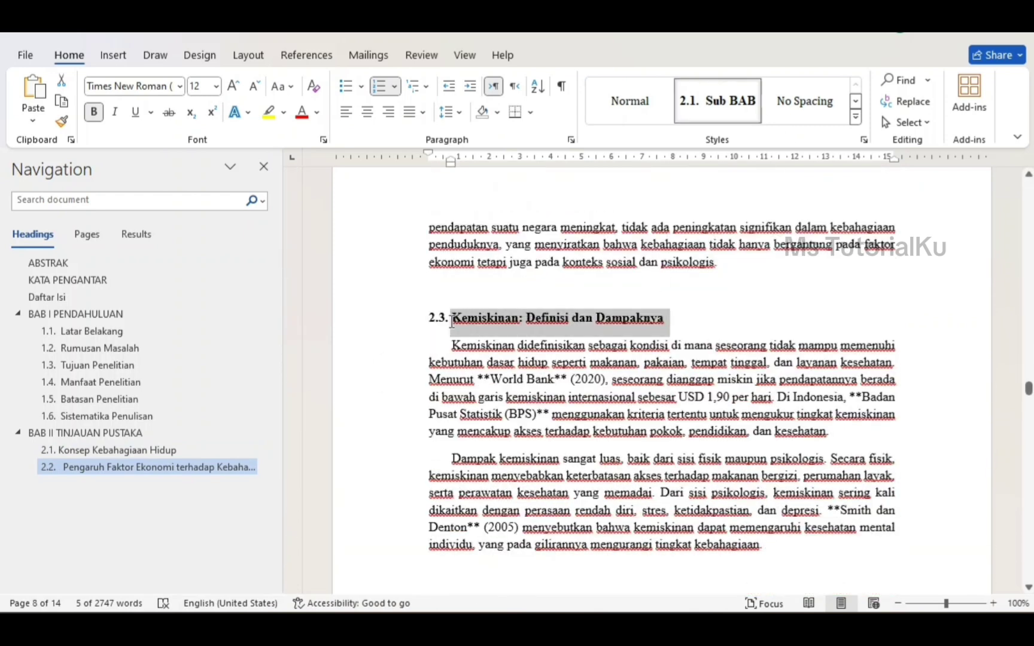
pyautogui.click(702, 113)
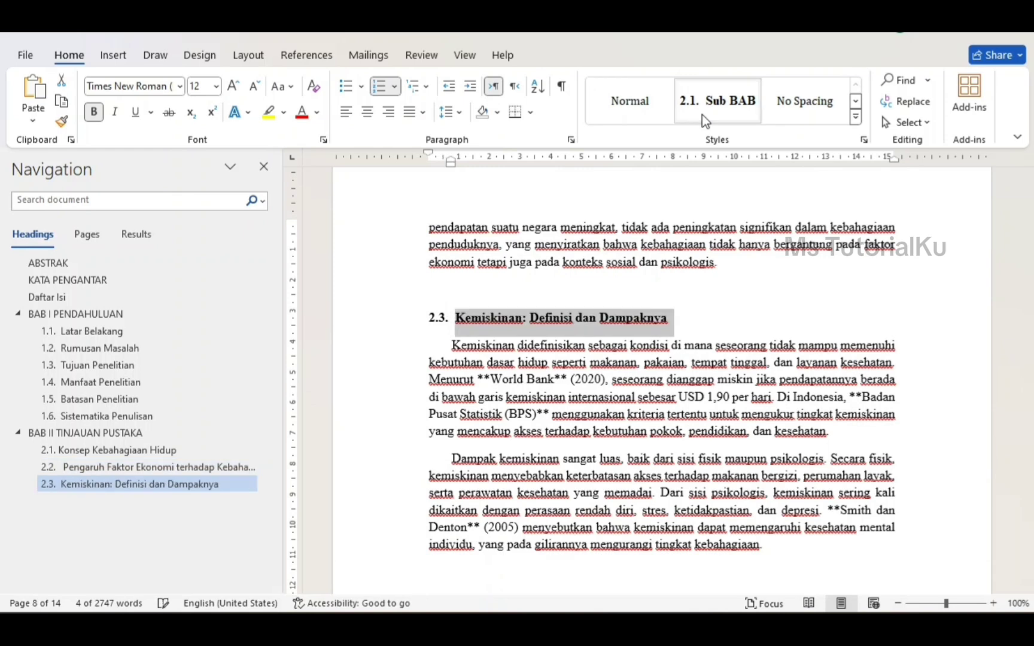
pyautogui.scroll(-3, 841, 362)
pyautogui.scroll(-2, 841, 362)
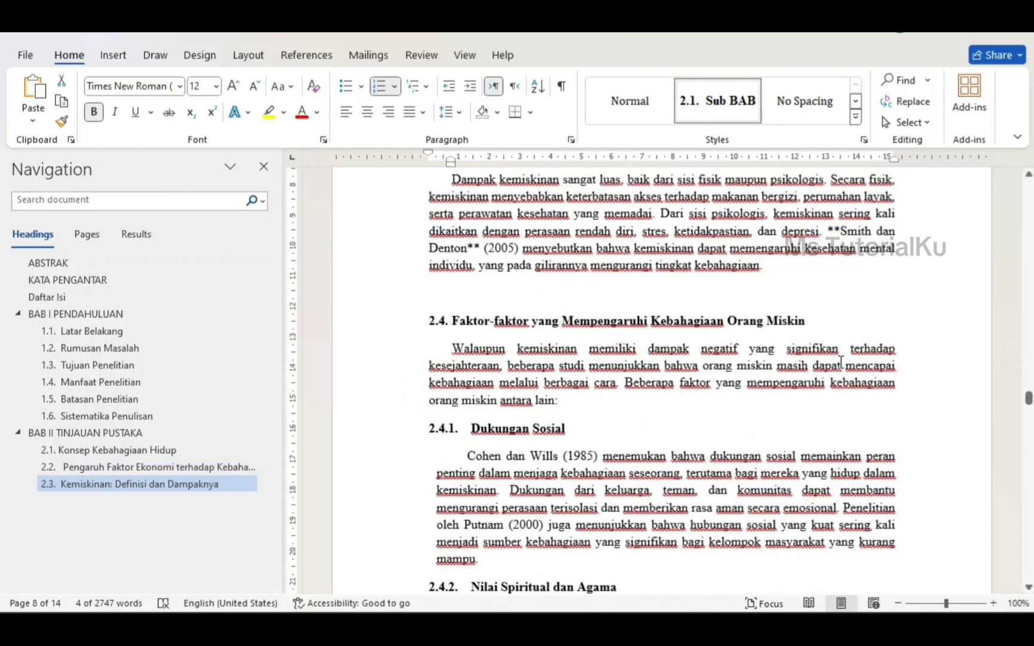
pyautogui.moveTo(807, 321); pyautogui.dragTo(453, 321)
pyautogui.click(700, 100)
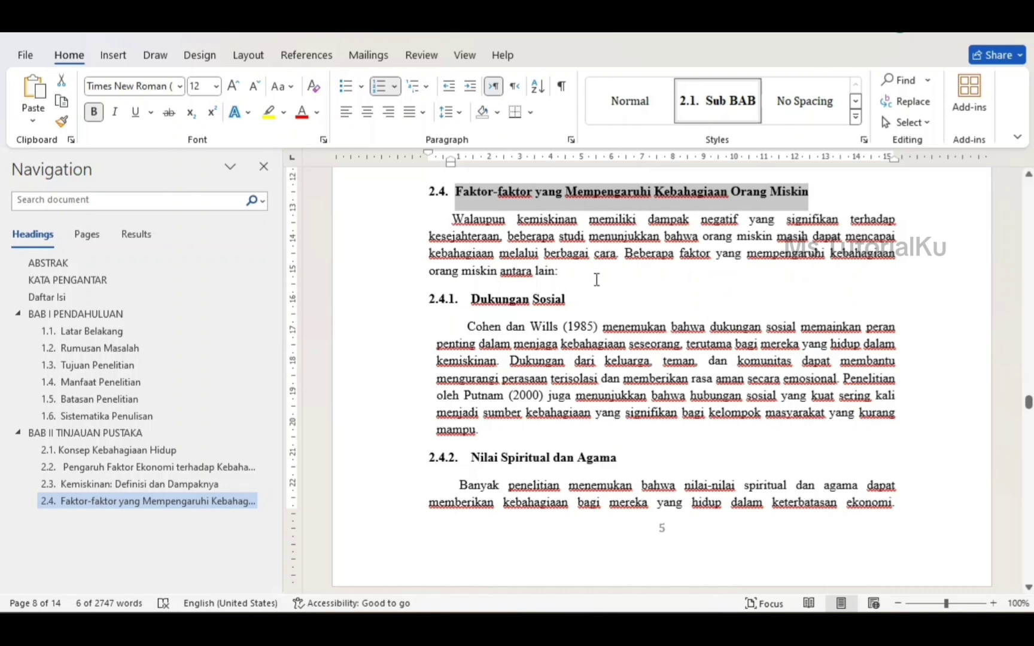
# Step: Create a bold SUB BAB 2 style with Automatic colour, based on Heading 3, and apply it to Dukungan Sosial
pyautogui.moveTo(572, 299); pyautogui.dragTo(471, 299)
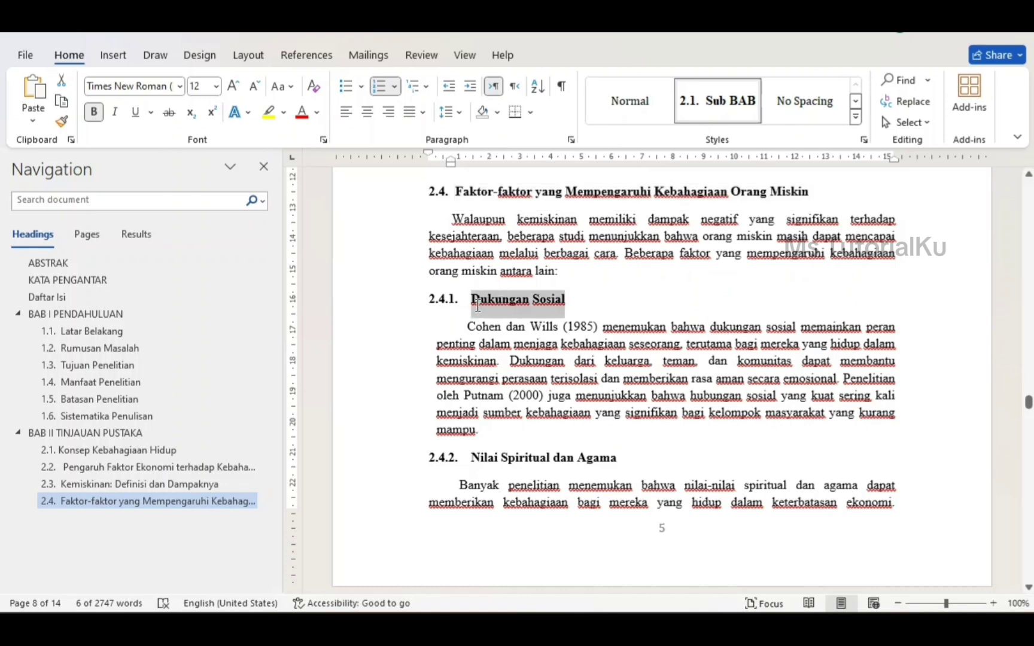
pyautogui.click(860, 117)
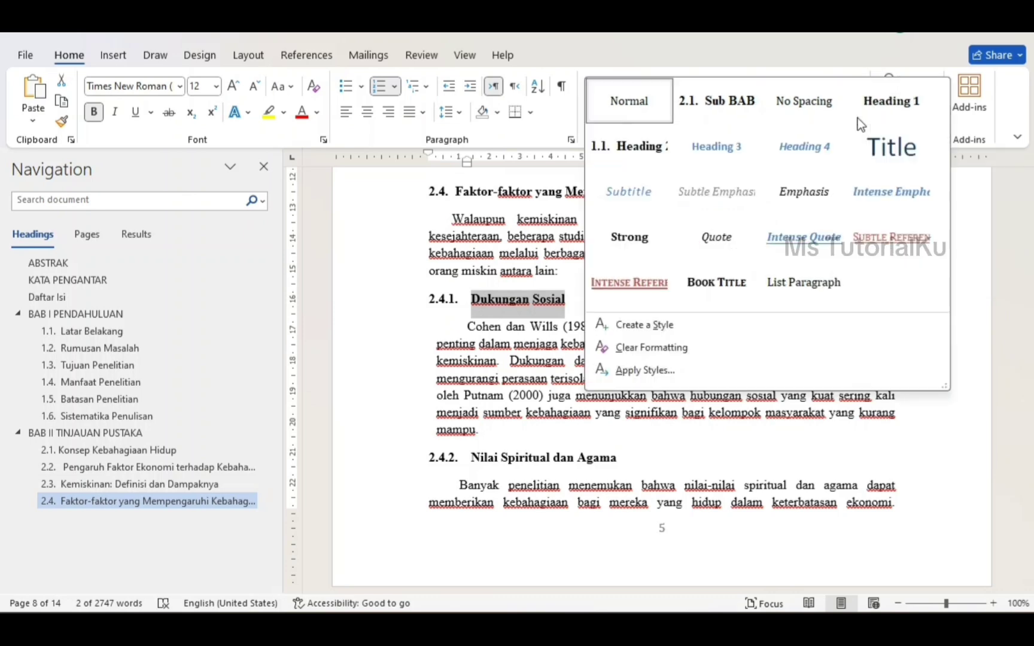
pyautogui.click(663, 323)
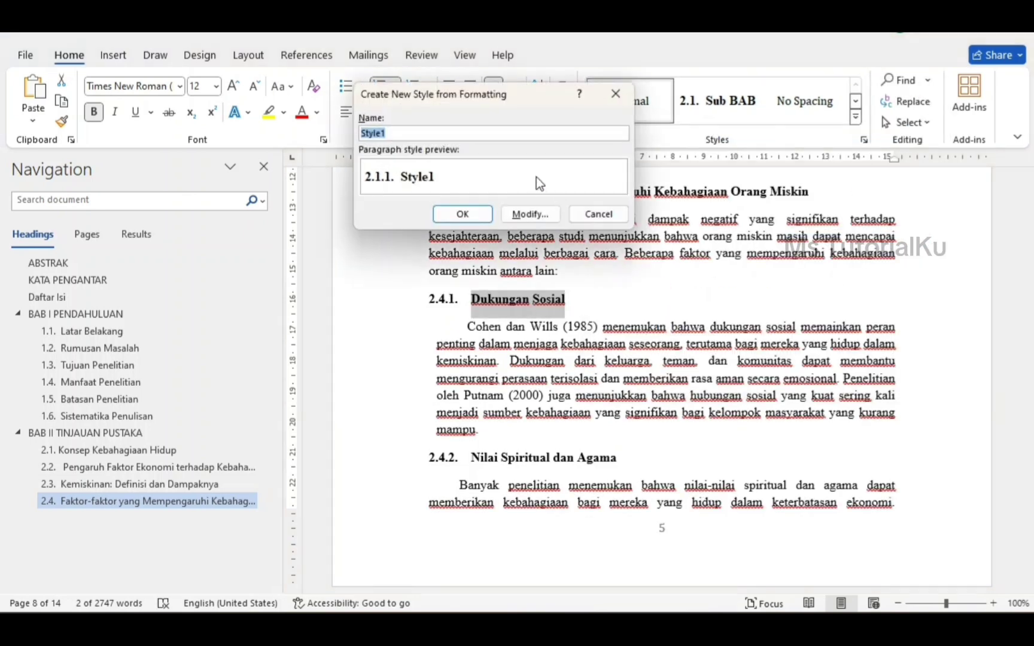
pyautogui.write('SUB BAB')
pyautogui.write(' 2')
pyautogui.click(536, 218)
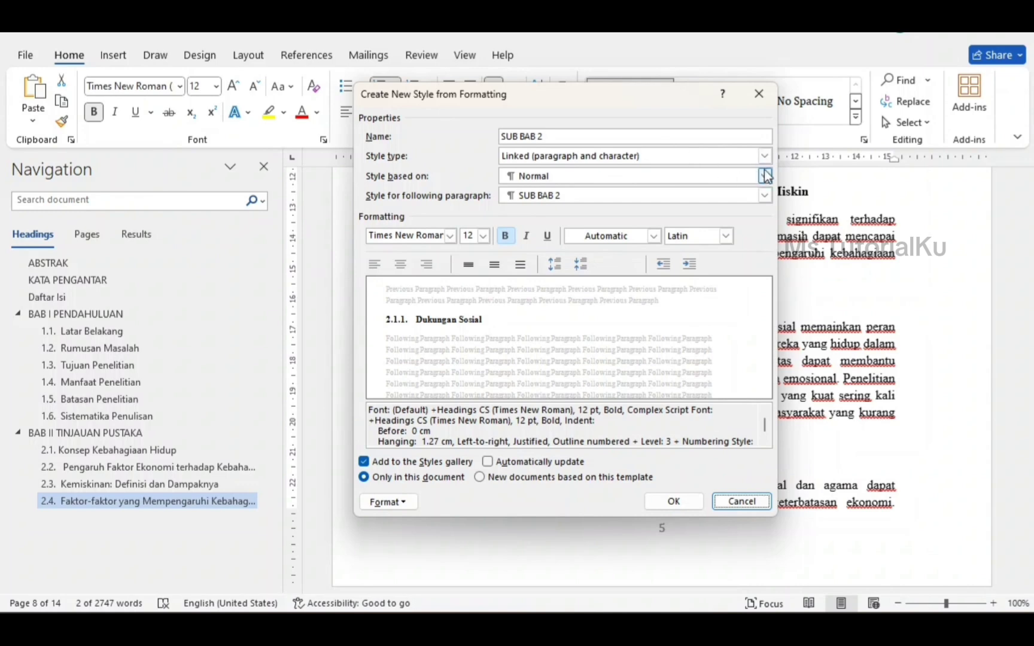
pyautogui.click(765, 176)
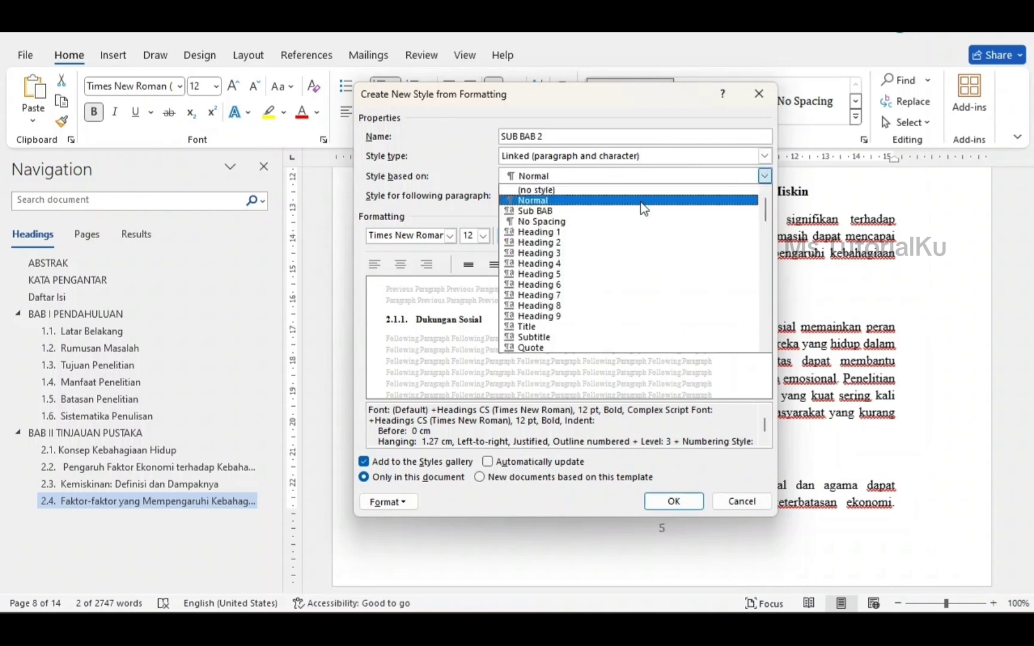
pyautogui.click(585, 256)
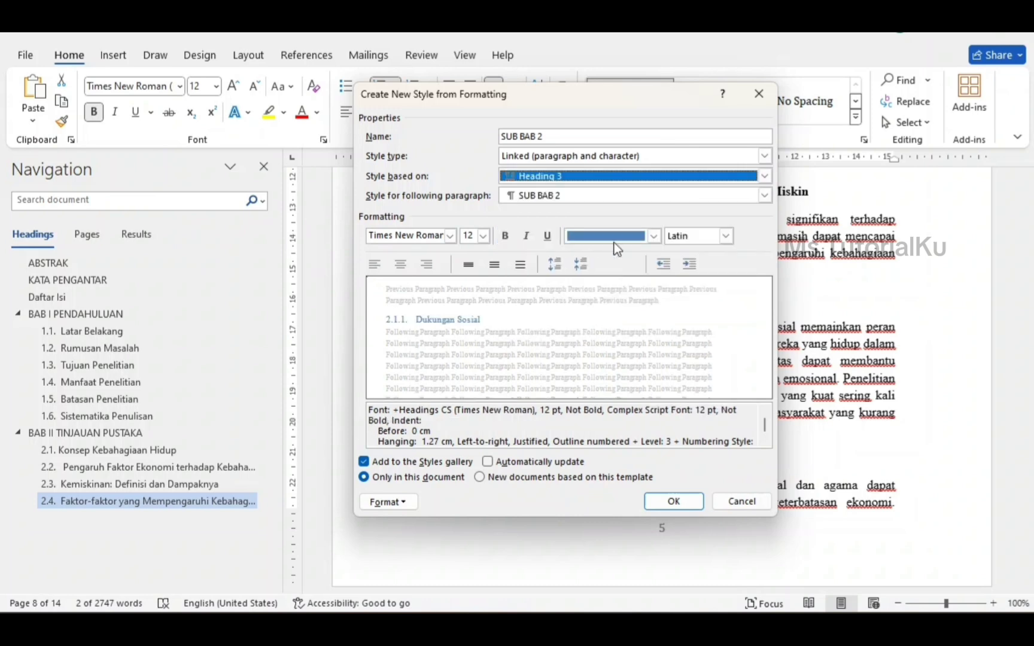
pyautogui.click(505, 235)
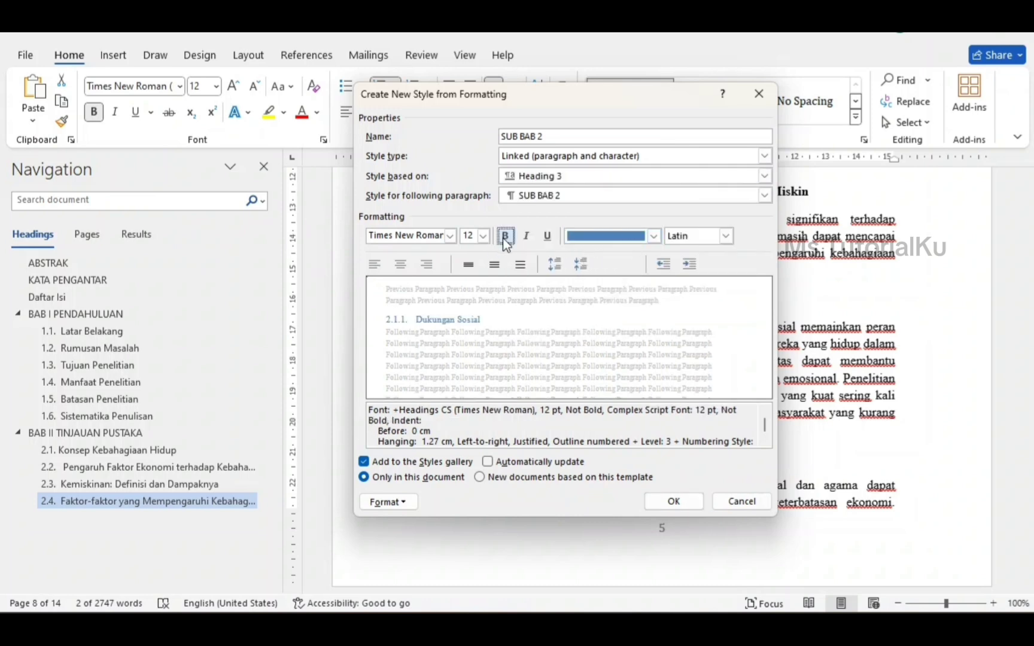
pyautogui.click(654, 236)
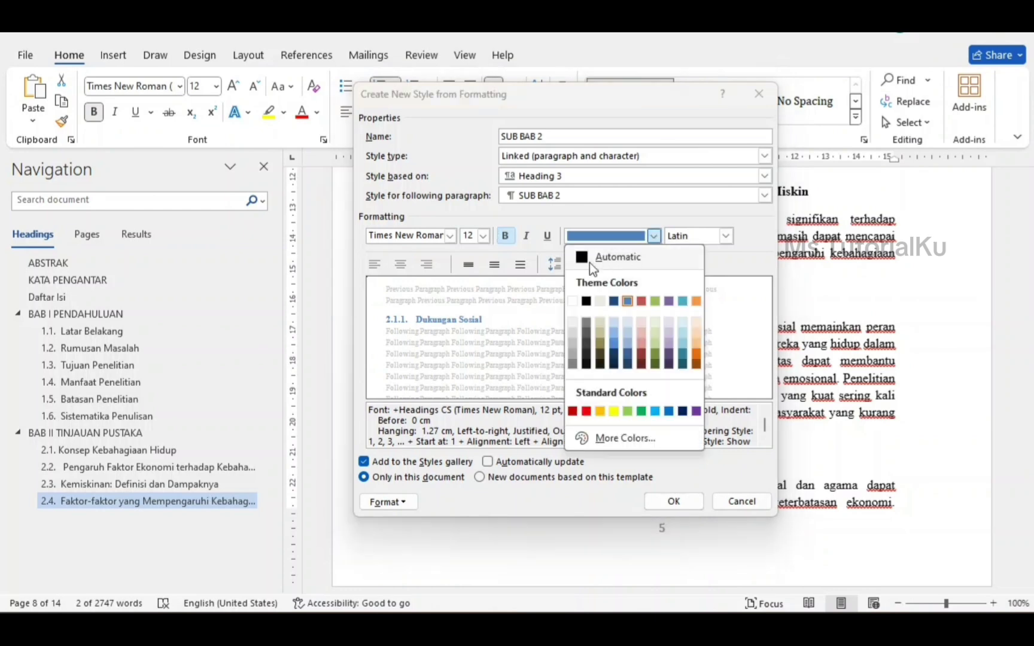
pyautogui.click(592, 259)
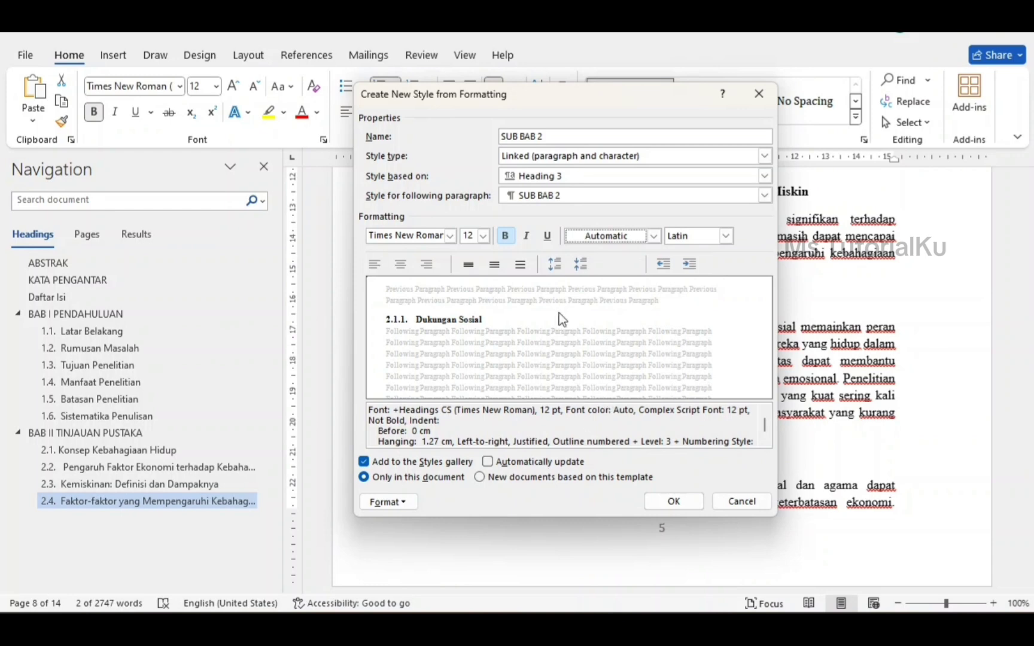
pyautogui.click(679, 499)
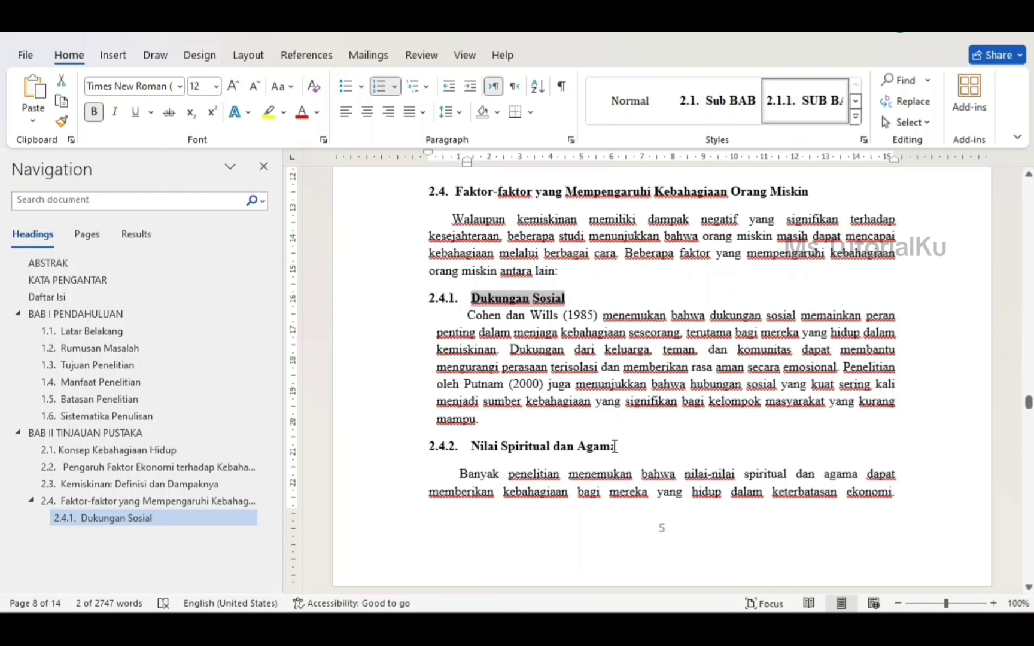
# Step: Apply SUB BAB 2 to Nilai Spiritual dan Agama and Kepuasan Relatif, numbering them 2.4.2 and 2.4.3
pyautogui.moveTo(615, 447); pyautogui.dragTo(471, 447)
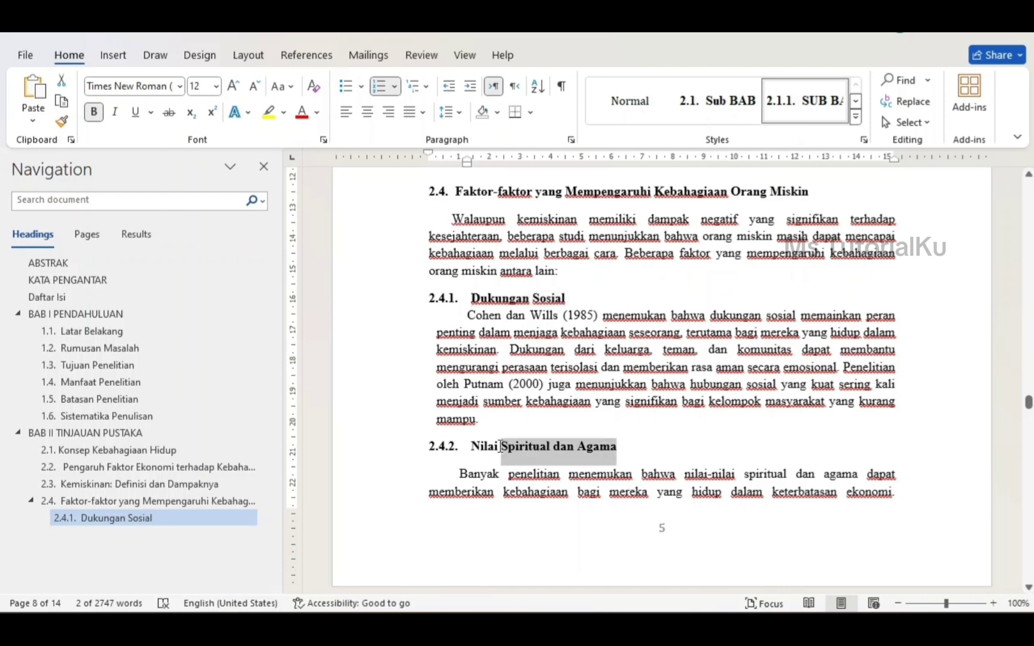
pyautogui.click(796, 110)
pyautogui.scroll(-5, 574, 401)
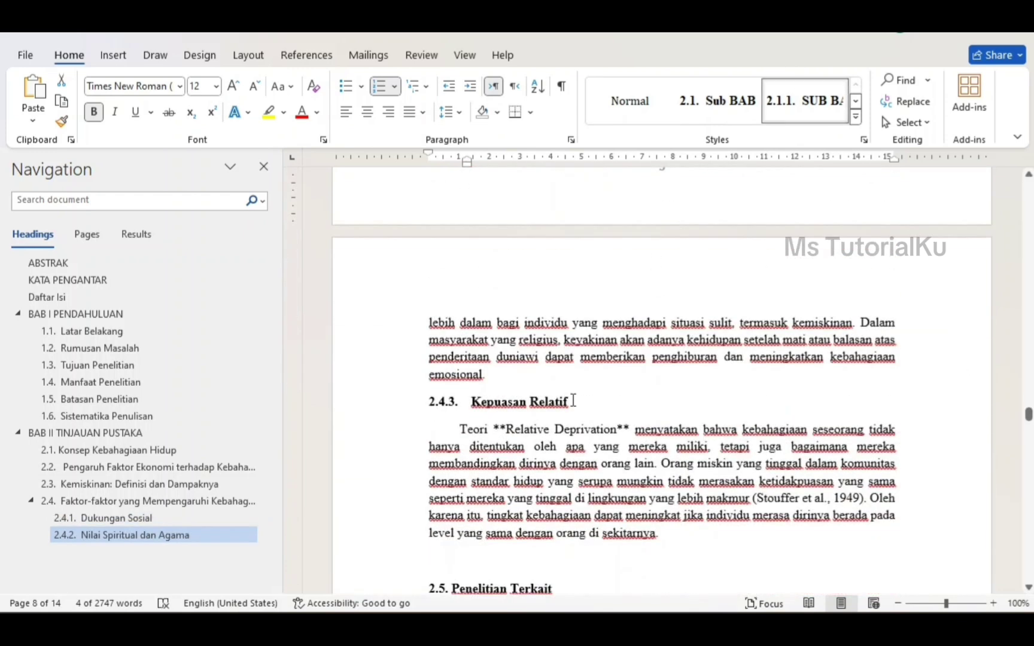
pyautogui.moveTo(574, 401); pyautogui.dragTo(471, 402)
pyautogui.click(795, 110)
pyautogui.scroll(-5, 563, 386)
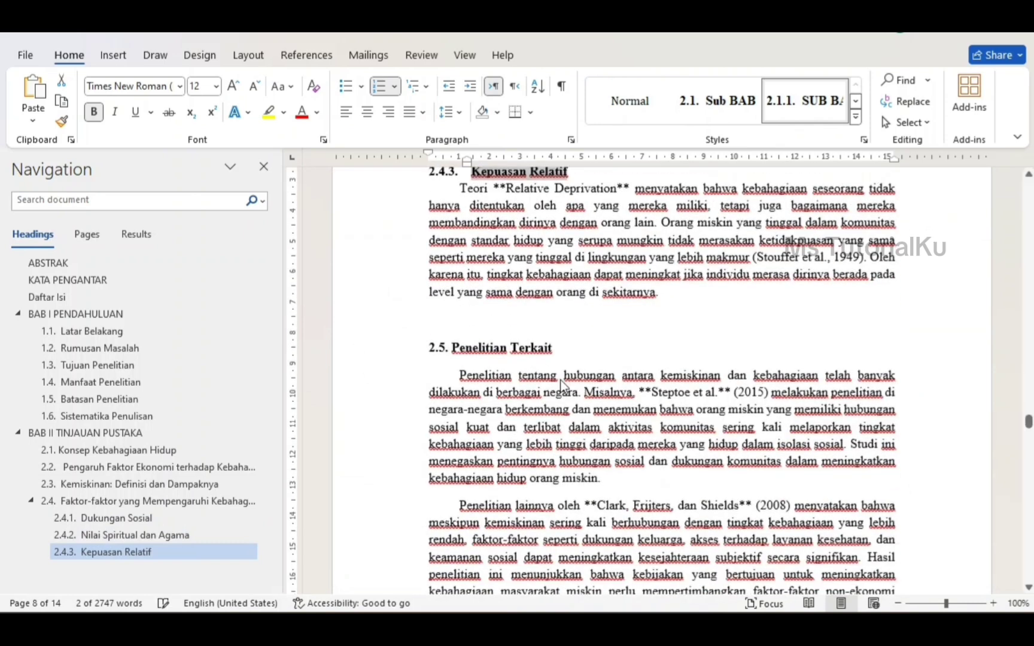
# Step: Apply the Sub BAB style to Penelitian Terkait and Kerangka Teoritis, making them 2.5 and 2.6
pyautogui.moveTo(556, 337); pyautogui.dragTo(452, 338)
pyautogui.click(706, 104)
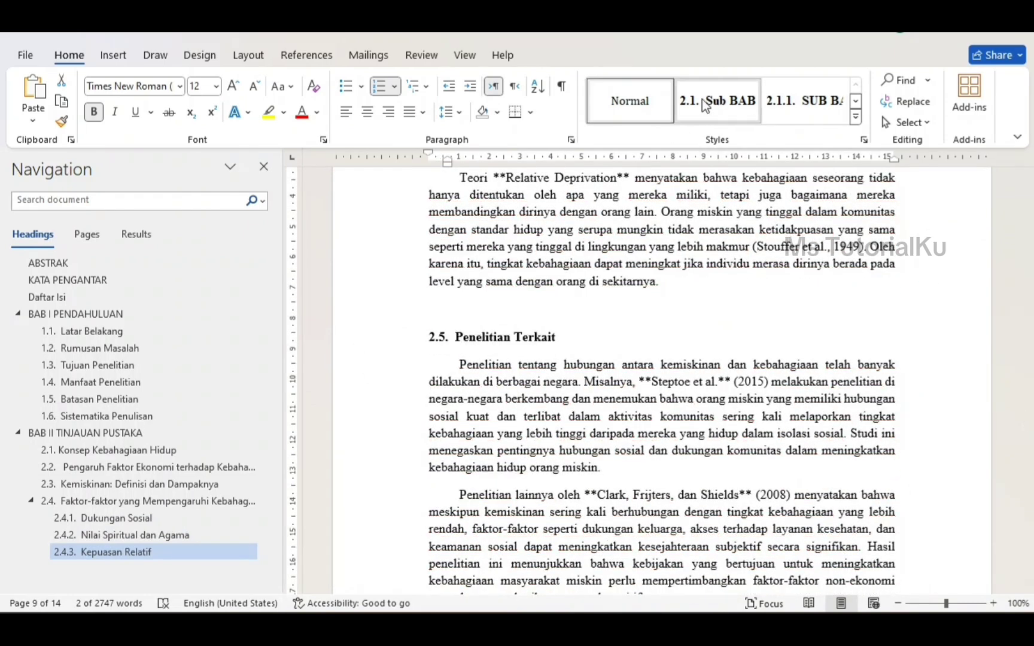
pyautogui.scroll(-5, 587, 432)
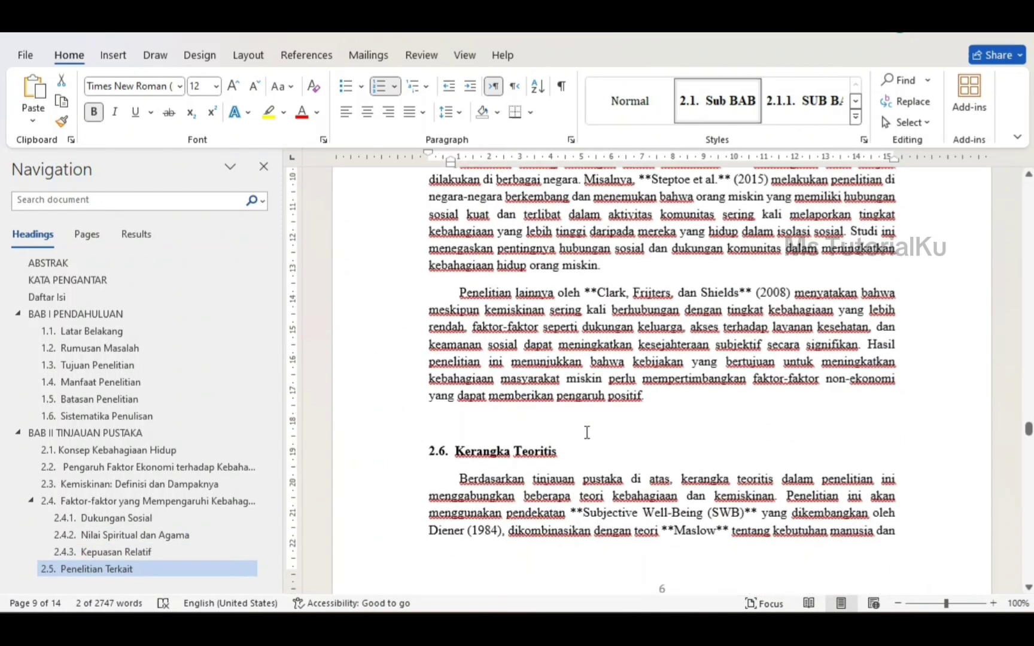
pyautogui.moveTo(566, 452); pyautogui.dragTo(455, 452)
pyautogui.click(693, 116)
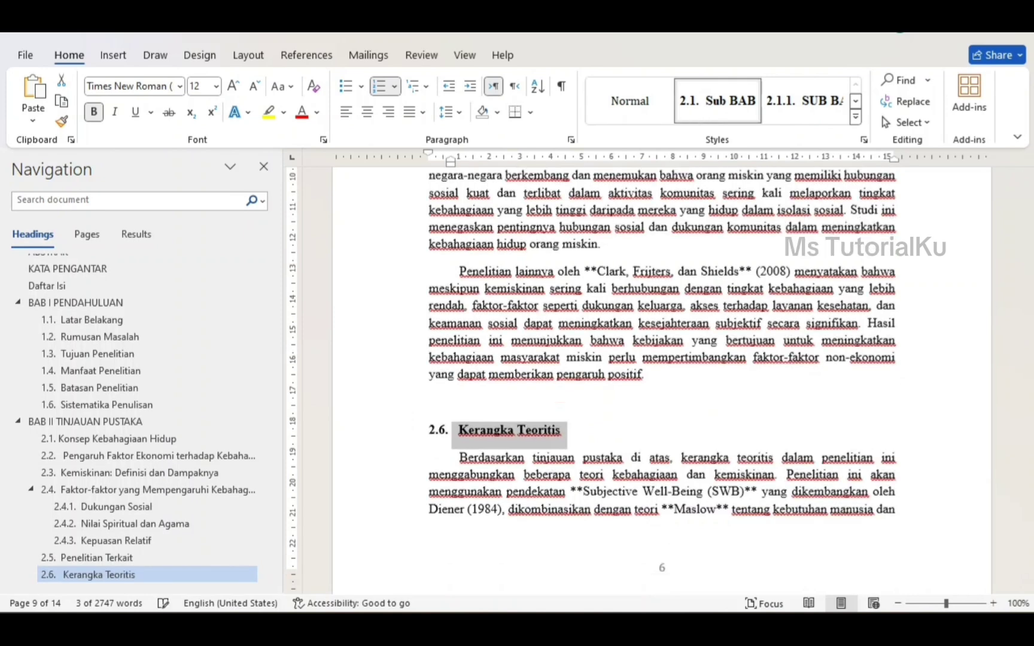
pyautogui.scroll(-5, 381, 257)
pyautogui.scroll(-5, 381, 257)
pyautogui.scroll(-4, 380, 258)
pyautogui.scroll(-3, 381, 258)
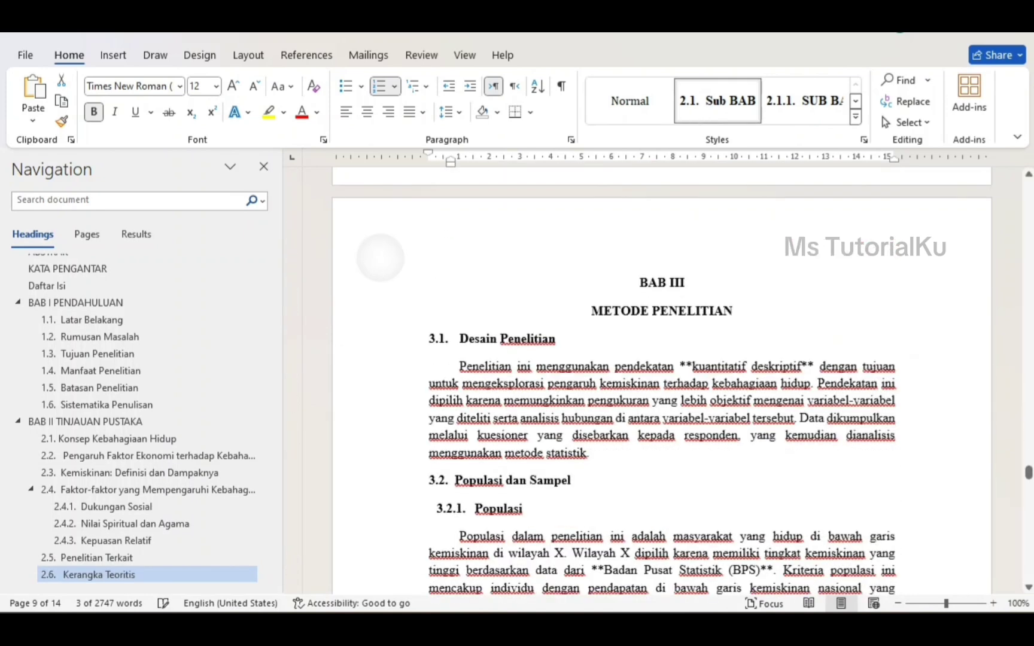
# Step: Rebuild BAB III / METODE PENELITIAN as a two-line title and apply Heading 1 to it
pyautogui.click(587, 310)
pyautogui.press('BackSpace')
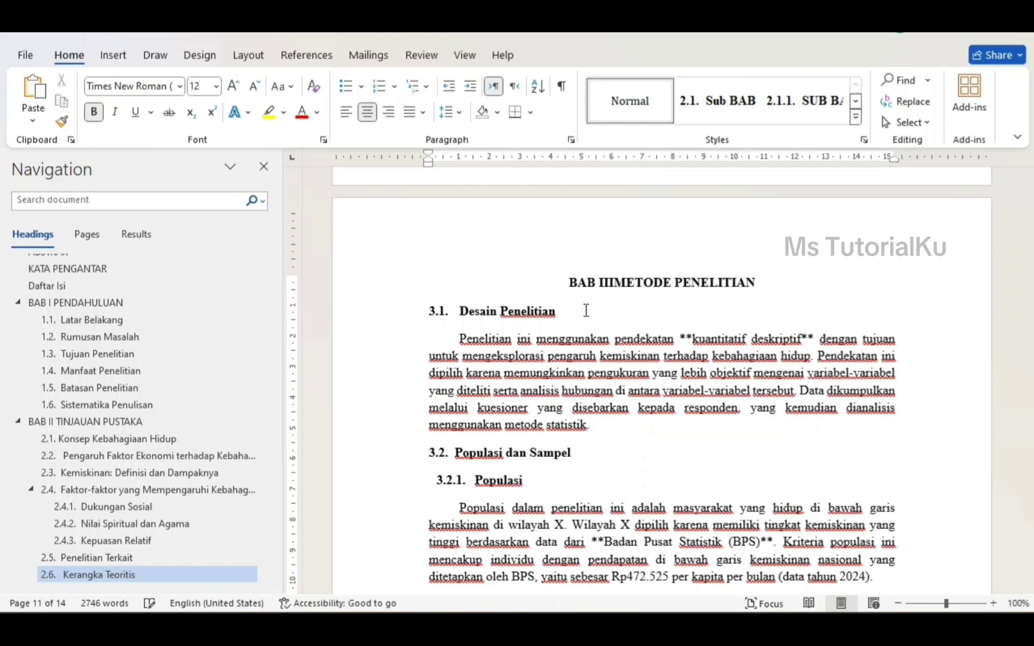
pyautogui.press('Return')
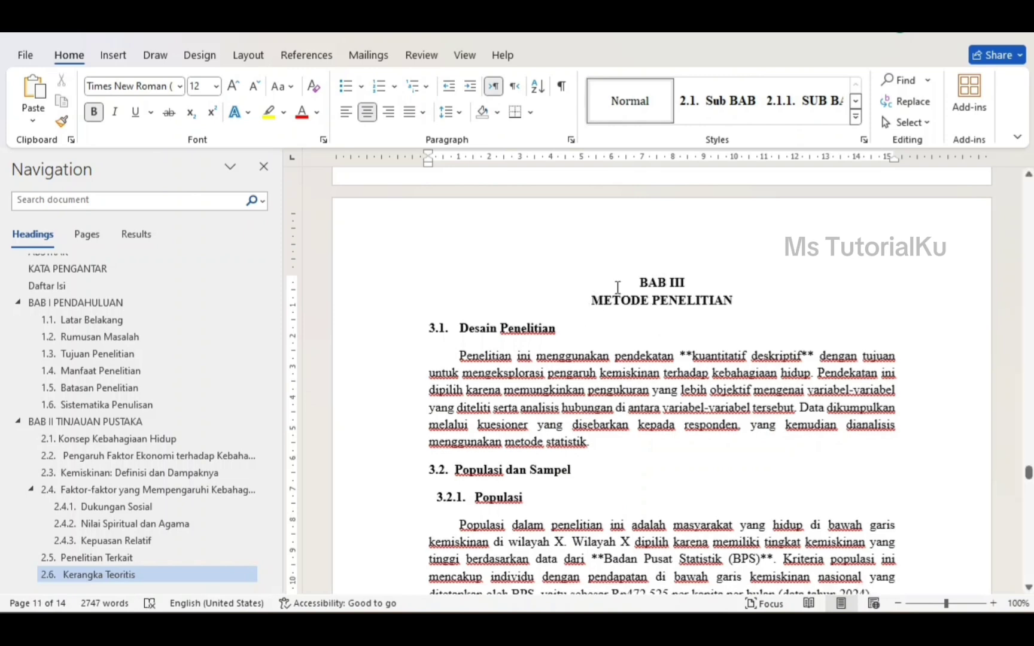
pyautogui.moveTo(635, 282); pyautogui.dragTo(734, 302)
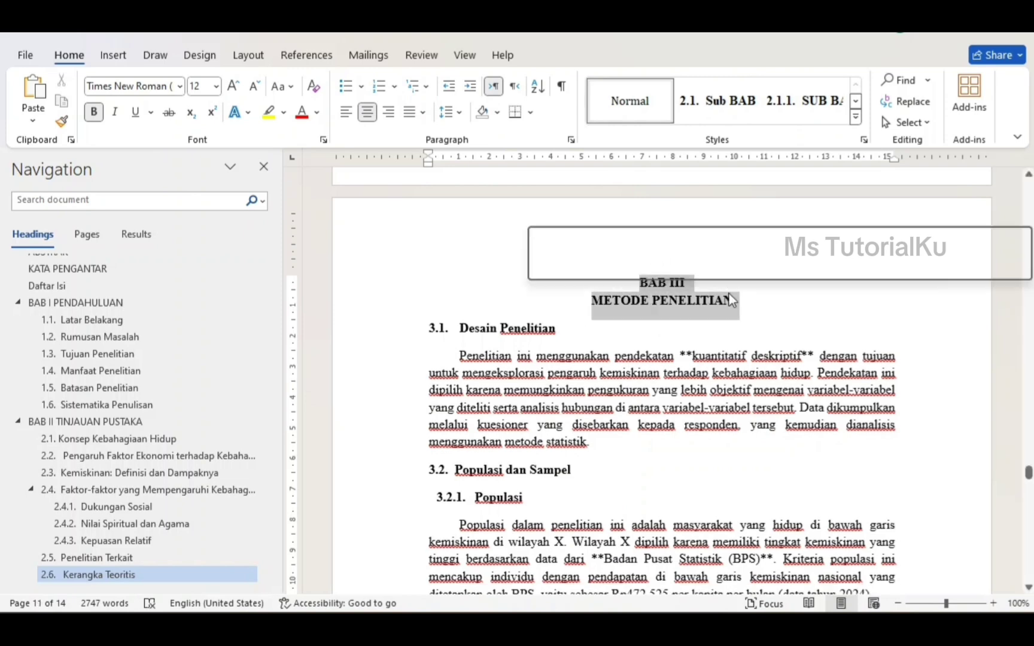
pyautogui.click(856, 107)
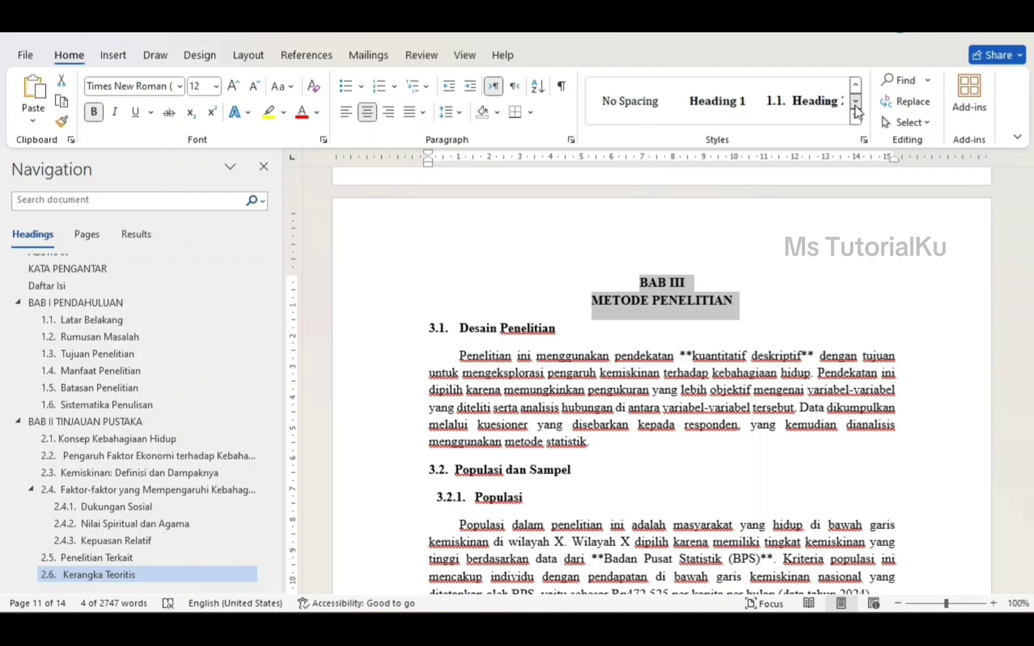
pyautogui.click(737, 107)
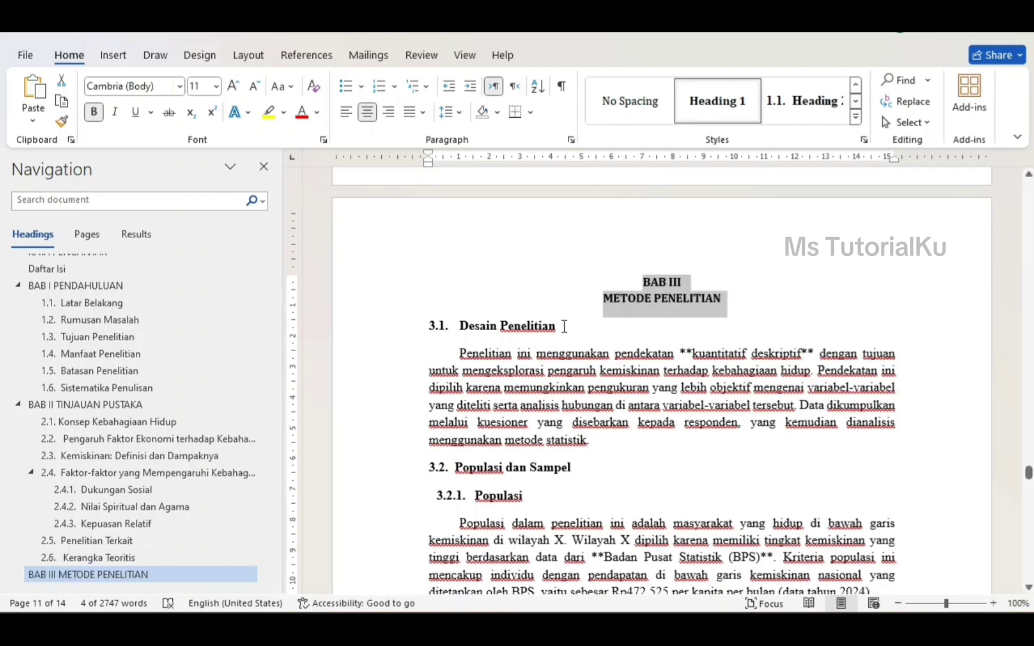
pyautogui.moveTo(564, 326); pyautogui.dragTo(466, 331)
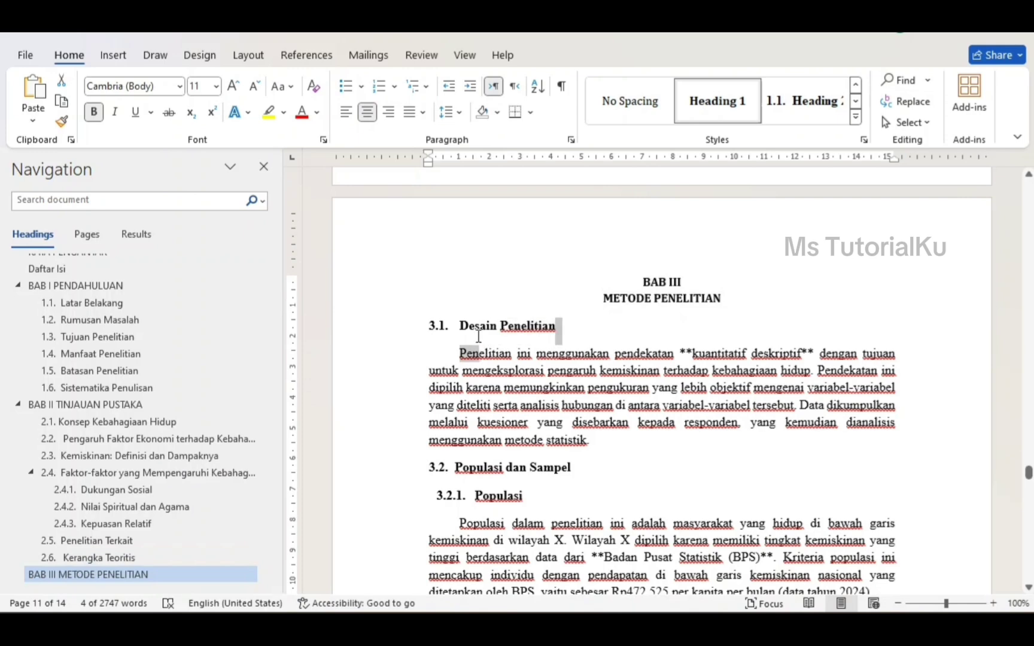
# Step: Define a Sub BAB III style from the Desain Penelitian heading, based on Heading 2 and bold
pyautogui.click(856, 118)
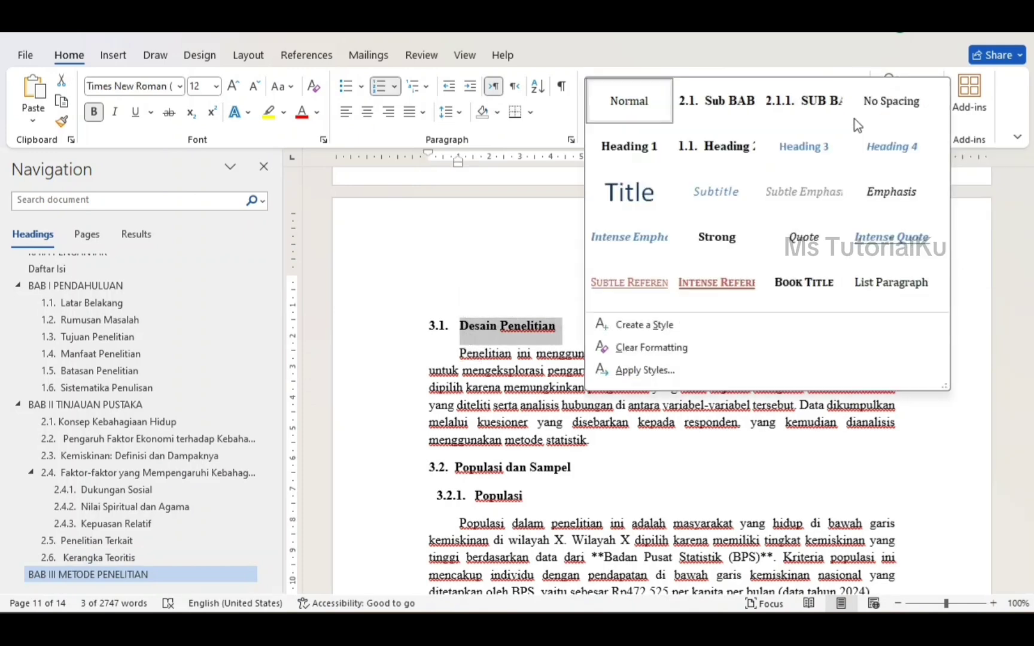
pyautogui.click(657, 333)
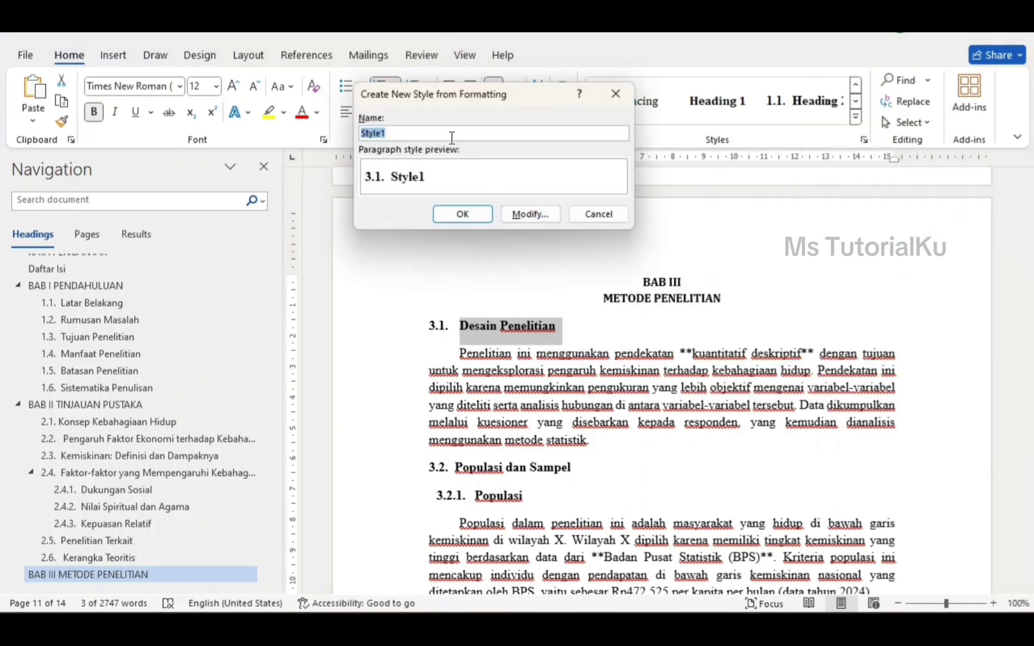
pyautogui.press('BackSpace')
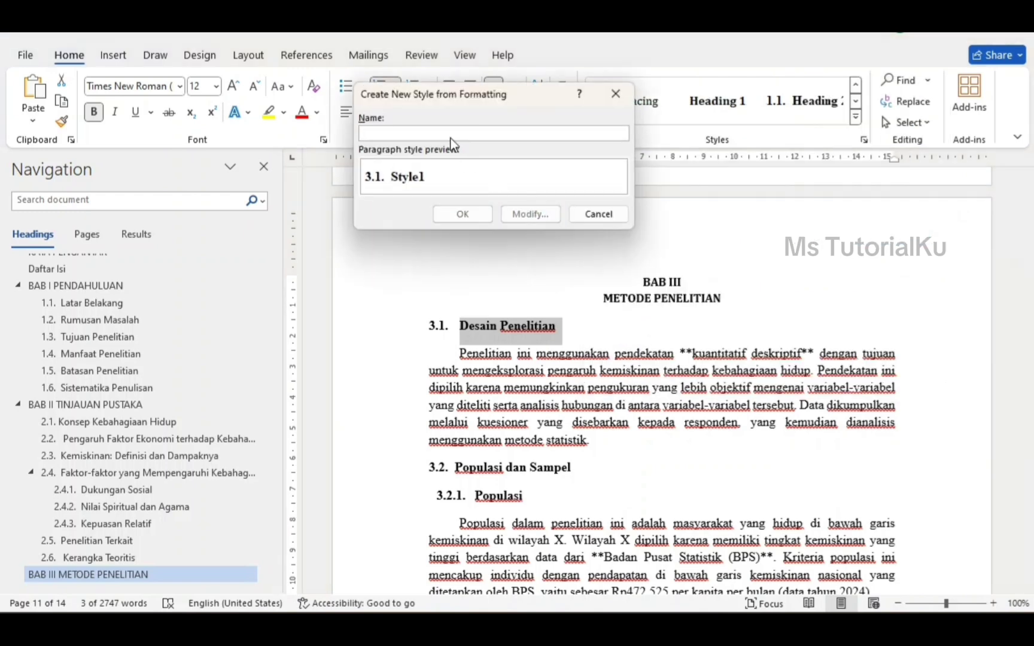
pyautogui.write('s')
pyautogui.press('BackSpace')
pyautogui.write('Sub BAB III')
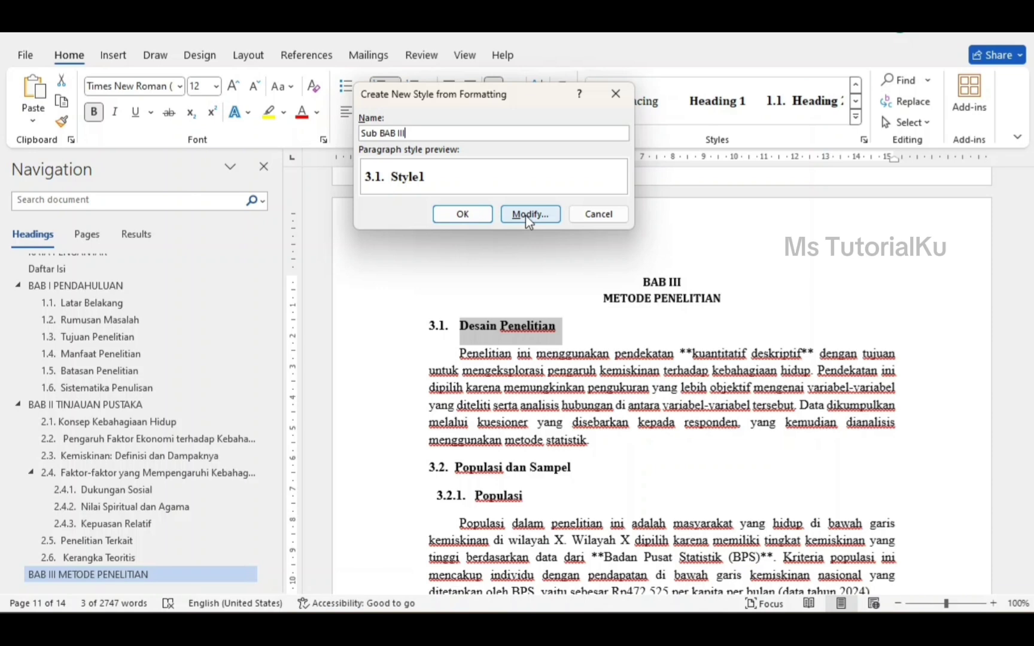
pyautogui.click(525, 216)
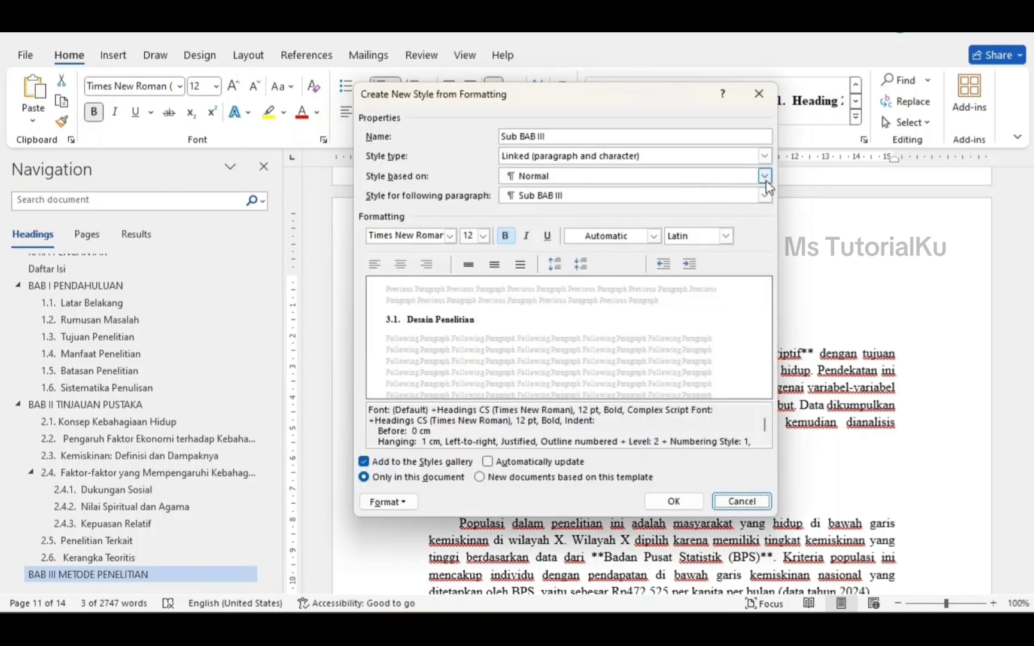
pyautogui.click(766, 181)
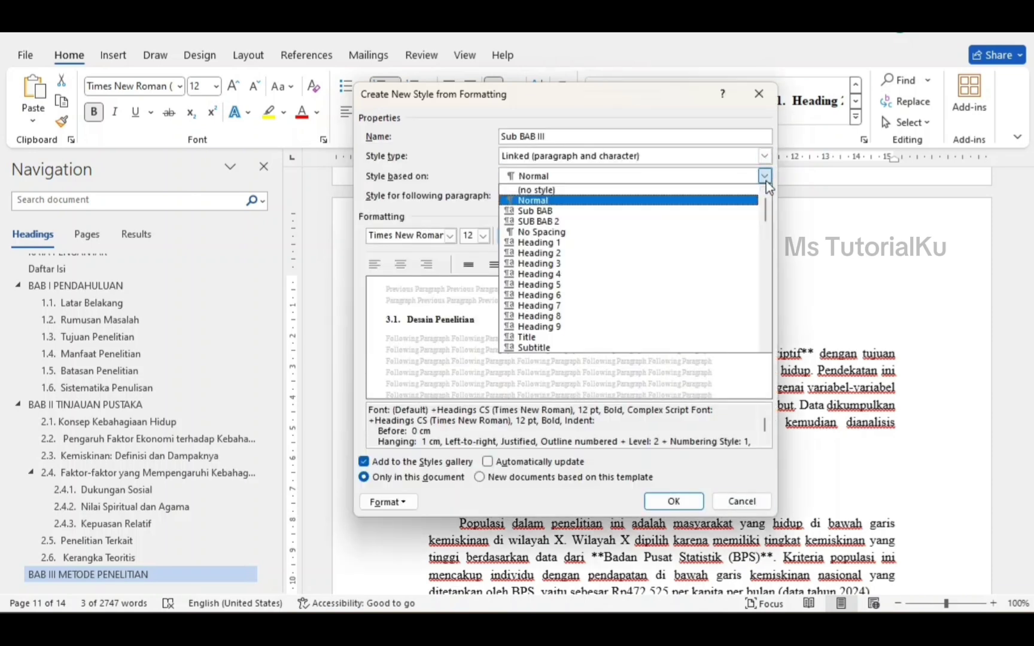
pyautogui.click(570, 254)
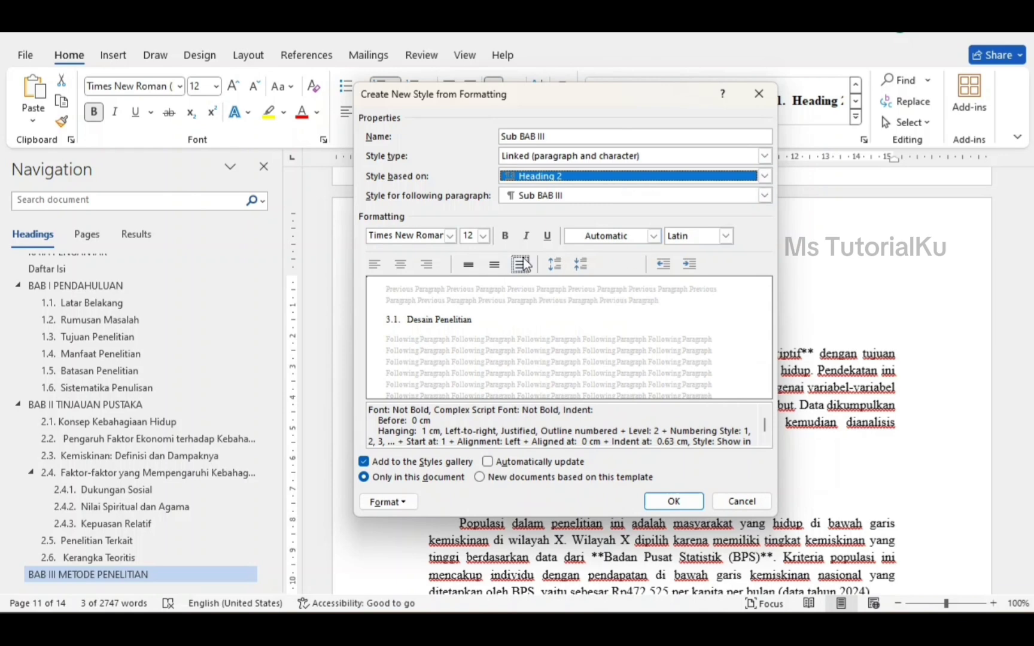
pyautogui.click(506, 237)
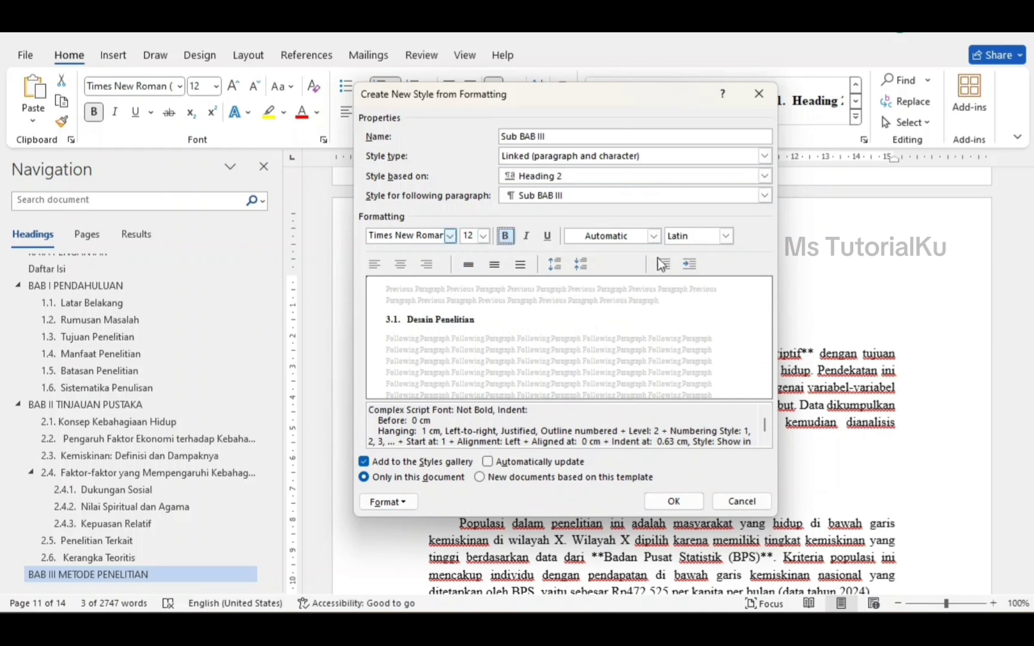
# Step: Save the Sub BAB III style and apply it to Populasi dan Sampel, numbering it 3.2
pyautogui.click(670, 510)
pyautogui.click(670, 511)
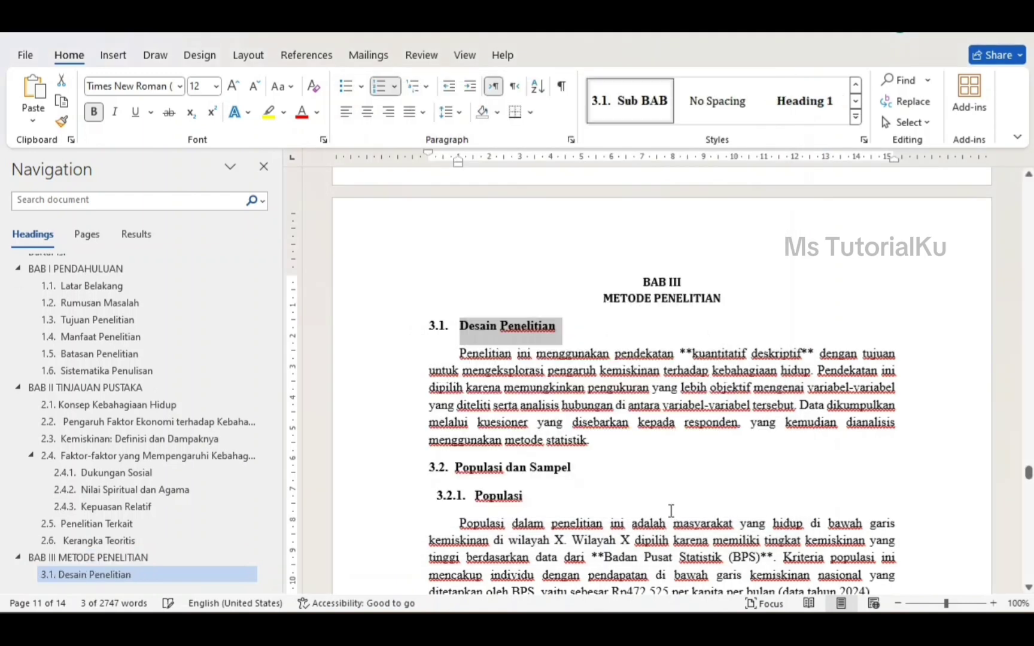
pyautogui.scroll(-1, 671, 511)
pyautogui.scroll(-2, 671, 510)
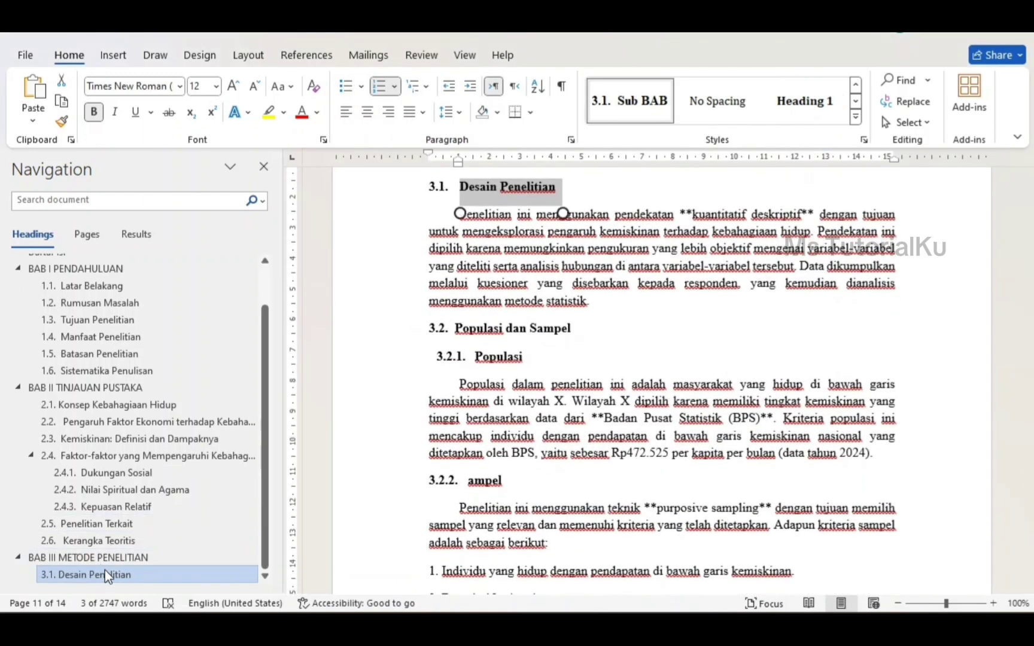
pyautogui.moveTo(574, 329); pyautogui.dragTo(456, 329)
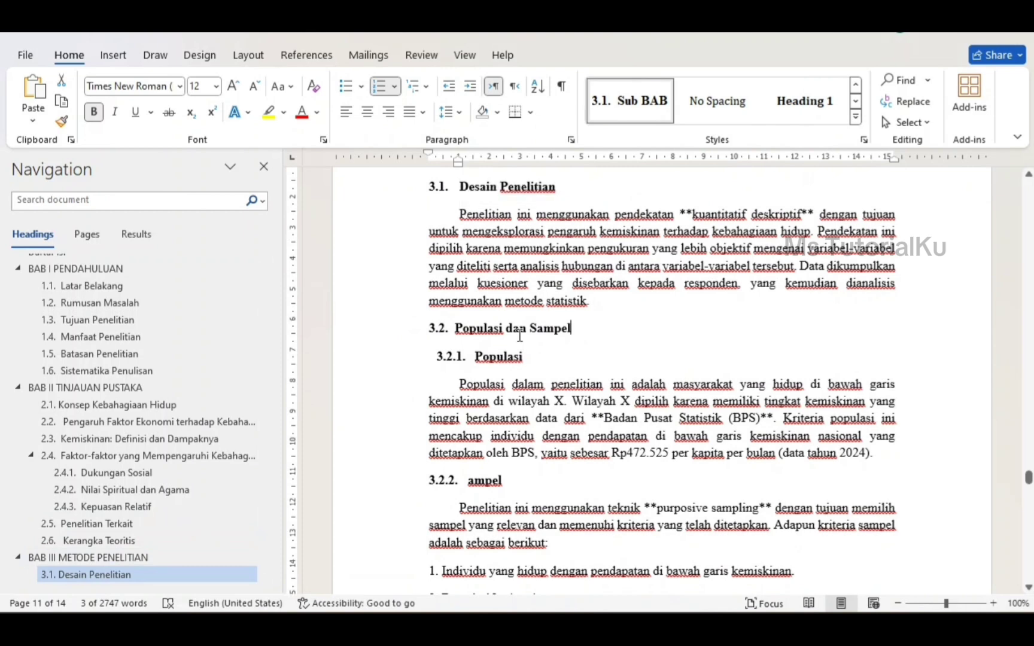
pyautogui.click(631, 106)
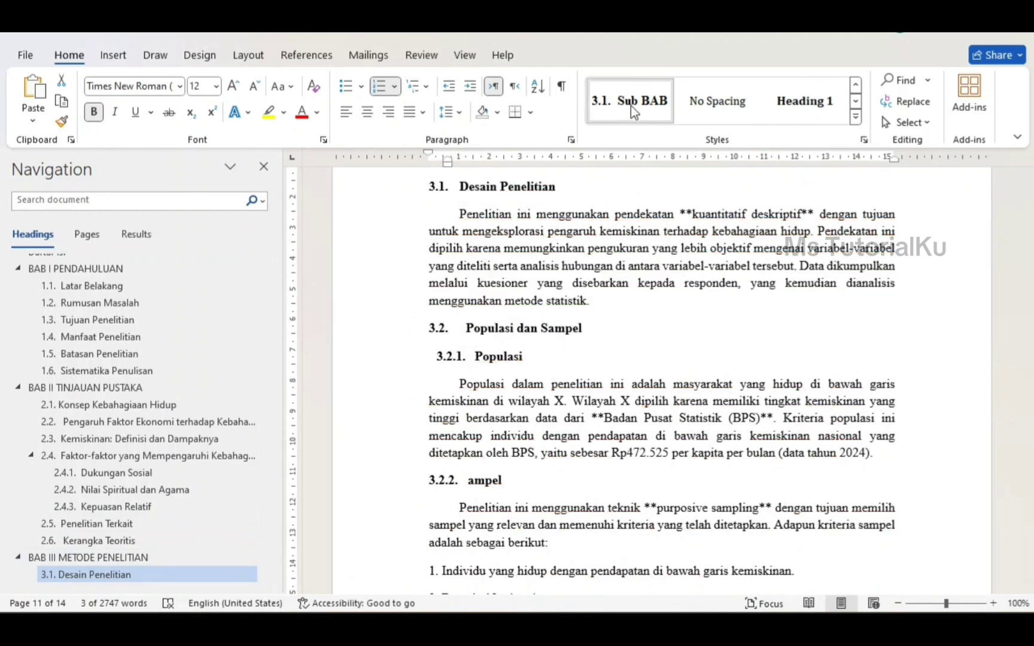
pyautogui.scroll(-2, 536, 257)
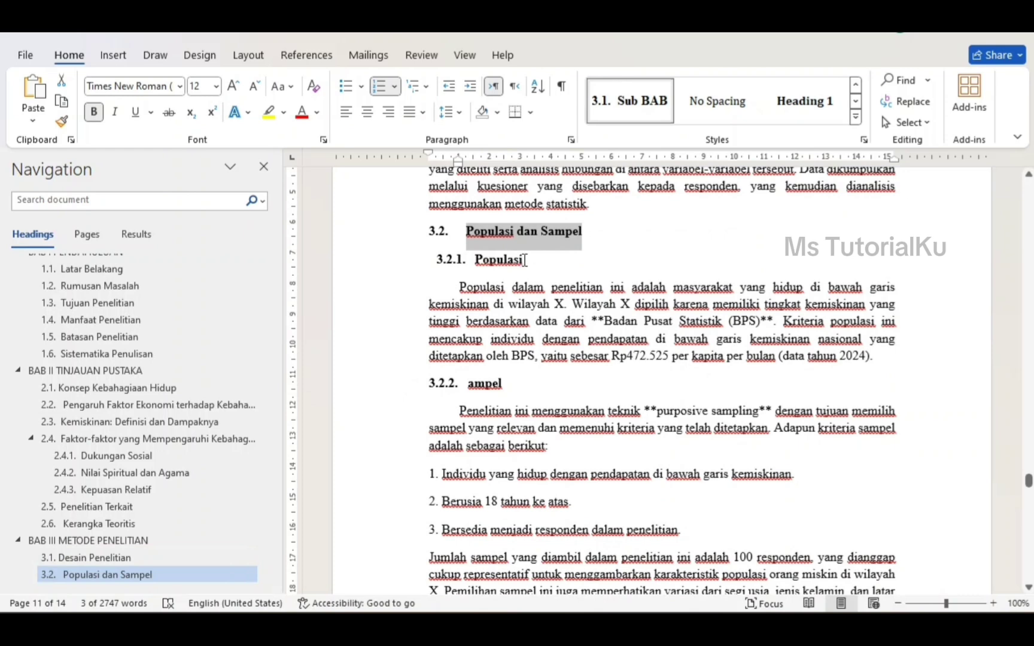
pyautogui.moveTo(526, 260); pyautogui.dragTo(474, 260)
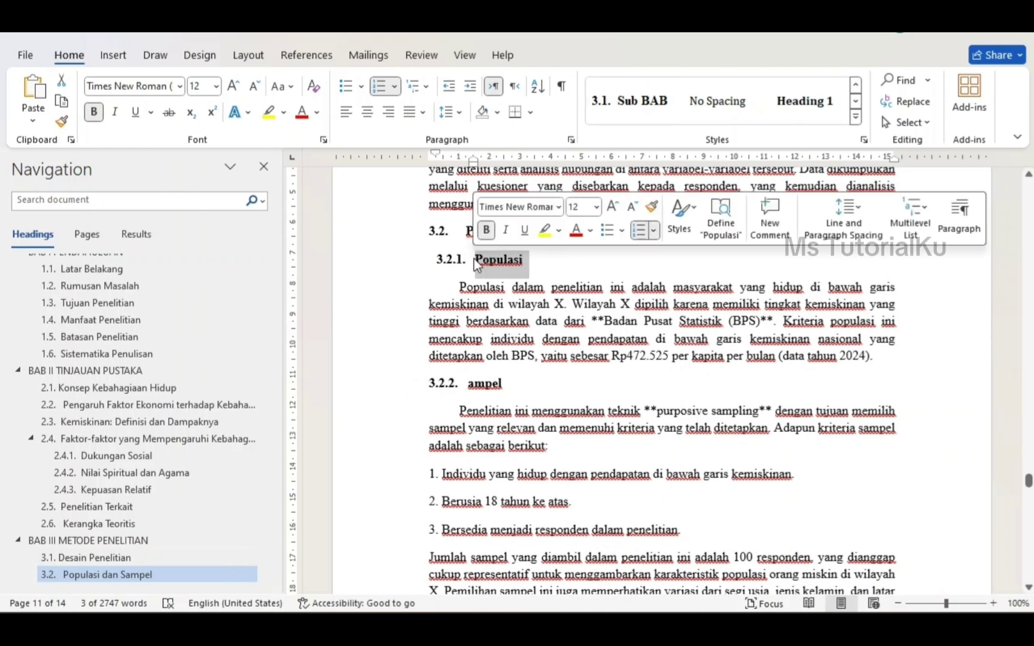
# Step: Create a Sub BAB 2 style based on Heading 3 with Automatic colour, bold, 1.5 spacing, applied to Populasi
pyautogui.click(856, 118)
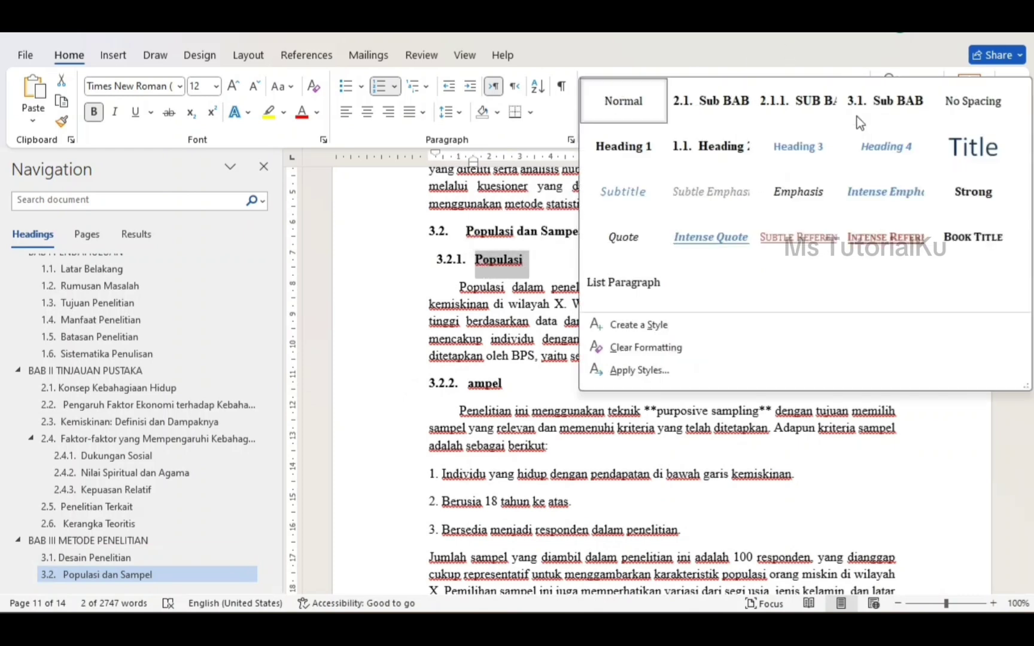
pyautogui.click(629, 326)
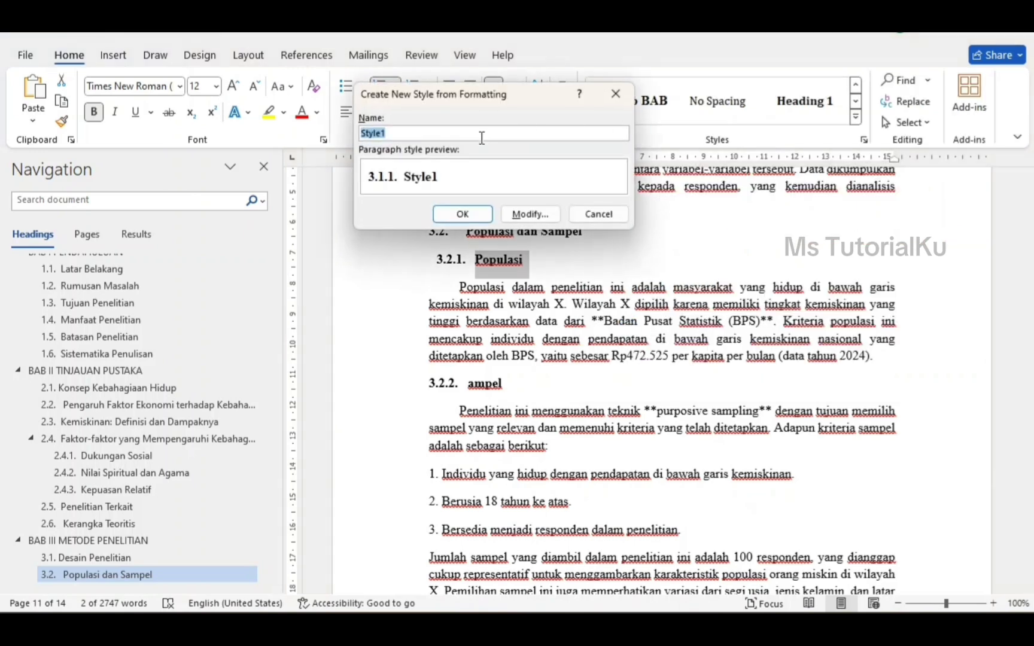
pyautogui.write('S')
pyautogui.write('ub BAB ')
pyautogui.write('2')
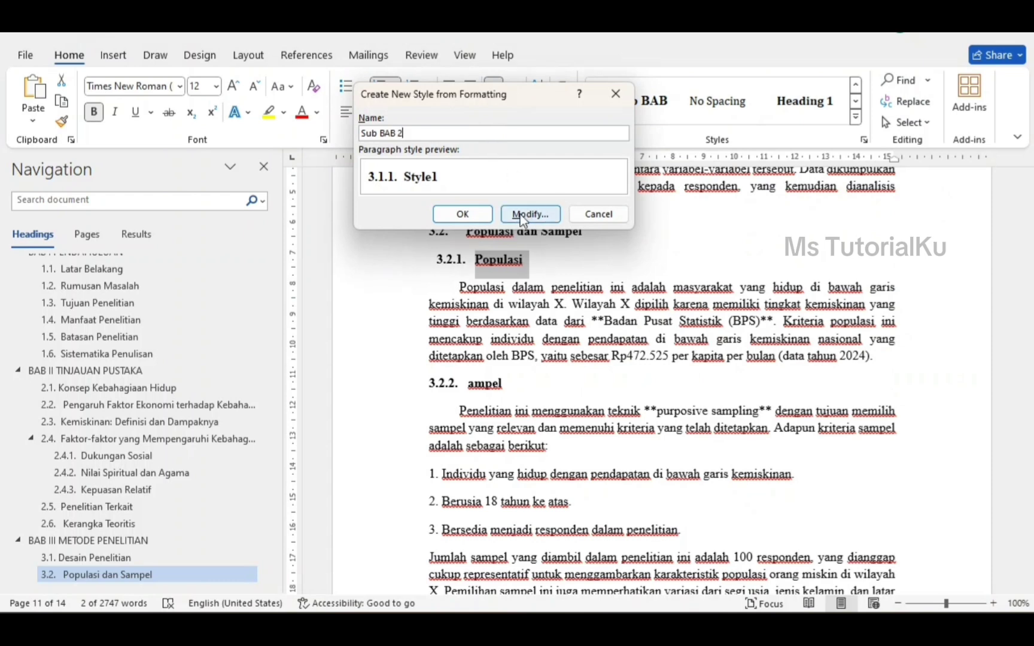
pyautogui.click(530, 214)
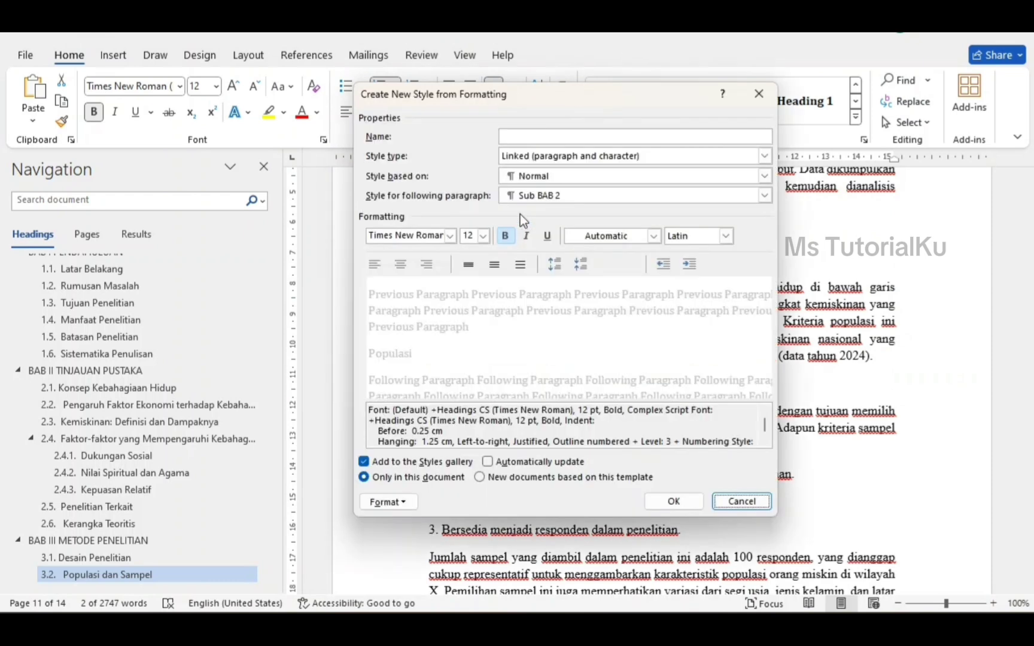
pyautogui.click(765, 176)
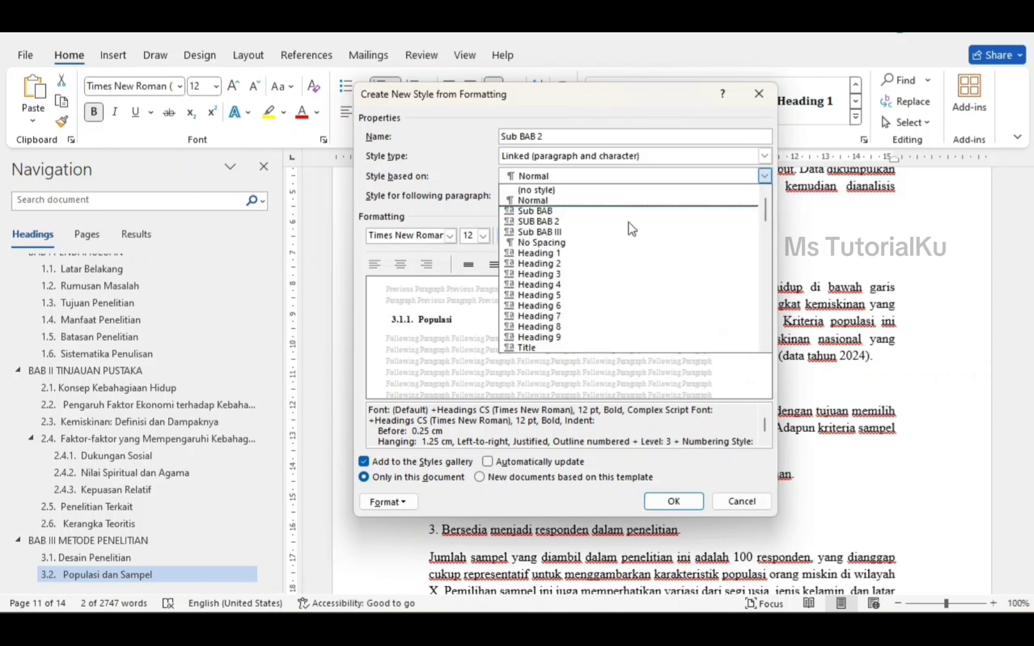
pyautogui.click(563, 277)
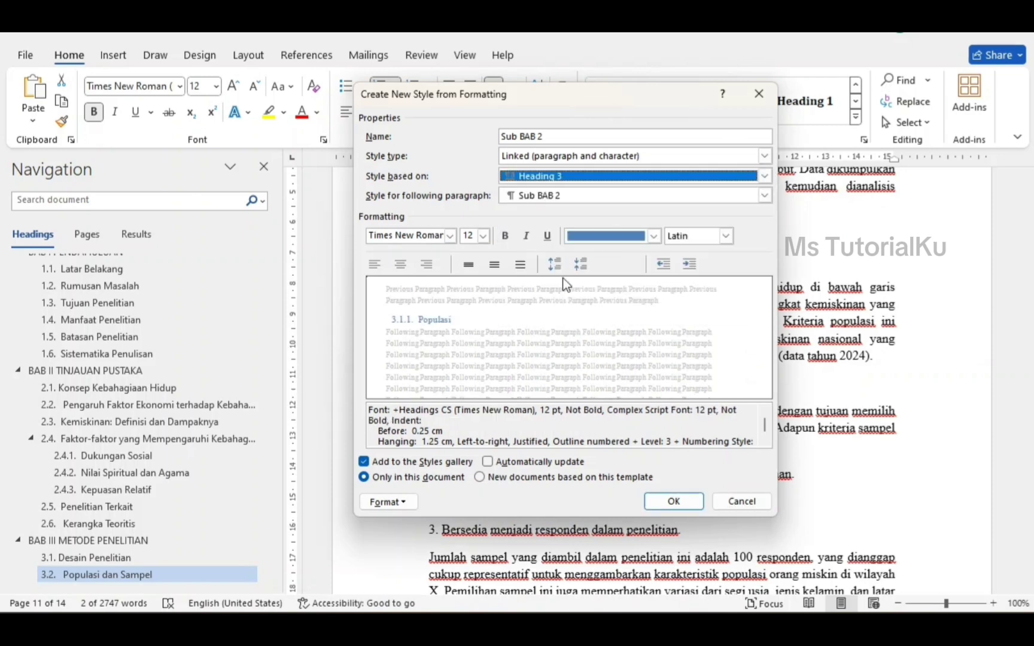
pyautogui.click(654, 236)
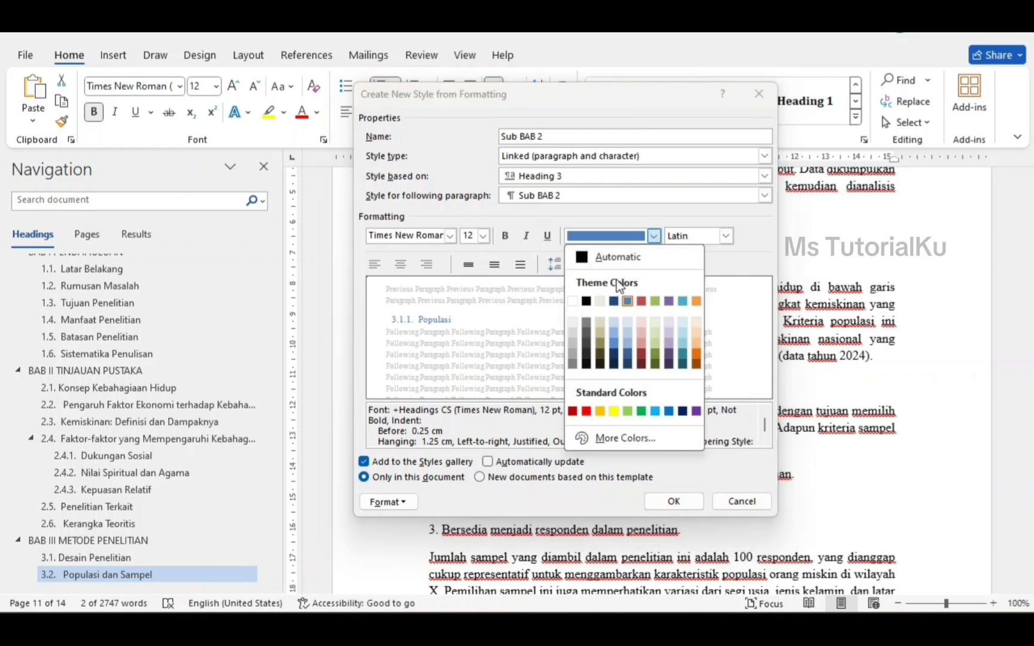
pyautogui.click(584, 263)
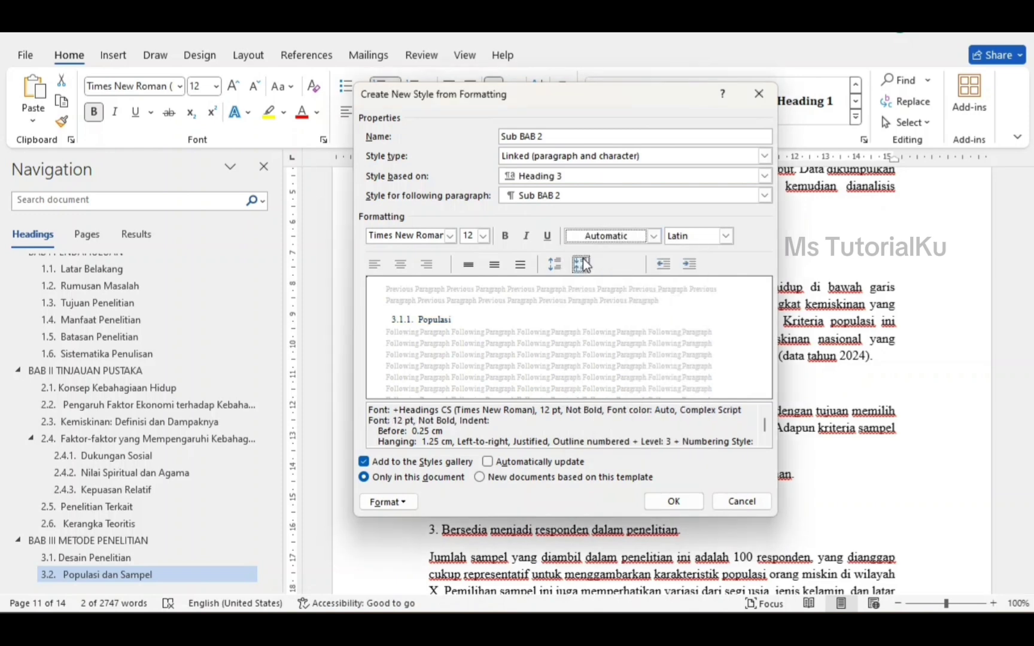
pyautogui.click(506, 237)
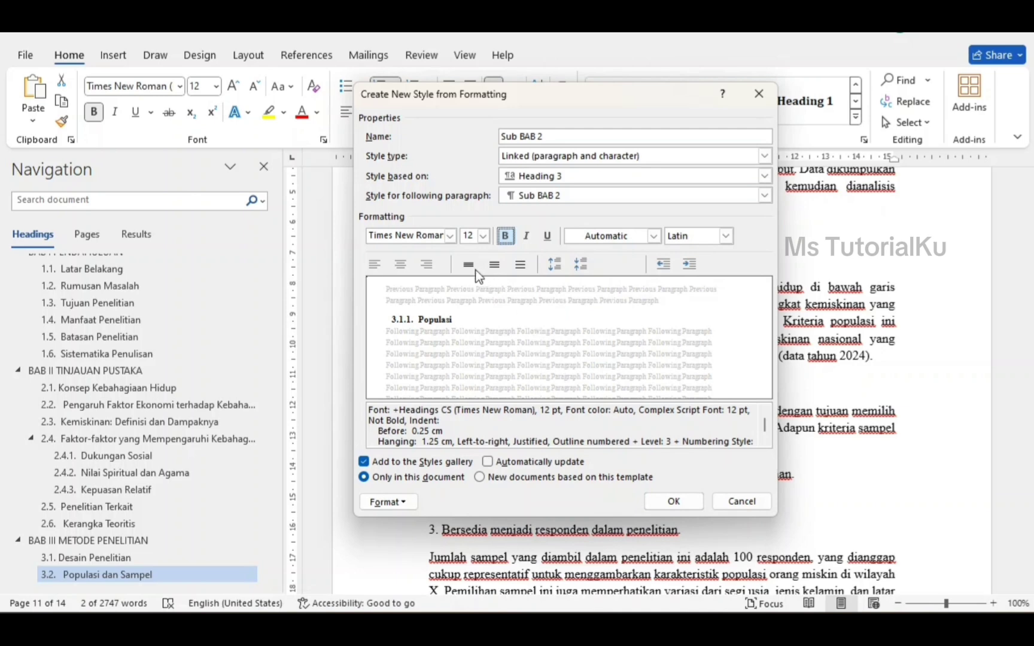
pyautogui.click(494, 265)
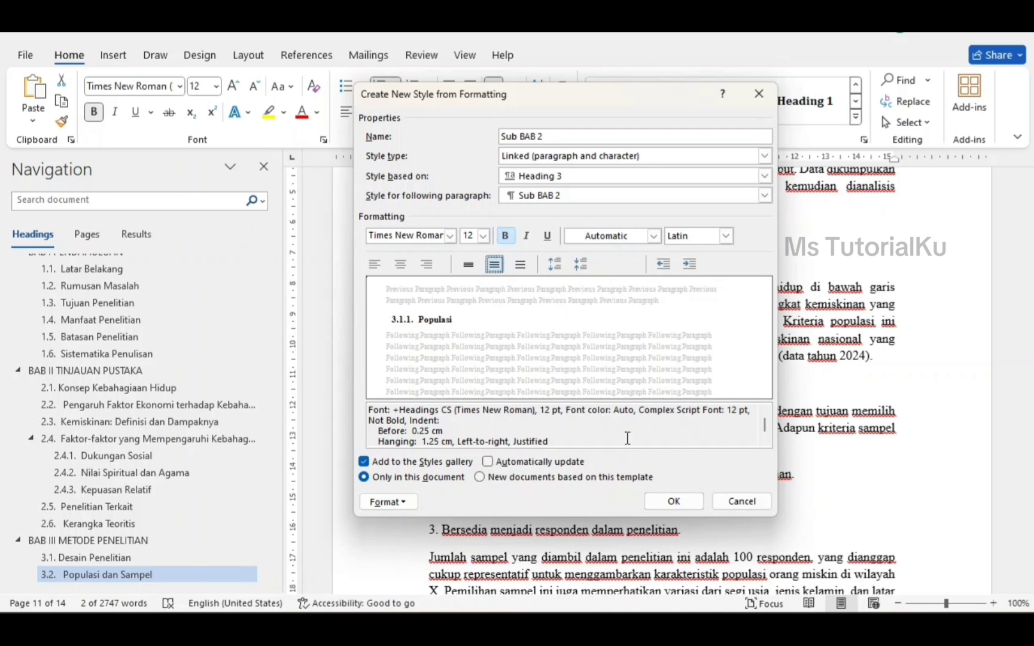
pyautogui.click(659, 499)
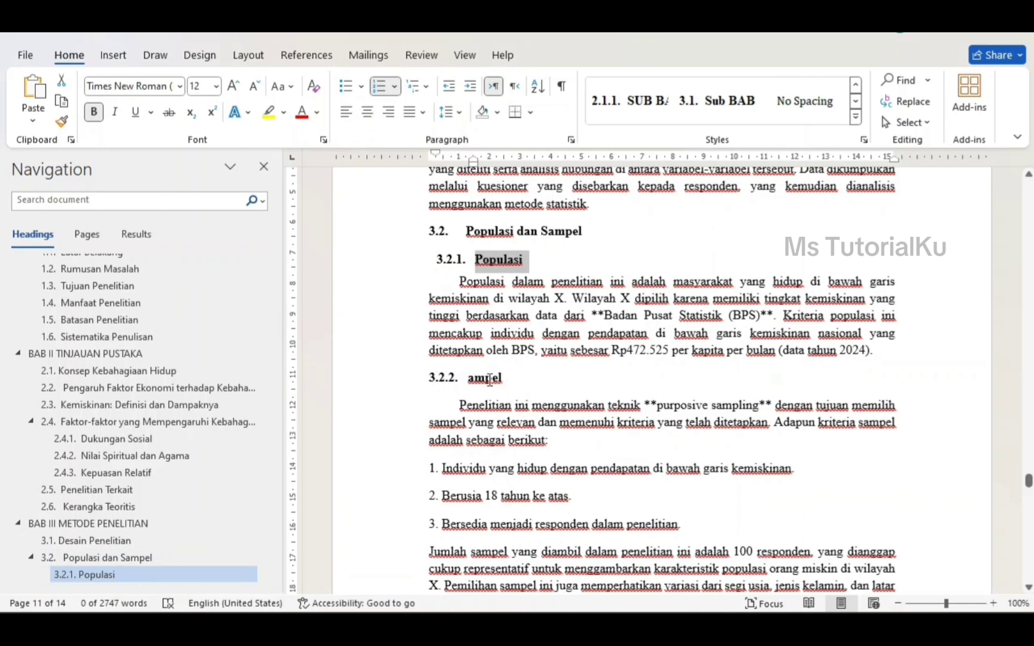
# Step: Correct 'ampel' to Sampel and give it the 3.1.1 Sub BAB style, numbering it 3.2.2
pyautogui.click(471, 378)
pyautogui.write('S')
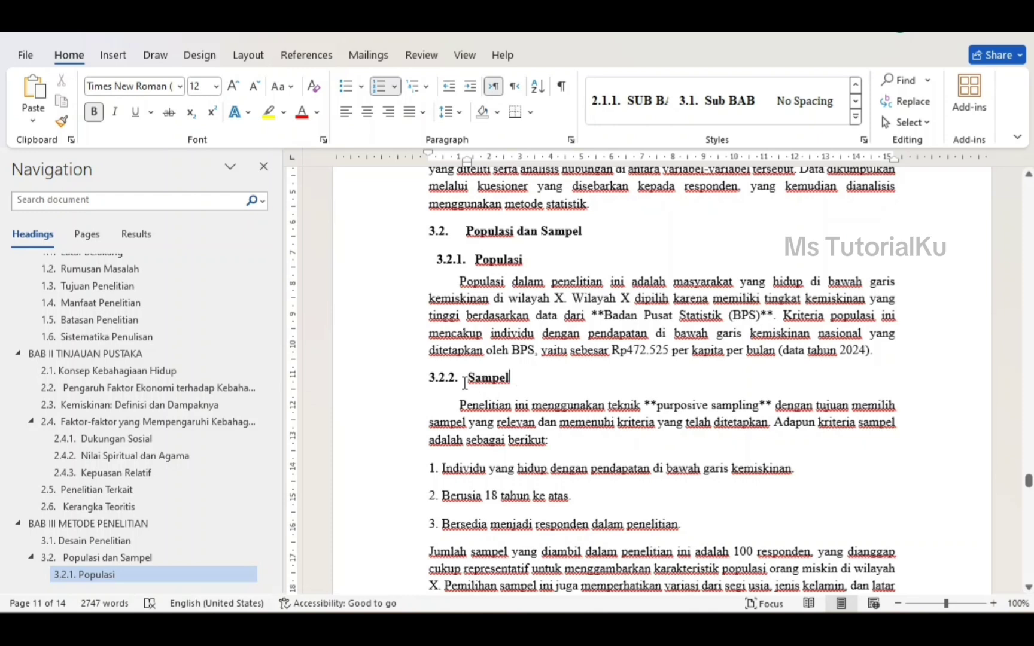
pyautogui.doubleClick(465, 379)
pyautogui.click(625, 105)
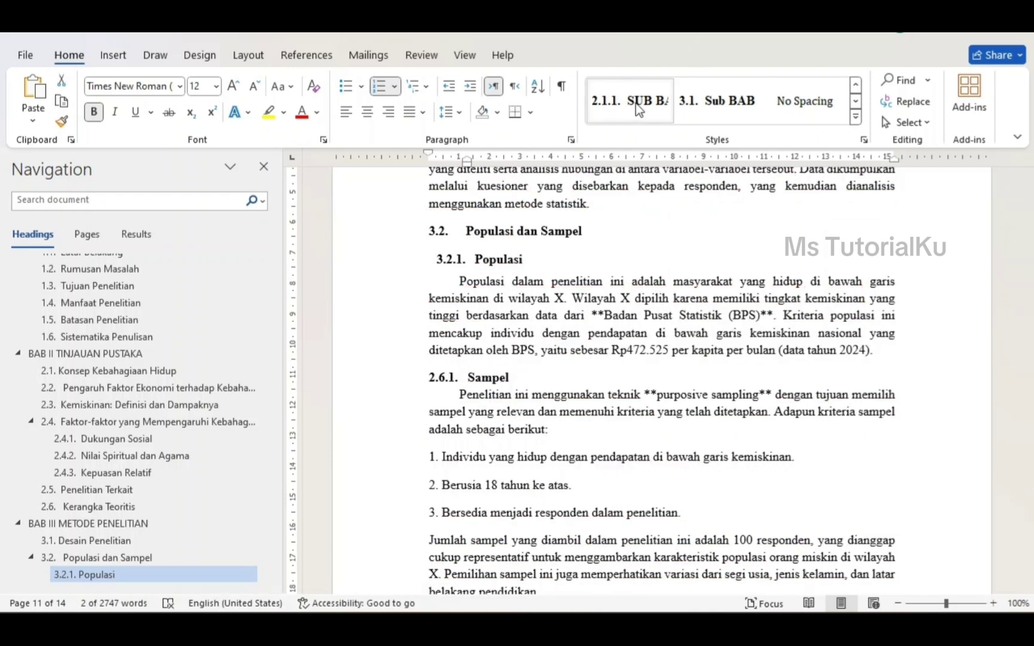
pyautogui.hotkey('ctrl', 'z')
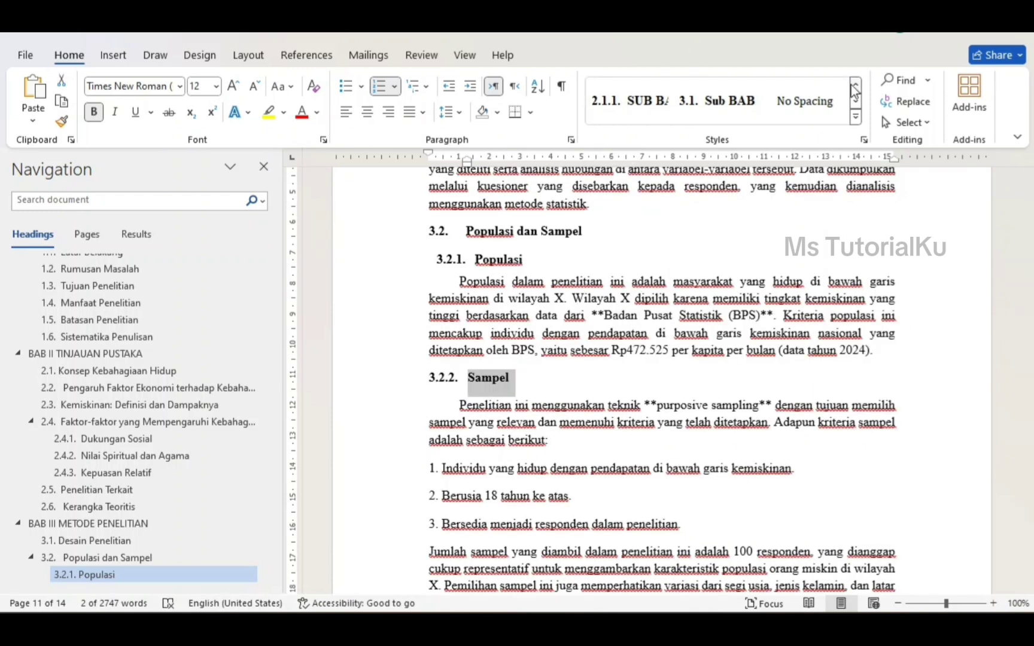
pyautogui.click(855, 88)
pyautogui.click(796, 110)
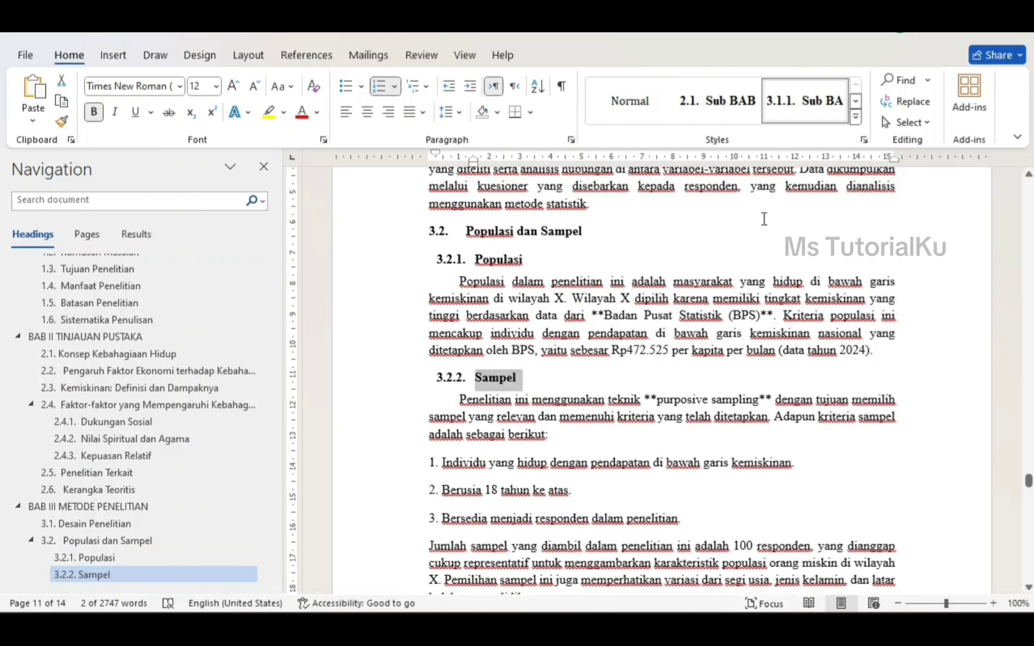
pyautogui.scroll(-1, 764, 219)
pyautogui.scroll(-2, 765, 220)
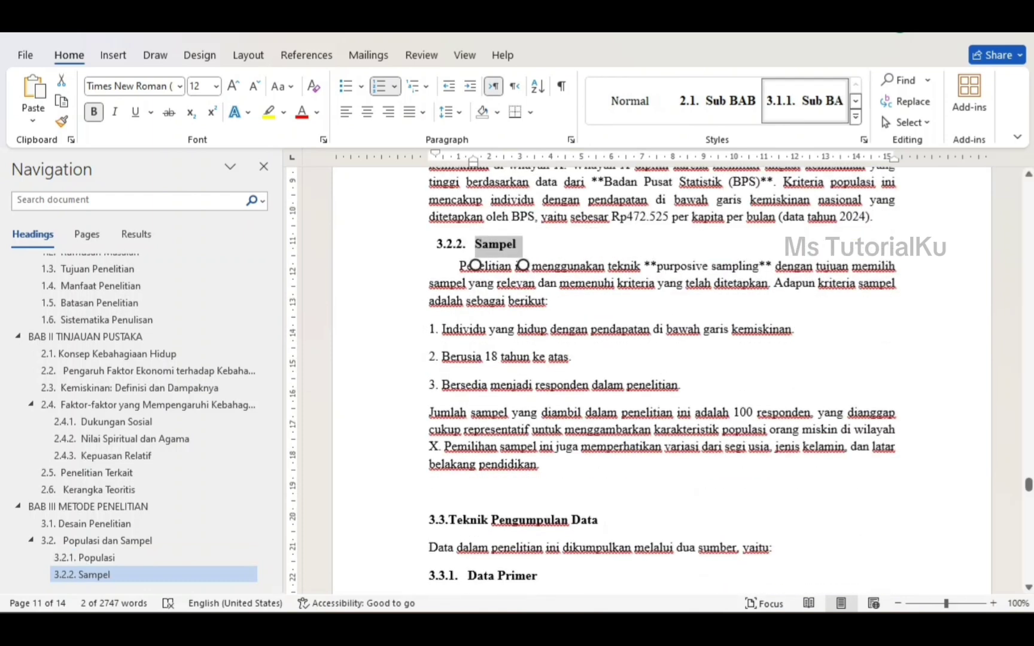
pyautogui.scroll(-2, 522, 265)
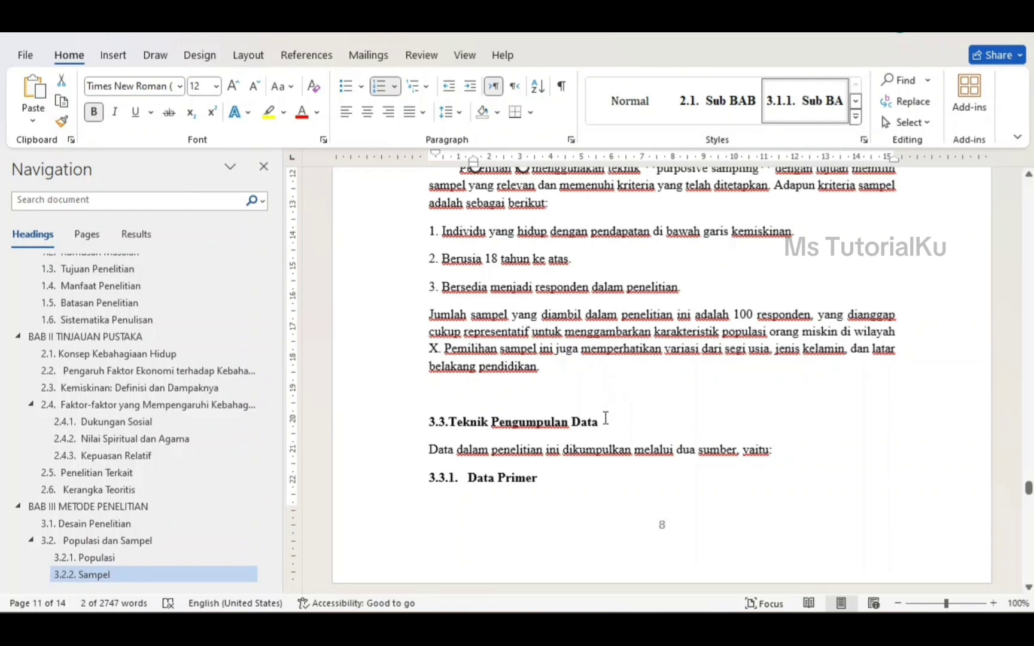
pyautogui.moveTo(604, 419); pyautogui.dragTo(448, 422)
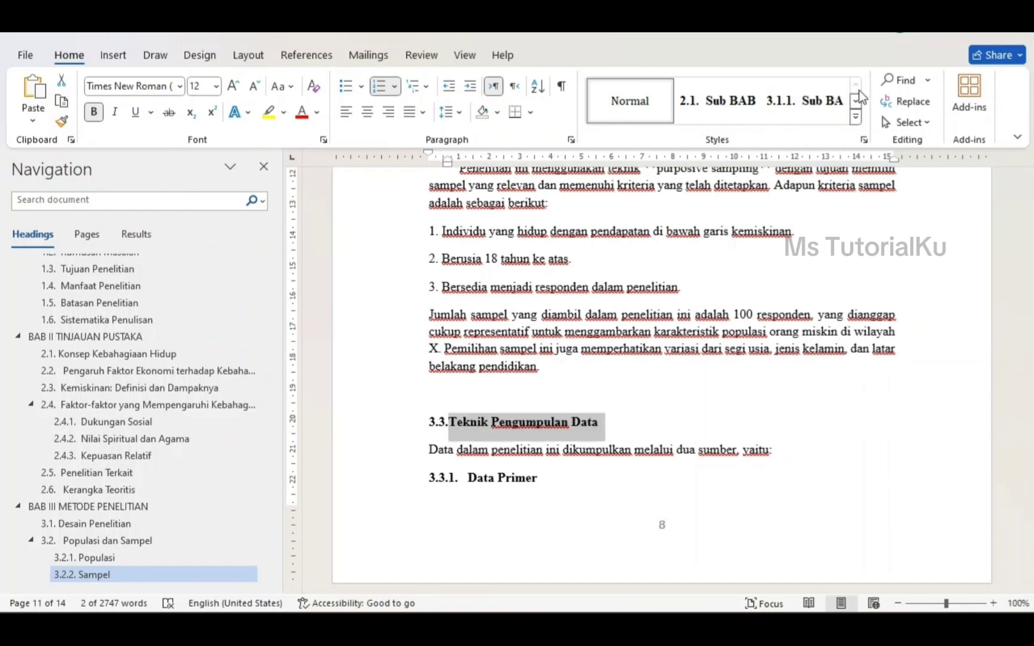
# Step: Number Teknik Pengumpulan Data as 3.3, with Data Primer 3.3.1 and Data Sekunder 3.3.2
pyautogui.click(855, 101)
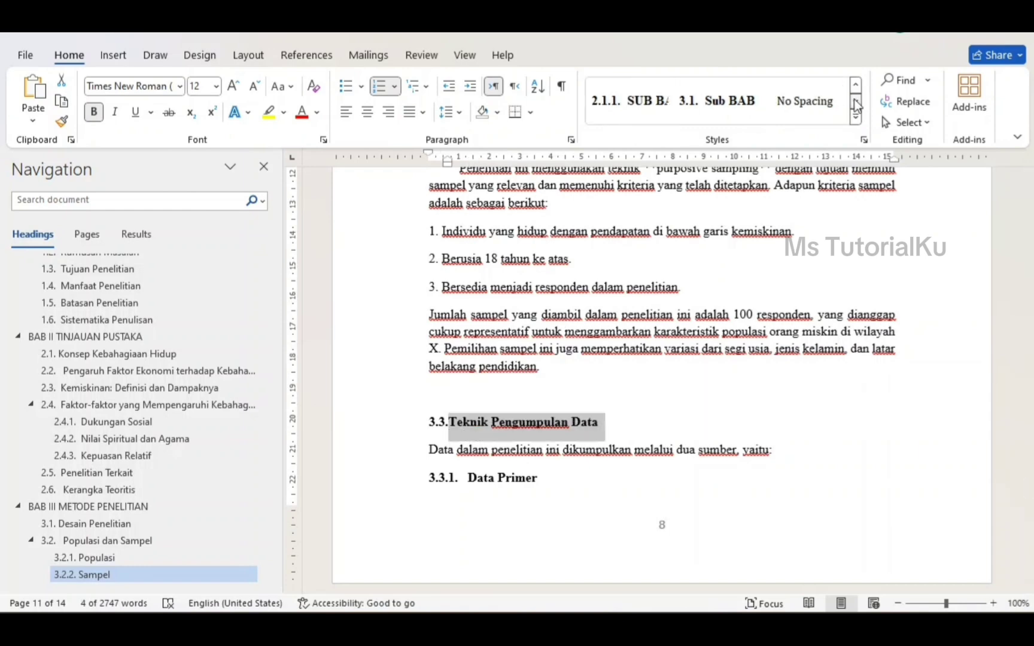
pyautogui.click(699, 114)
pyautogui.scroll(-3, 583, 338)
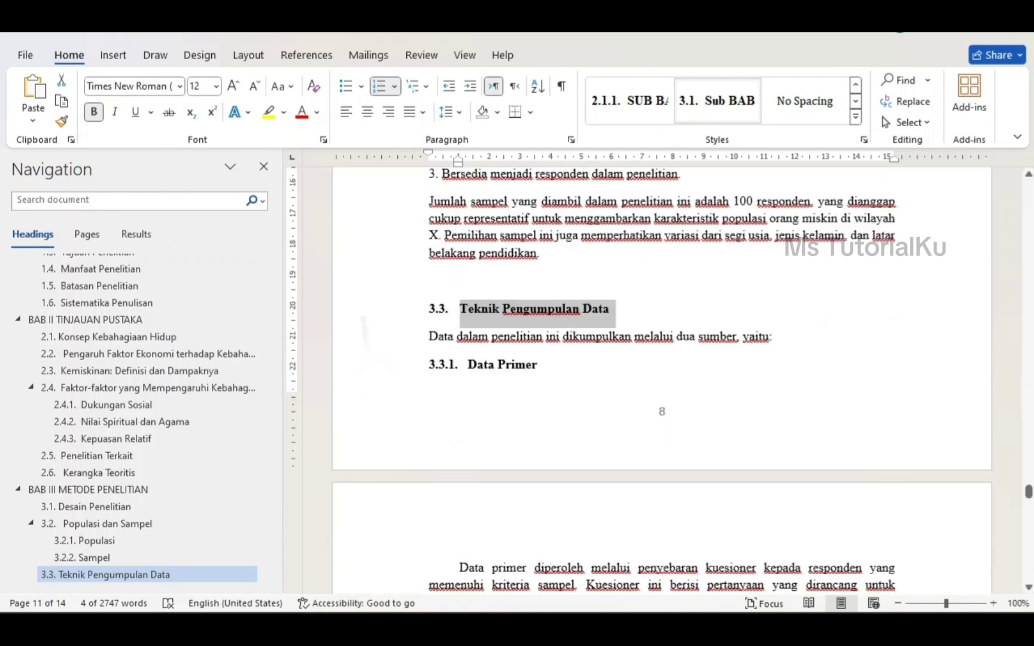
pyautogui.moveTo(540, 369); pyautogui.dragTo(419, 369)
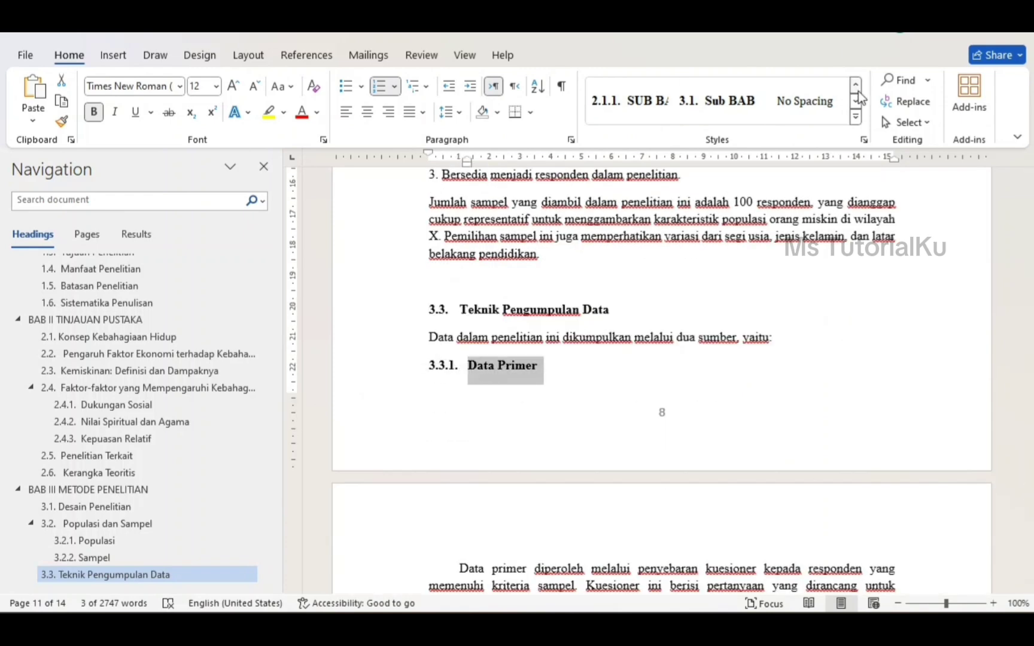
pyautogui.click(857, 88)
pyautogui.click(808, 102)
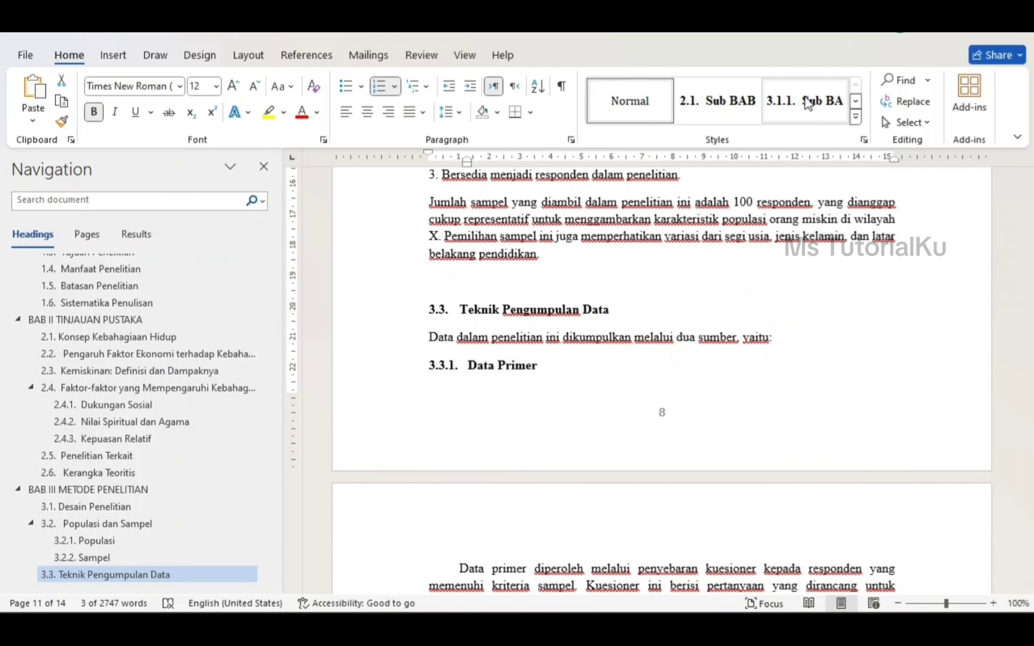
pyautogui.scroll(-5, 662, 383)
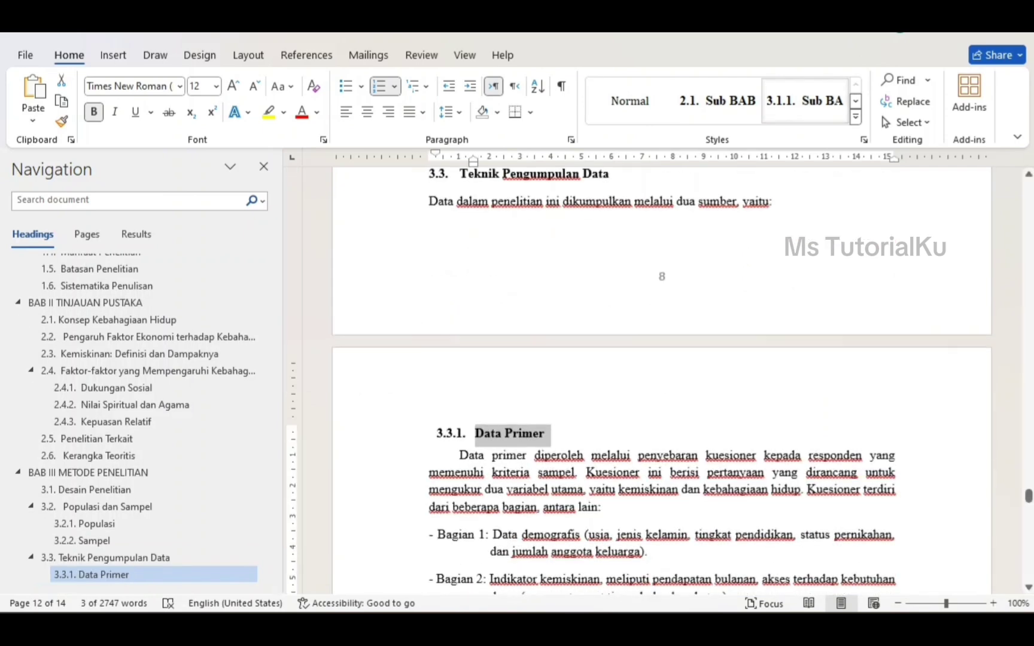
pyautogui.scroll(-2, 648, 245)
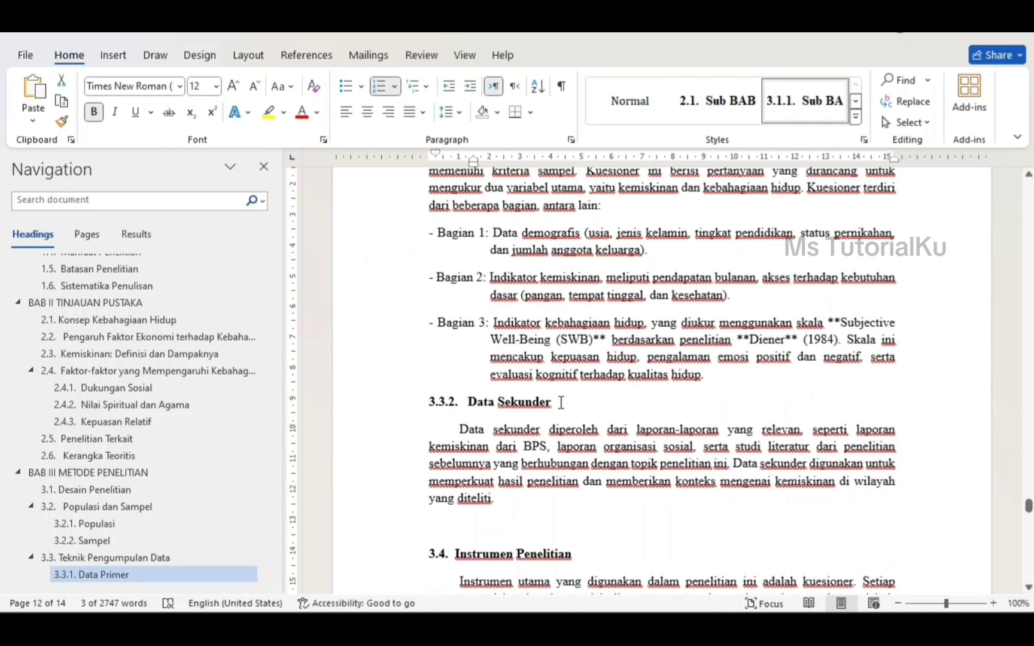
pyautogui.moveTo(562, 402); pyautogui.dragTo(468, 403)
pyautogui.click(806, 102)
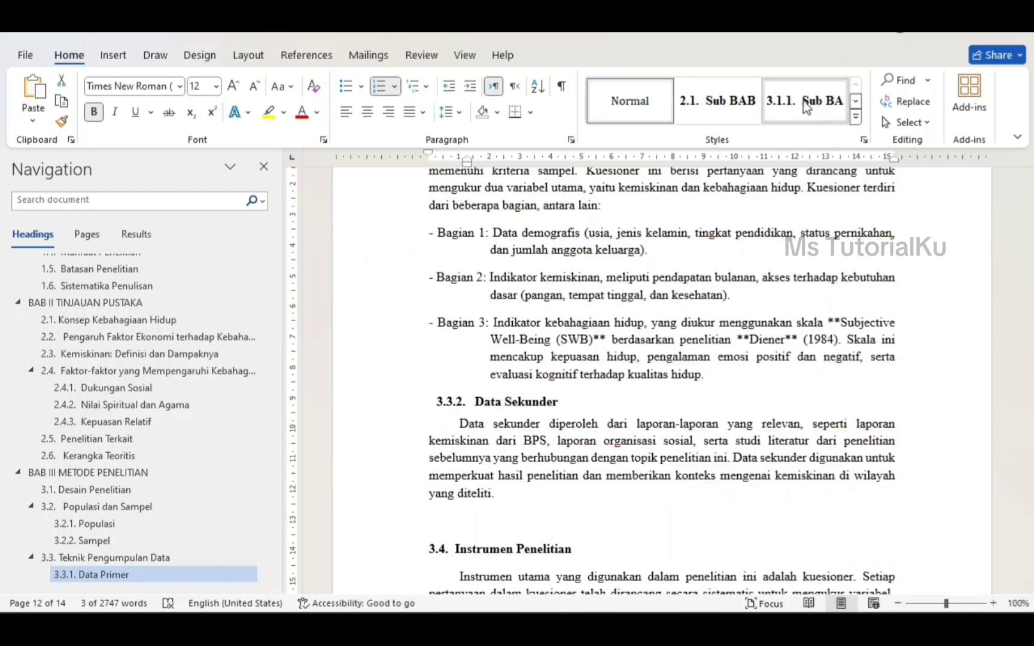
# Step: Make Instrumen Penelitian the numbered 3.4 subheading
pyautogui.scroll(-2, 662, 383)
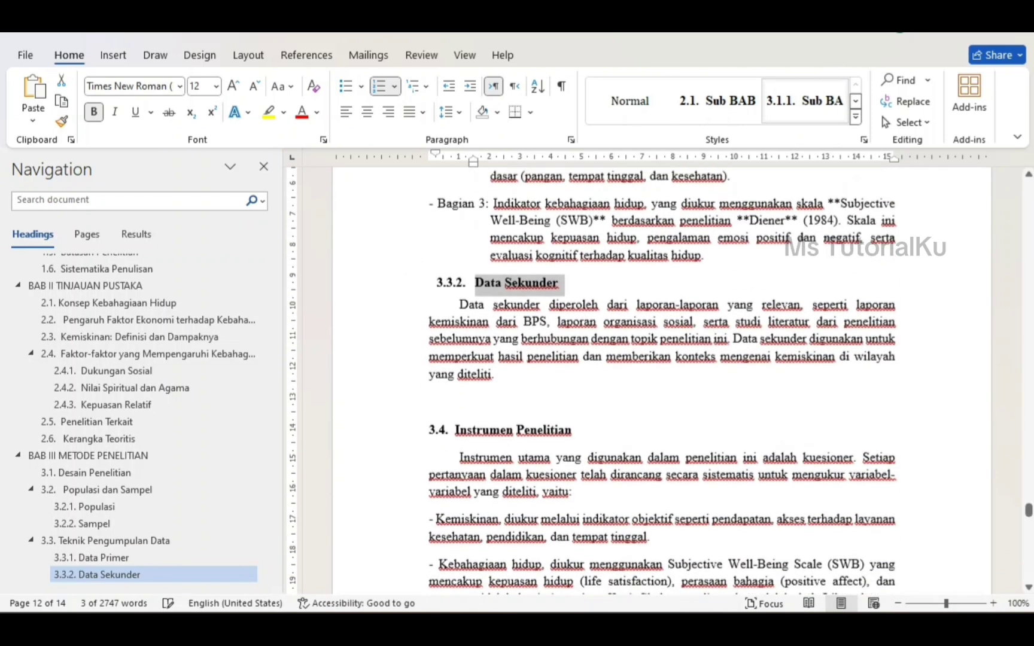
pyautogui.moveTo(578, 436); pyautogui.dragTo(455, 435)
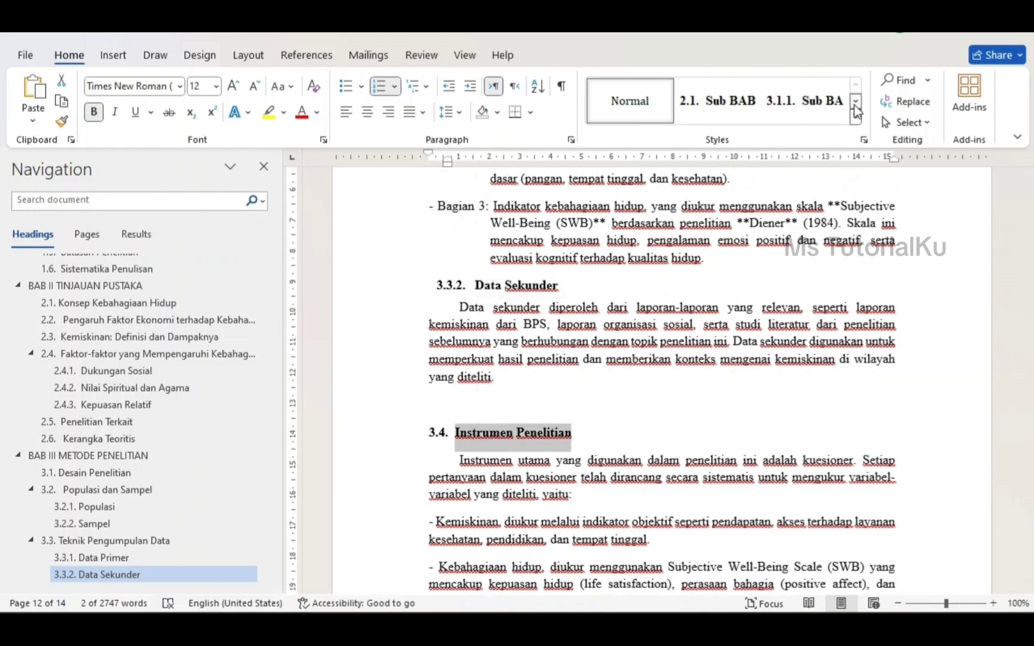
pyautogui.click(856, 101)
pyautogui.click(713, 107)
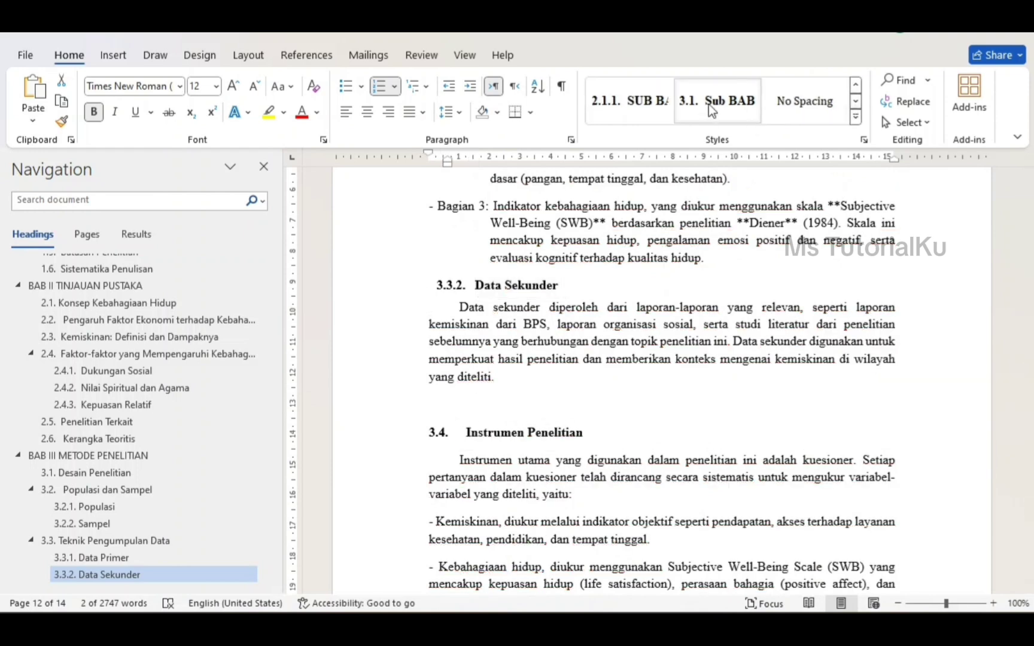
pyautogui.scroll(-1, 658, 377)
pyautogui.scroll(-2, 658, 377)
pyautogui.scroll(-1, 659, 377)
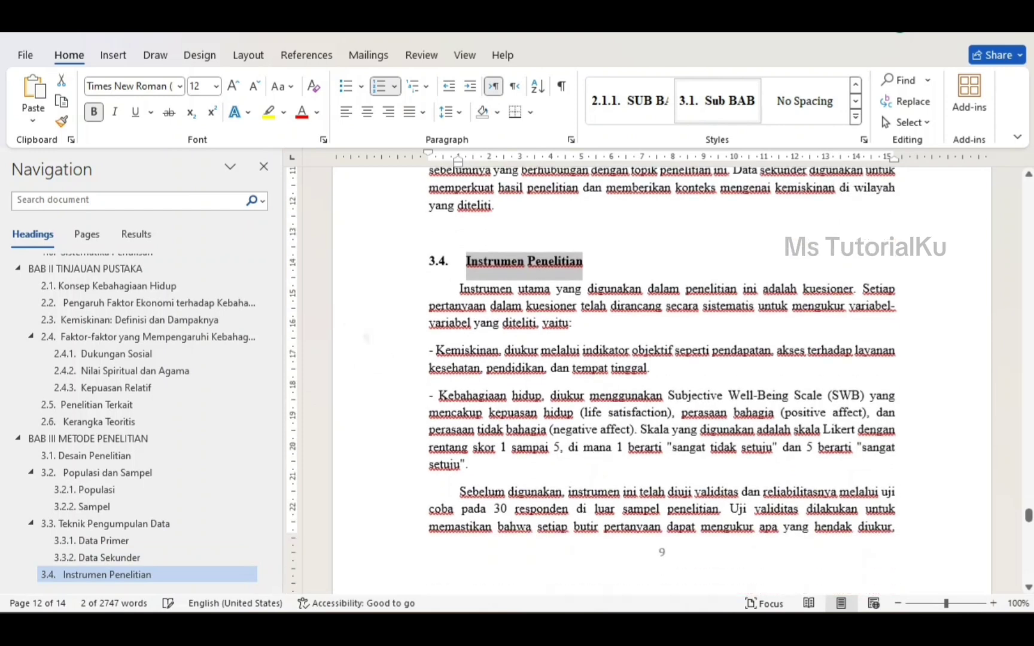
pyautogui.scroll(-1, 658, 377)
pyautogui.scroll(-1, 658, 377)
pyautogui.scroll(-1, 659, 377)
pyautogui.scroll(-2, 583, 252)
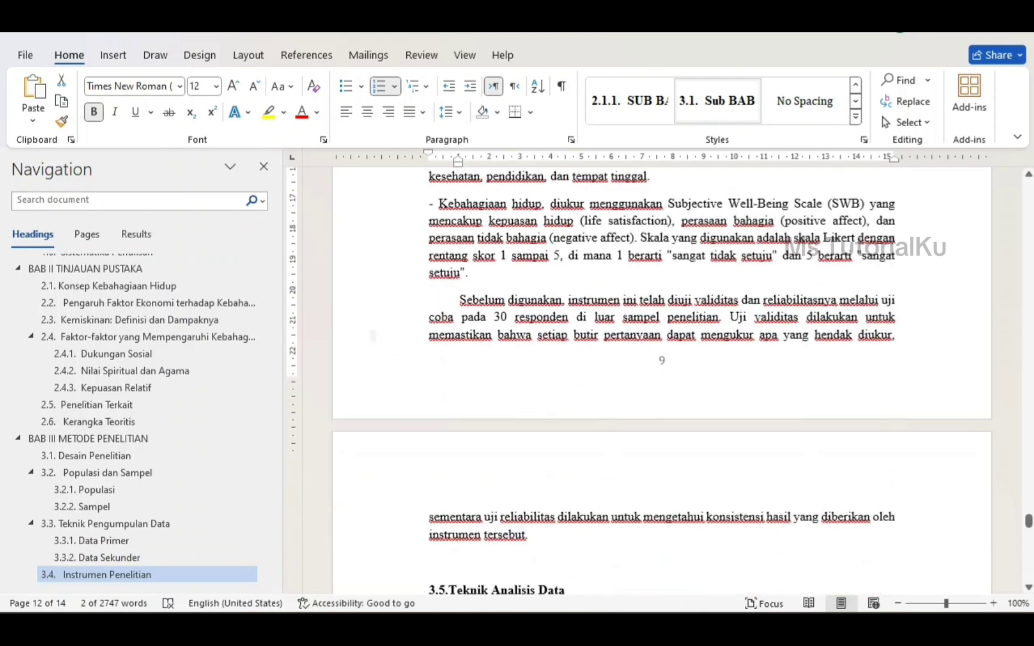
pyautogui.scroll(-4, 583, 252)
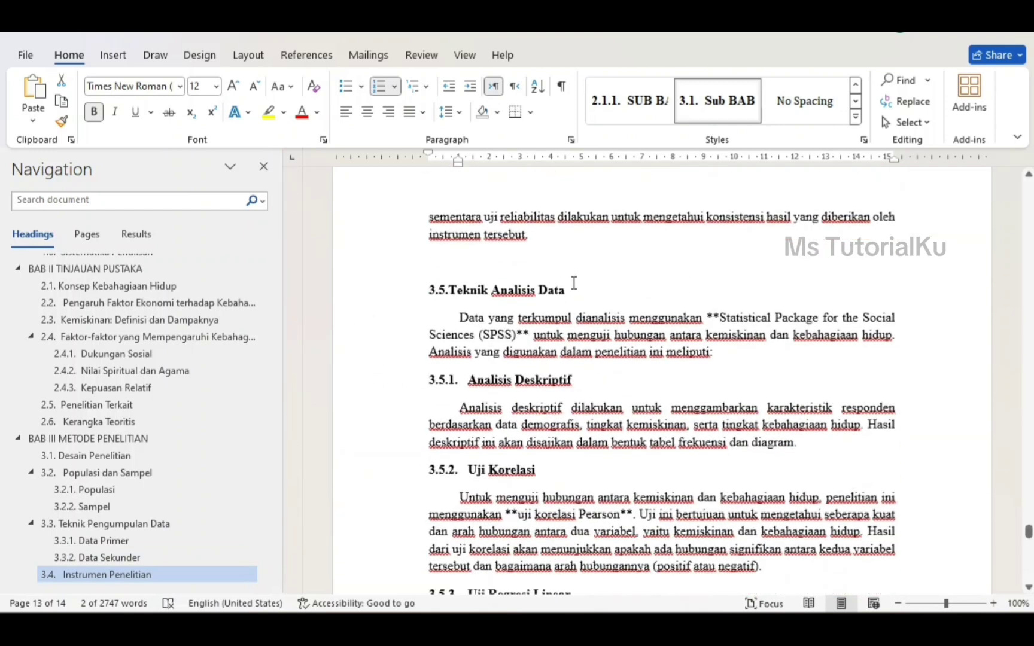
# Step: Number Teknik Analisis Data as 3.5, with Analisis Deskriptif, Uji Korelasi, Uji Regresi Linear as 3.5.1–3.5.3
pyautogui.moveTo(571, 290); pyautogui.dragTo(448, 289)
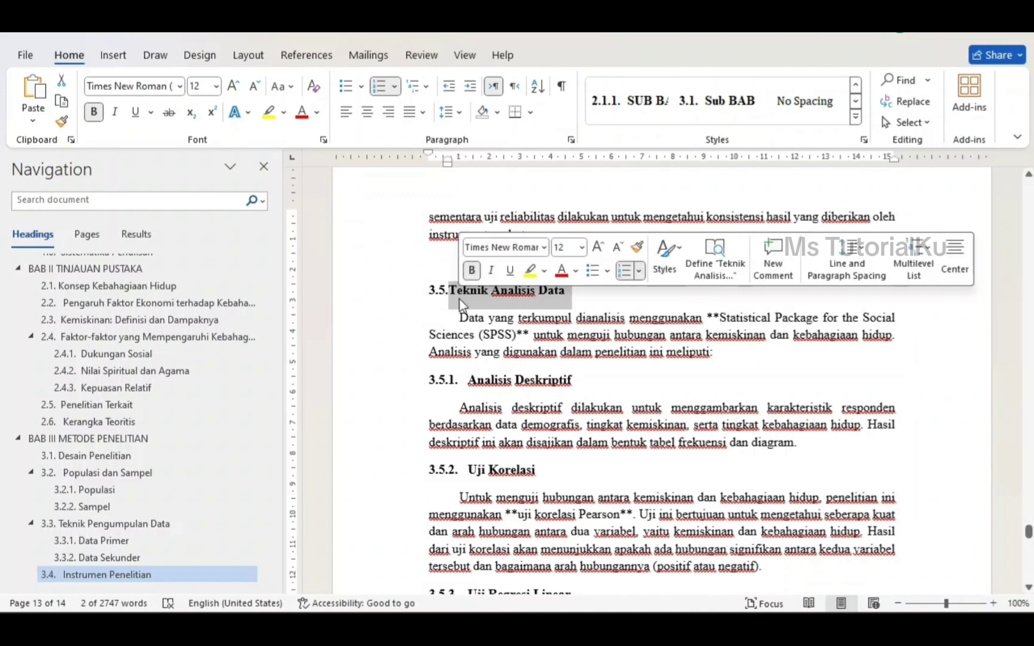
pyautogui.click(708, 109)
pyautogui.scroll(-2, 658, 377)
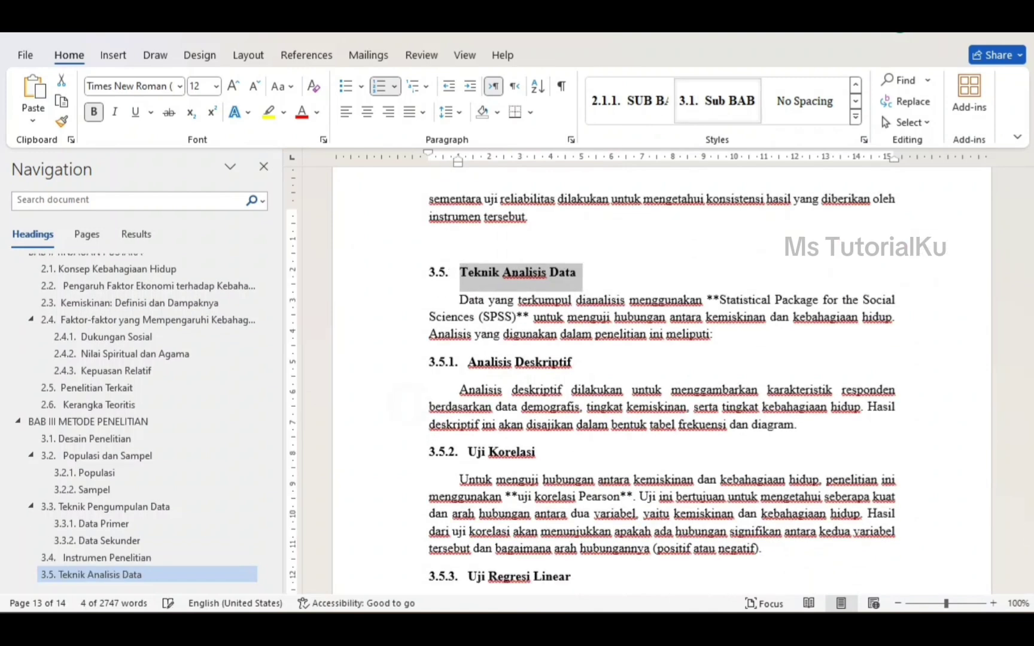
pyautogui.scroll(-1, 598, 221)
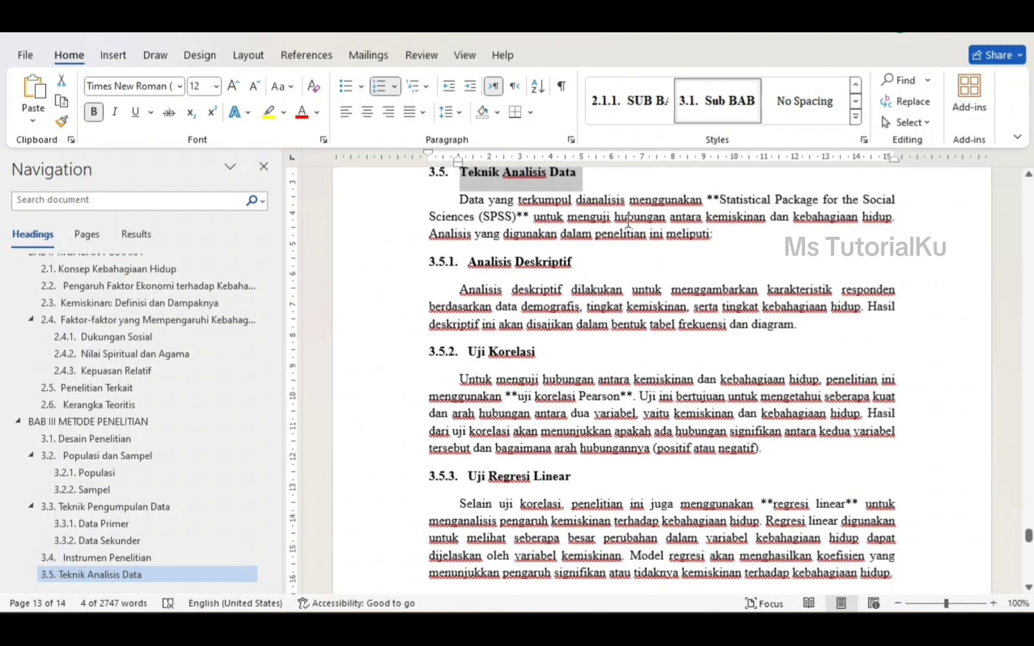
pyautogui.moveTo(576, 264); pyautogui.dragTo(468, 263)
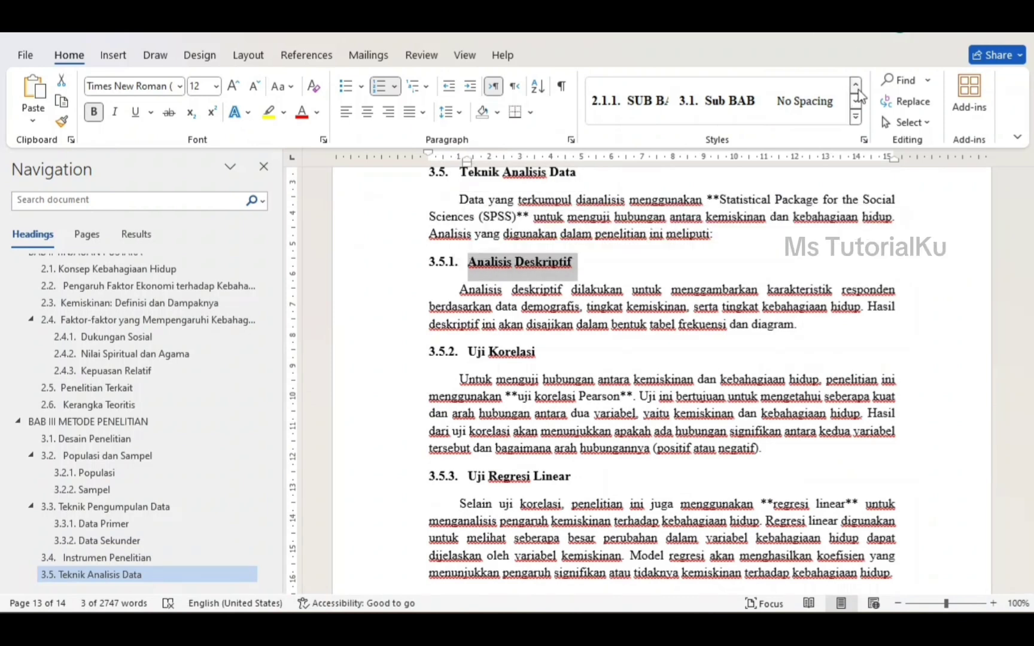
pyautogui.click(805, 101)
pyautogui.moveTo(538, 347); pyautogui.dragTo(468, 348)
pyautogui.click(805, 101)
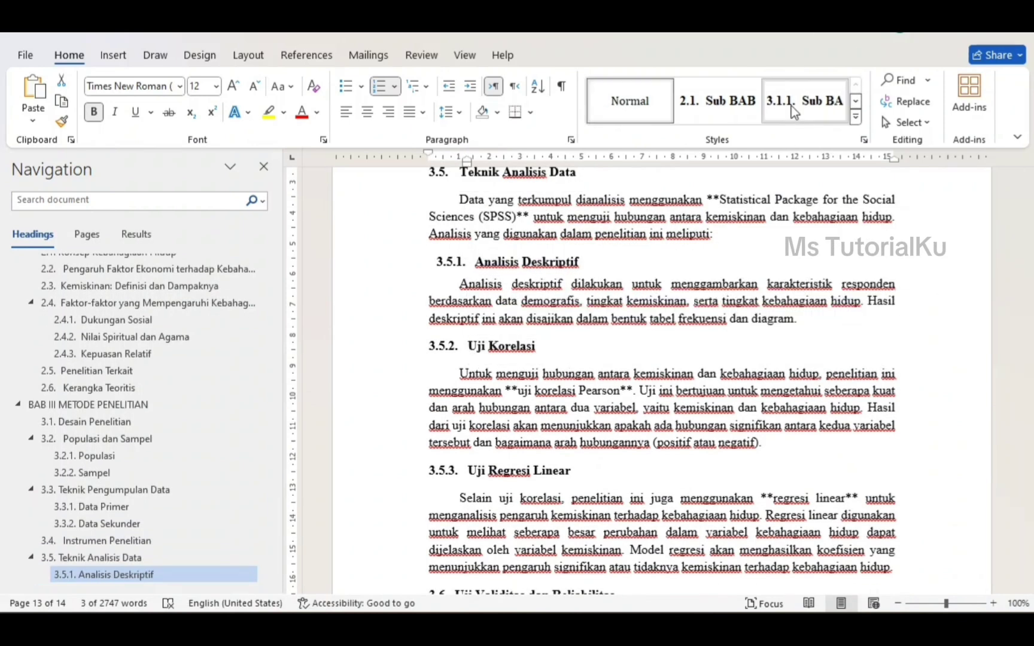
pyautogui.moveTo(576, 459); pyautogui.dragTo(468, 459)
pyautogui.click(805, 100)
# Step: Number Uji Validitas dan Reliabilitas as 3.6, with Uji Validitas 3.6.1 and Uji Reliabilitas 3.6.2
pyautogui.scroll(-5, 659, 359)
pyautogui.moveTo(615, 336); pyautogui.dragTo(455, 336)
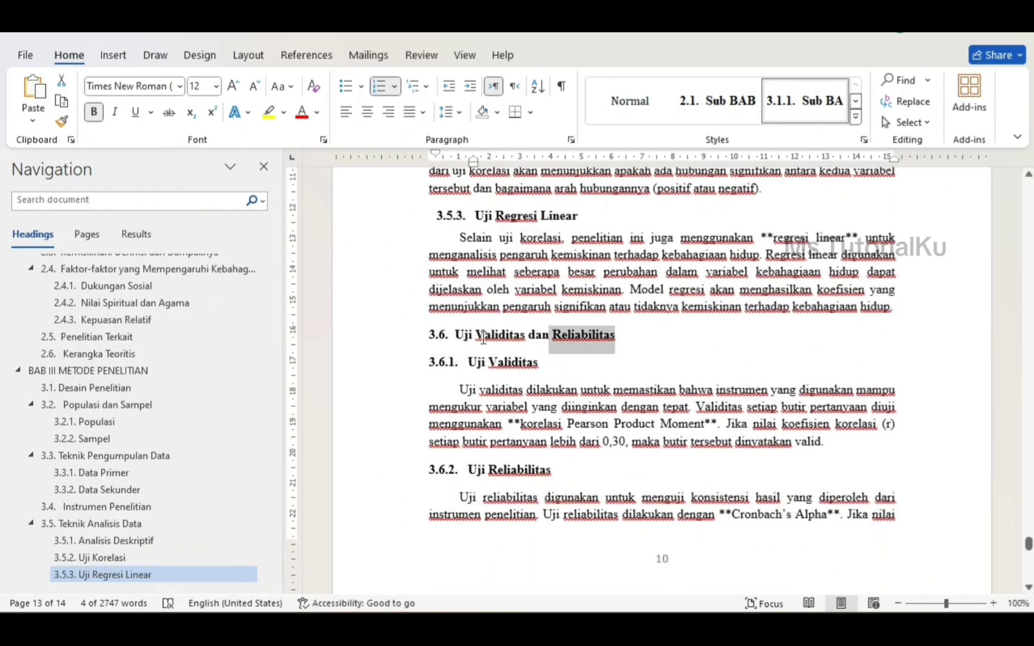
pyautogui.click(856, 101)
pyautogui.click(718, 101)
pyautogui.moveTo(543, 363); pyautogui.dragTo(468, 363)
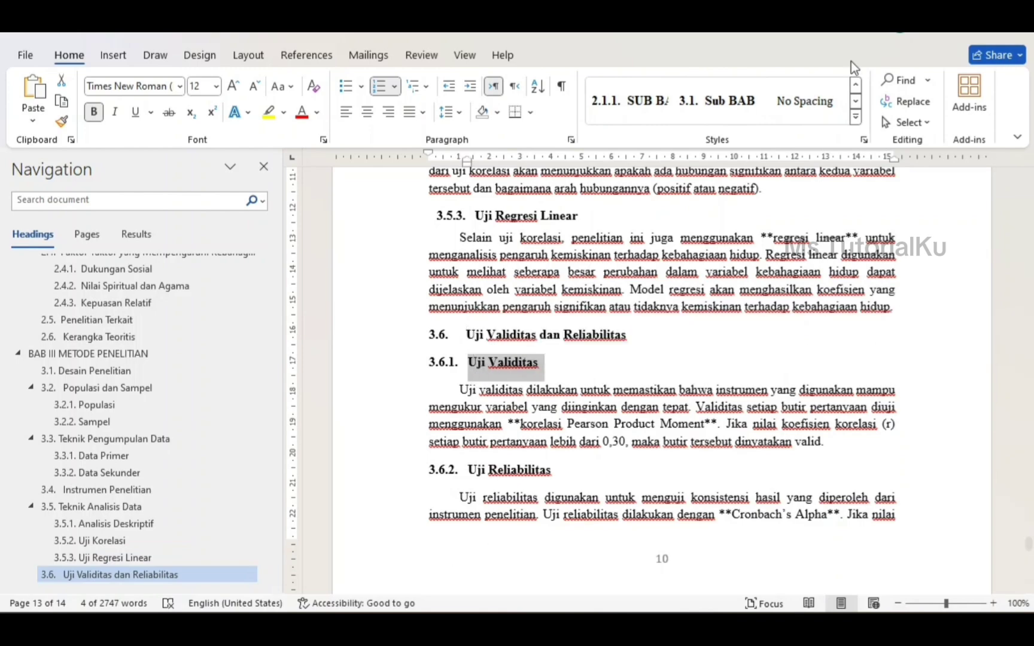
pyautogui.click(856, 84)
pyautogui.click(805, 101)
pyautogui.scroll(-2, 552, 419)
pyautogui.moveTo(551, 398); pyautogui.dragTo(468, 398)
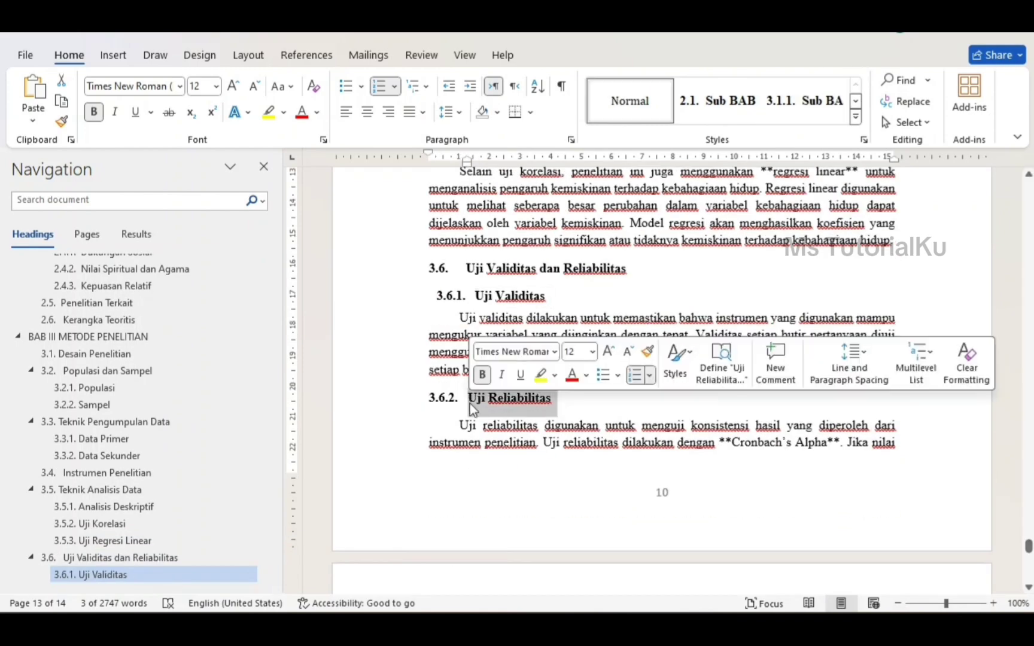
pyautogui.click(805, 101)
# Step: Make Prosedur Penelitian subheading 3.7 and Etika Penelitian subheading 3.8
pyautogui.scroll(-5, 586, 358)
pyautogui.click(856, 100)
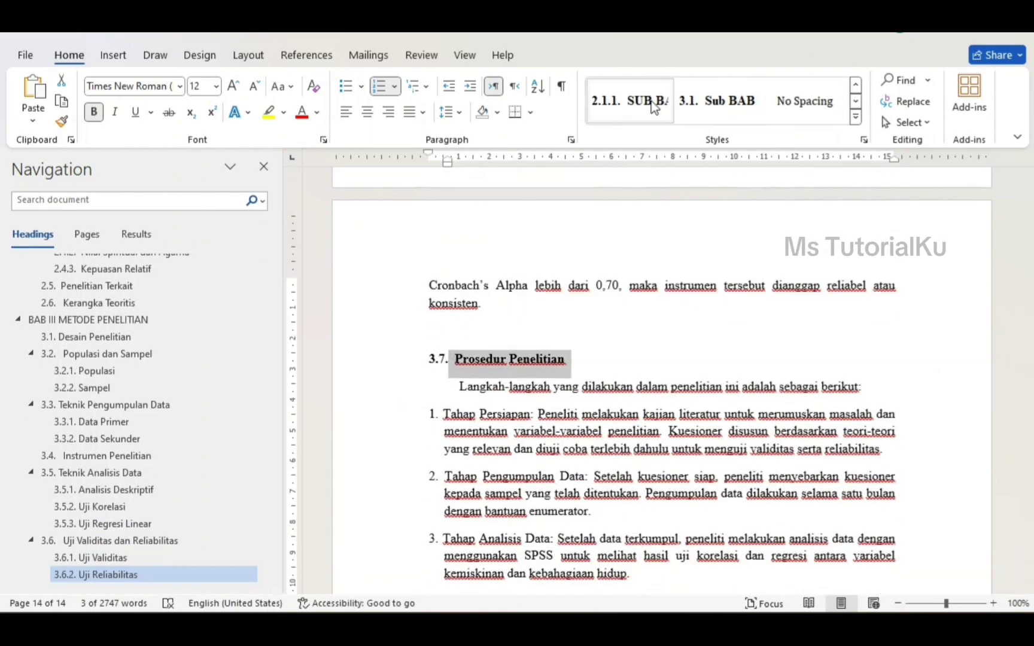
pyautogui.click(717, 101)
pyautogui.scroll(-4, 599, 390)
pyautogui.scroll(-2, 599, 389)
pyautogui.moveTo(543, 330); pyautogui.dragTo(455, 330)
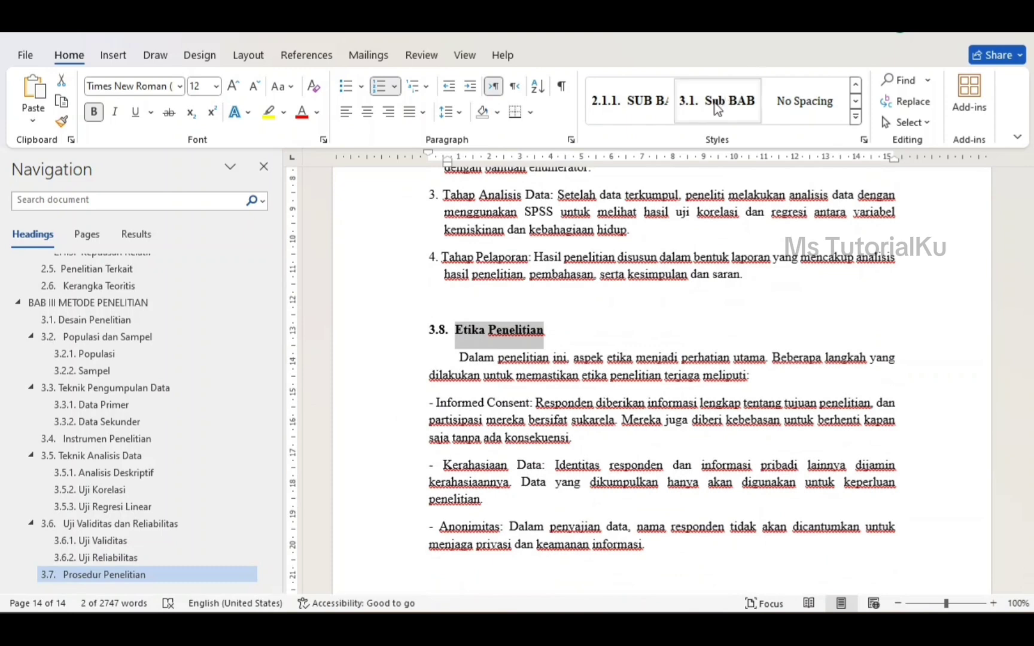
pyautogui.click(718, 100)
pyautogui.scroll(-1, 599, 389)
pyautogui.scroll(-2, 598, 389)
pyautogui.moveTo(556, 226); pyautogui.dragTo(466, 226)
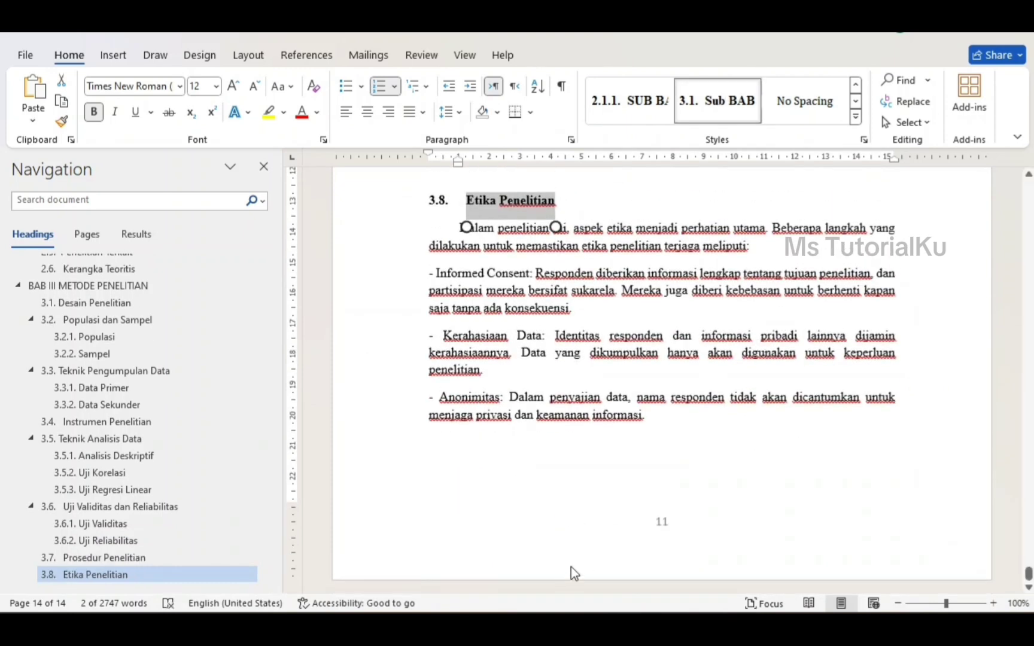
pyautogui.moveTo(1028, 573)
pyautogui.mouseDown()
pyautogui.moveTo(1025, 503)
pyautogui.moveTo(1025, 577)
pyautogui.mouseUp()
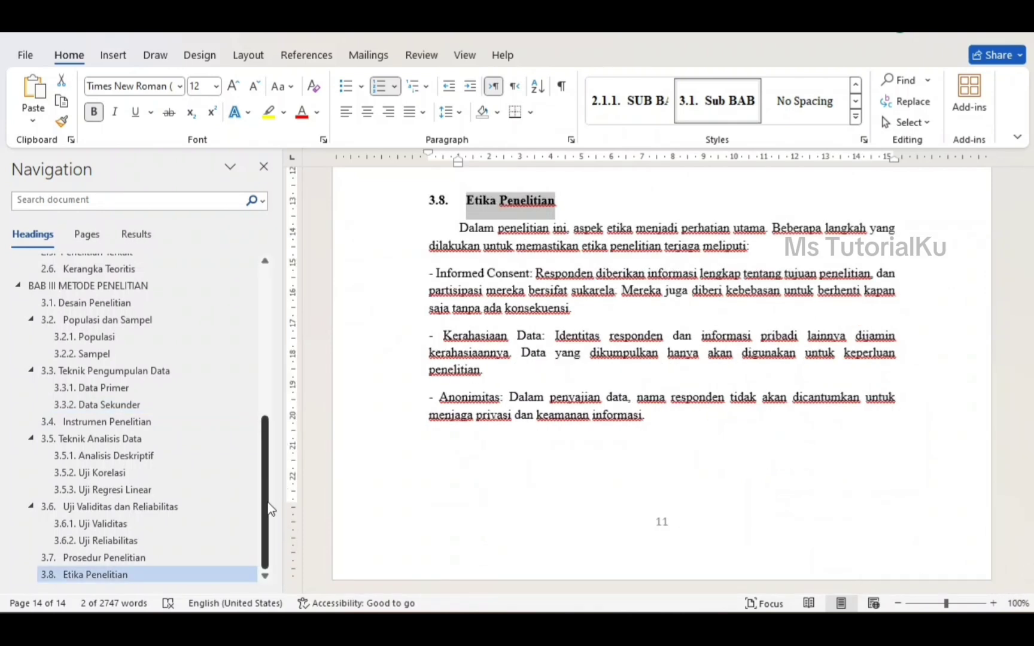
# Step: Place the cursor on the empty line beneath the Daftar Isi heading on page 3
pyautogui.scroll(1, 270, 485)
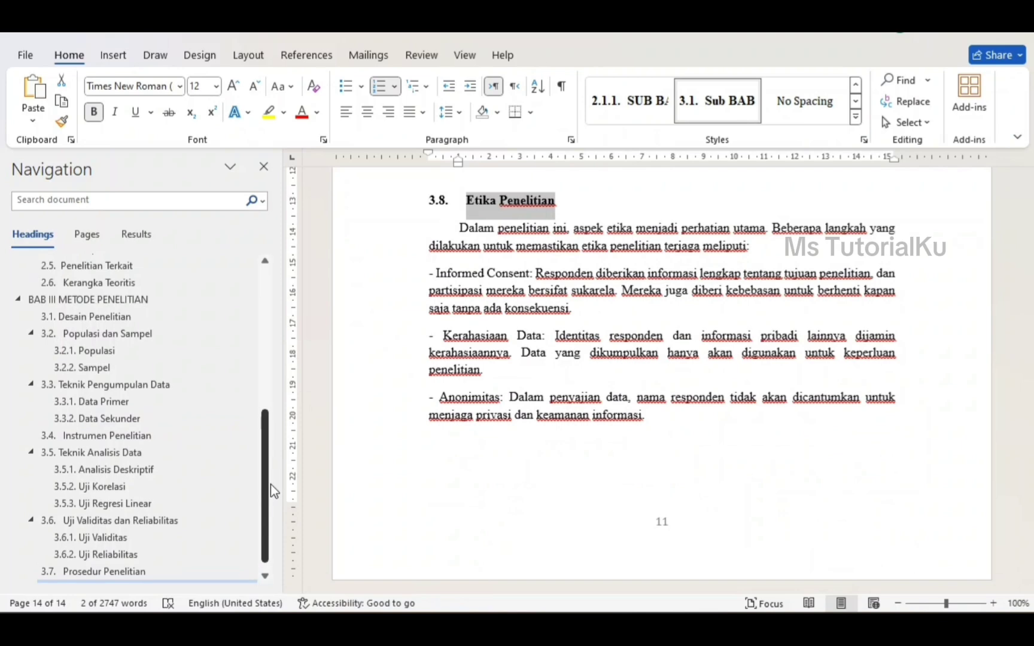
pyautogui.moveTo(270, 485); pyautogui.dragTo(251, 394)
pyautogui.scroll(2, 249, 383)
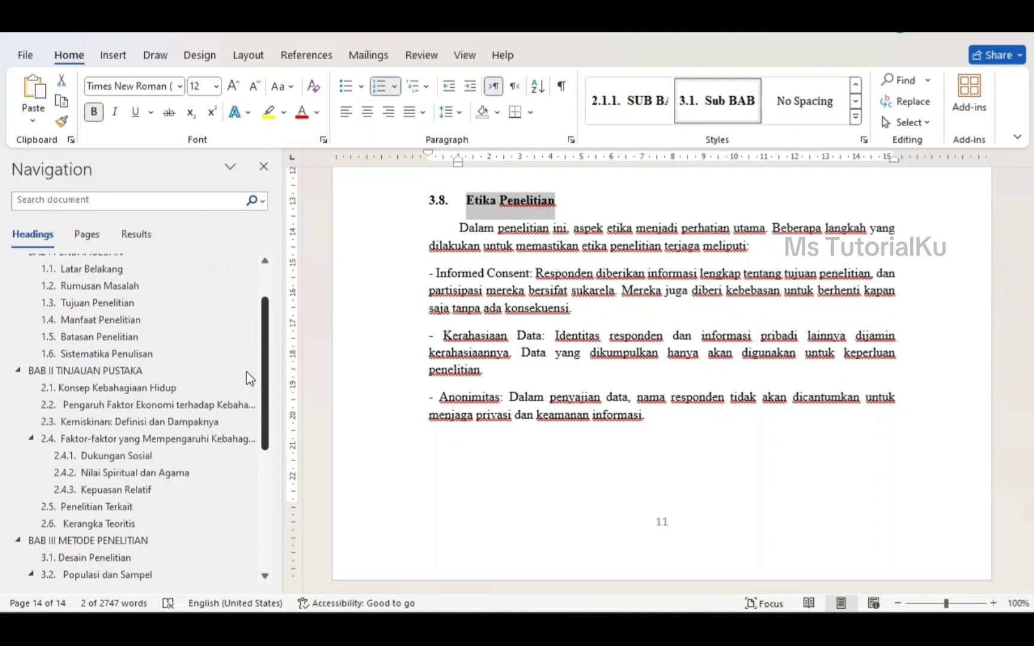
pyautogui.scroll(-5, 245, 359)
pyautogui.moveTo(265, 395); pyautogui.dragTo(268, 293)
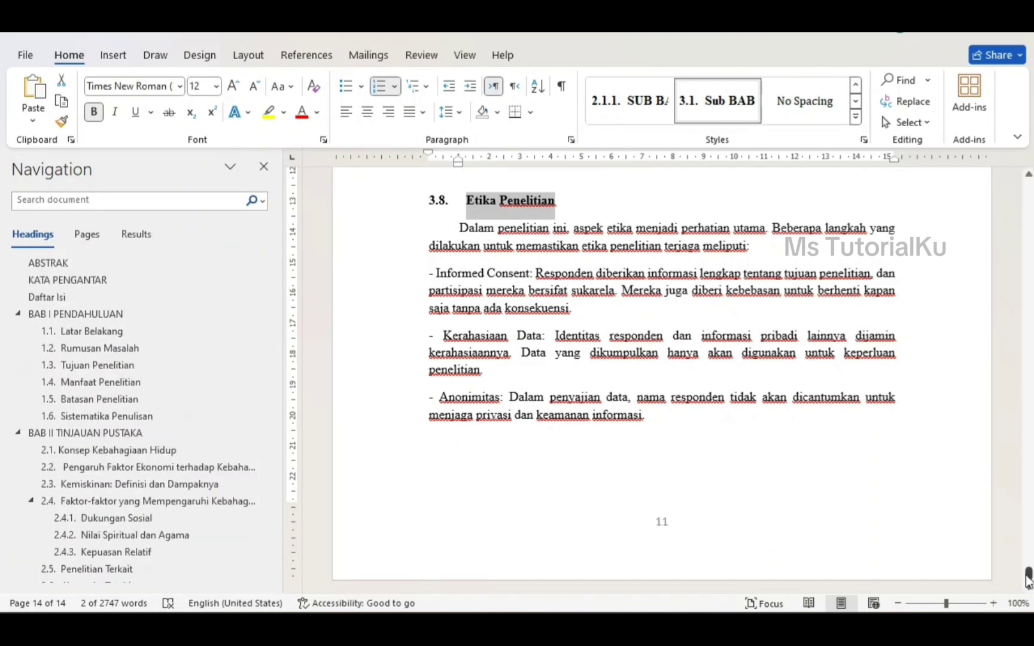
pyautogui.moveTo(1029, 578); pyautogui.dragTo(1028, 248)
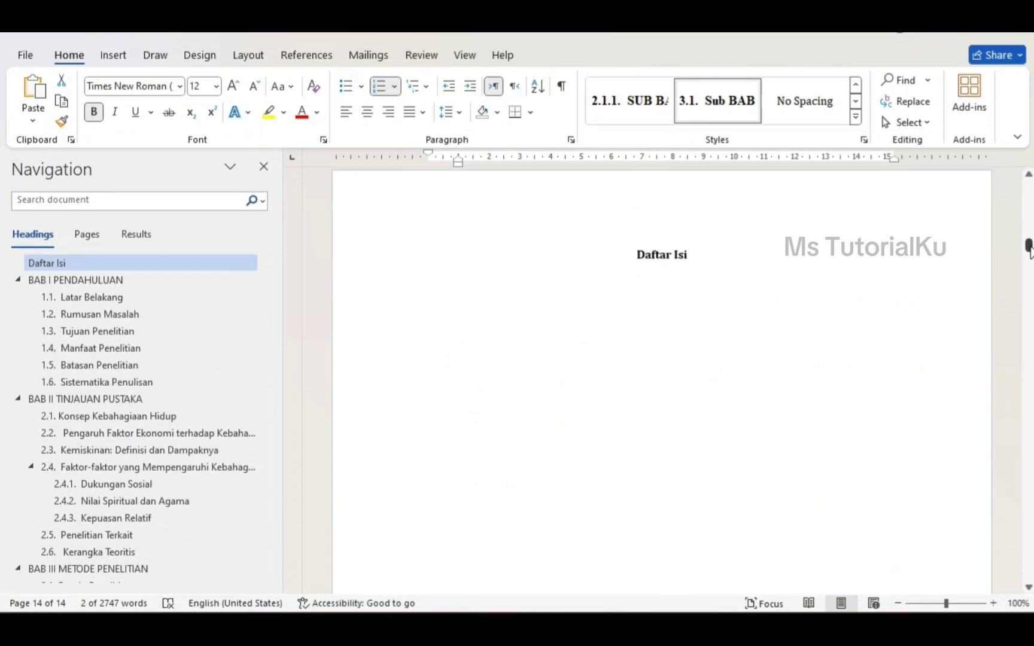
pyautogui.click(552, 319)
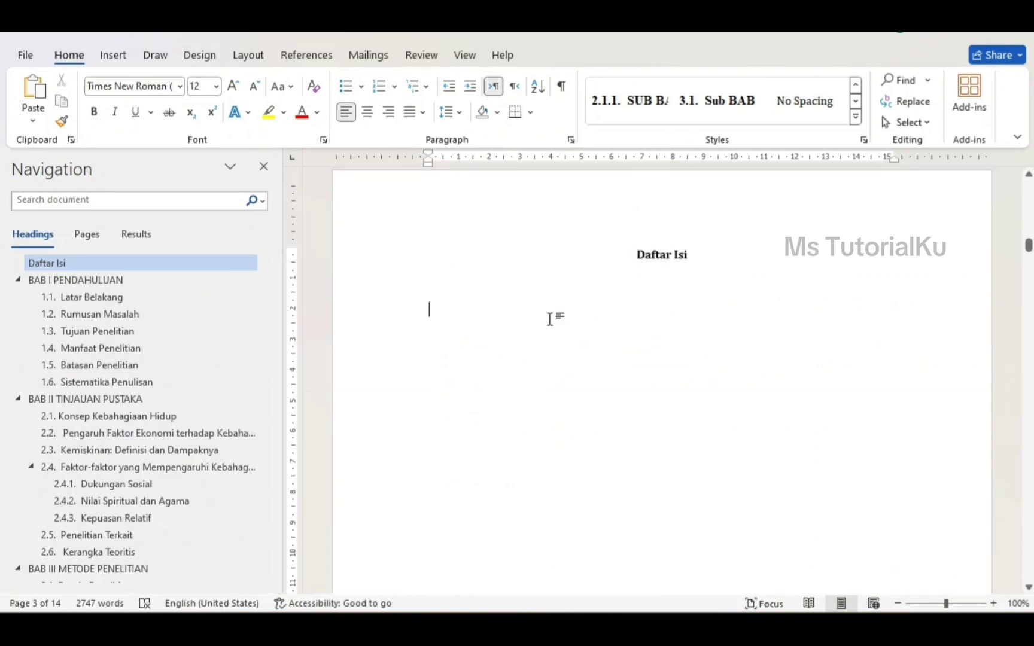
# Step: Insert the Automatic Table 1 (Daftar Isi Otomatis 1) table of contents from References
pyautogui.click(306, 57)
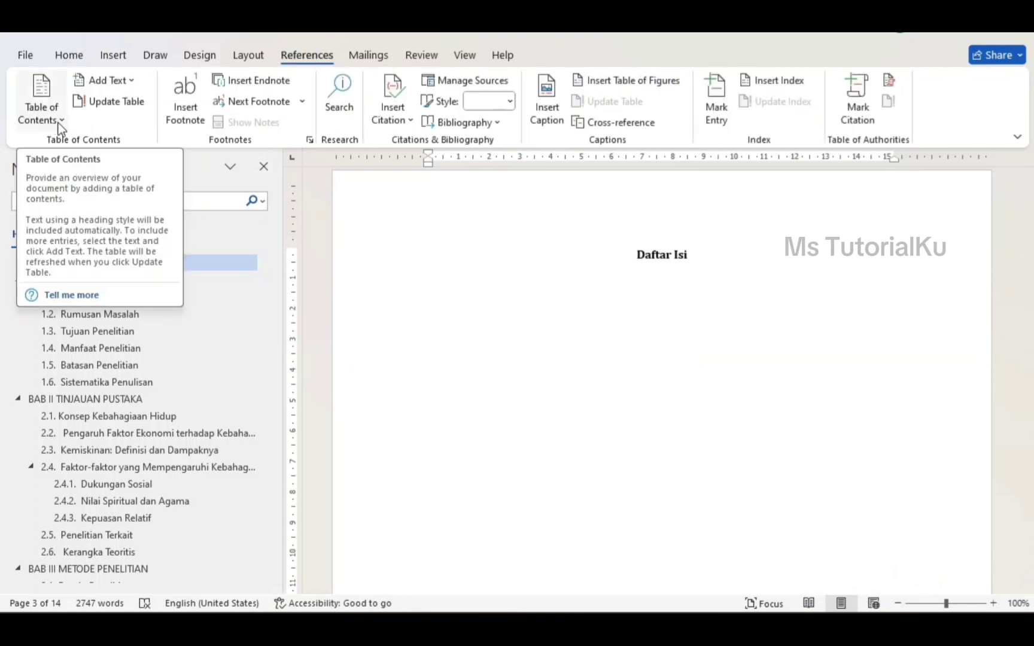
pyautogui.click(57, 122)
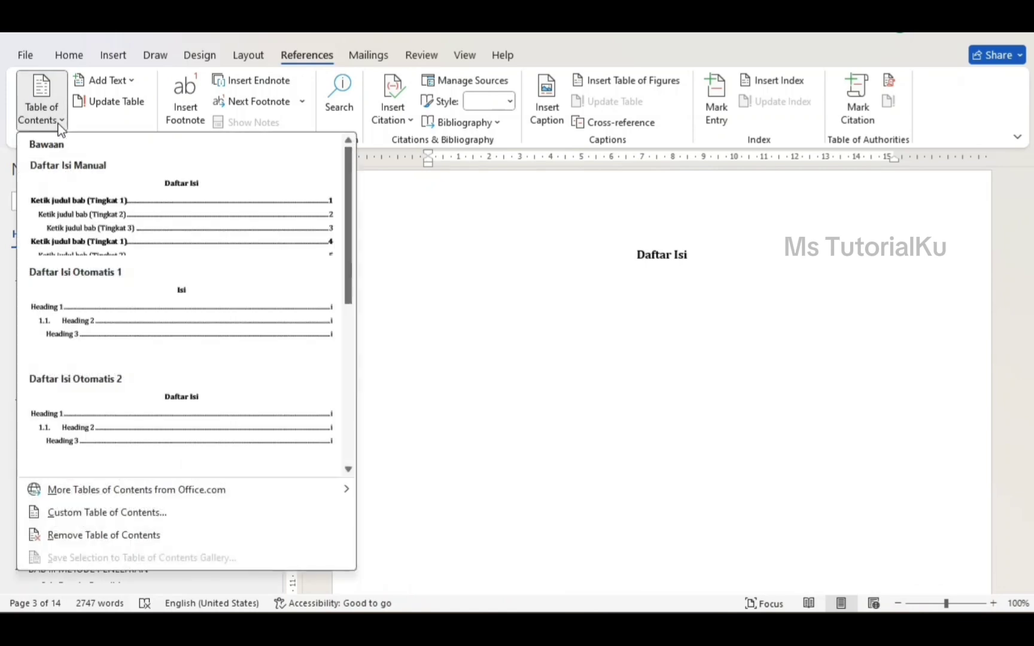
pyautogui.click(95, 328)
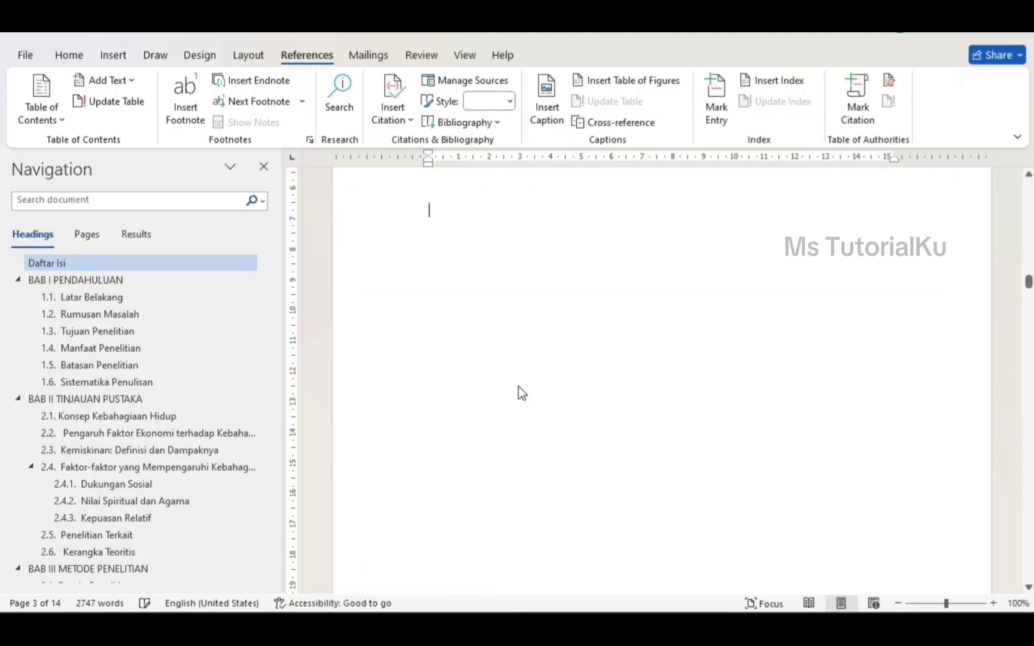
pyautogui.moveTo(1029, 284); pyautogui.dragTo(1028, 263)
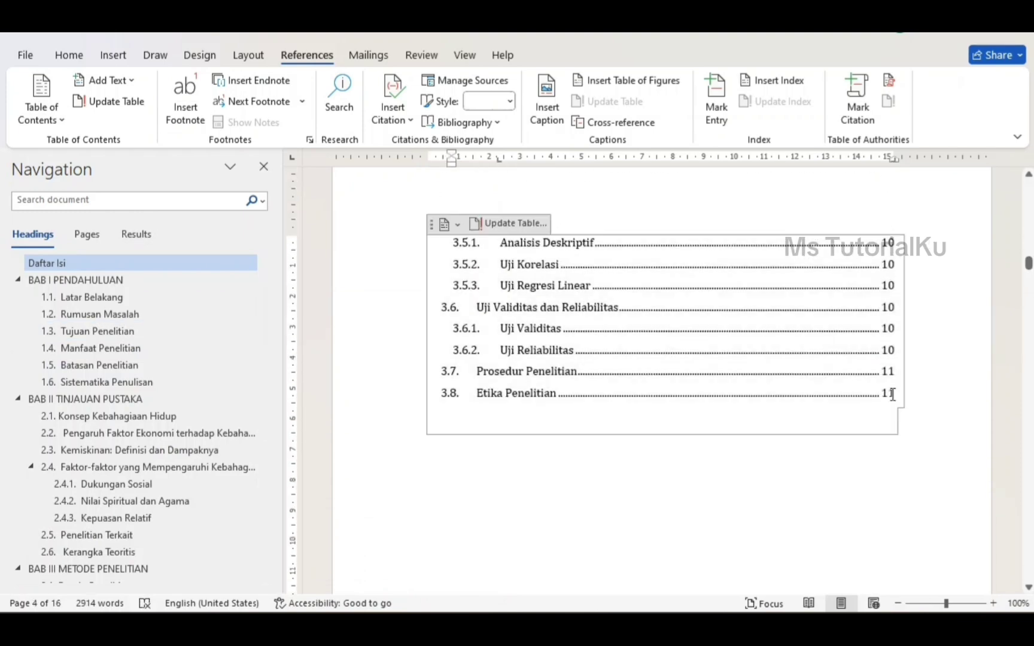
# Step: Select the whole table of contents and set it to Times New Roman, size 12
pyautogui.moveTo(892, 396); pyautogui.dragTo(723, 222)
pyautogui.scroll(5, 723, 217)
pyautogui.scroll(5, 723, 217)
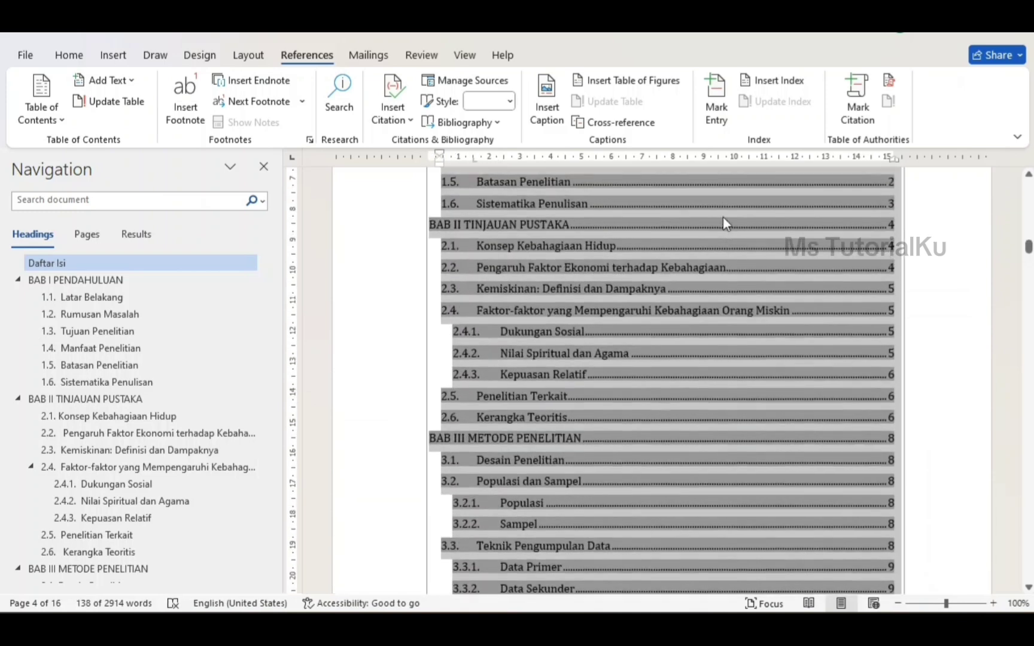
pyautogui.scroll(5, 723, 218)
pyautogui.scroll(-3, 723, 218)
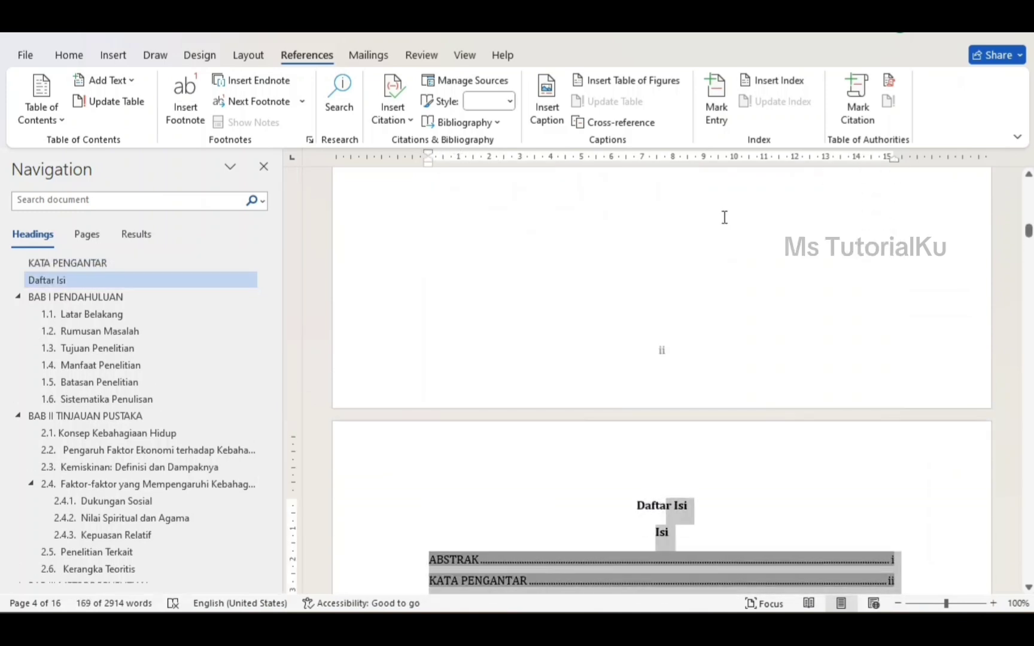
pyautogui.click(67, 60)
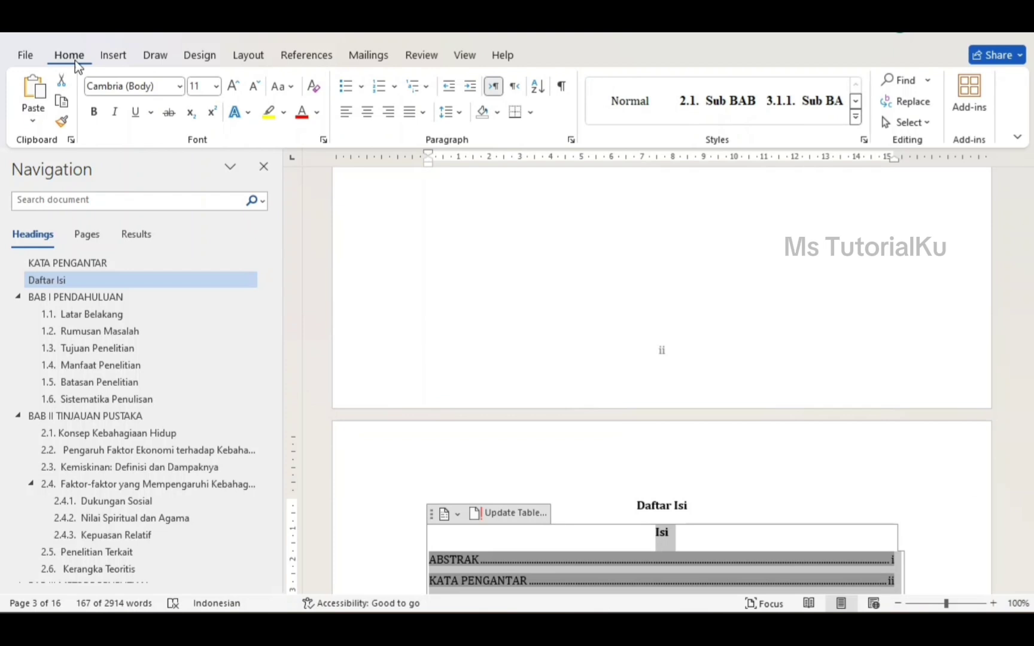
pyautogui.click(180, 87)
pyautogui.click(178, 174)
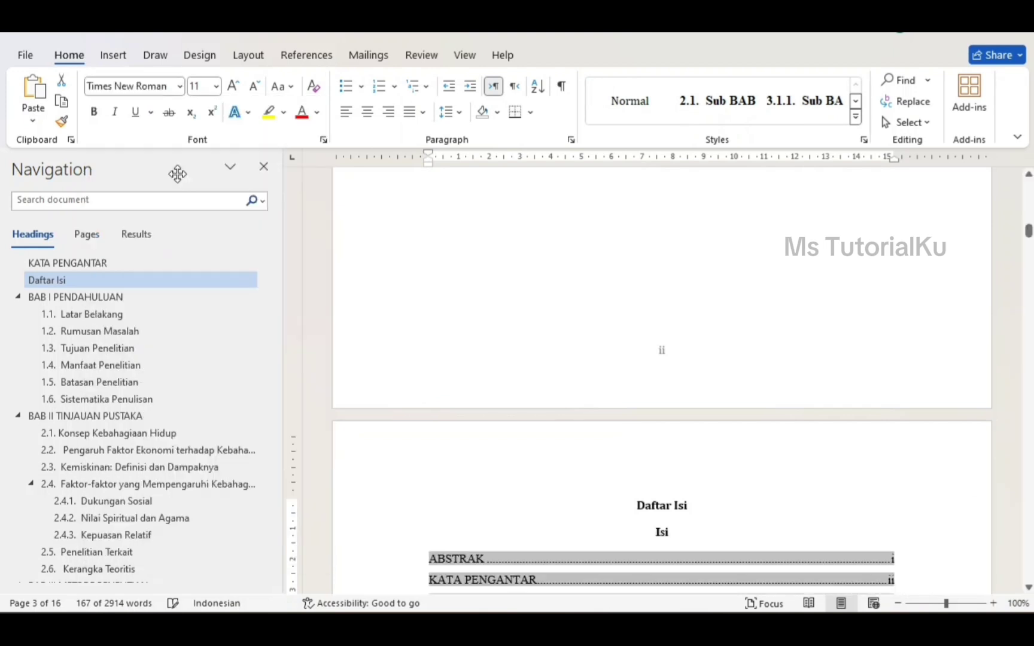
pyautogui.click(213, 87)
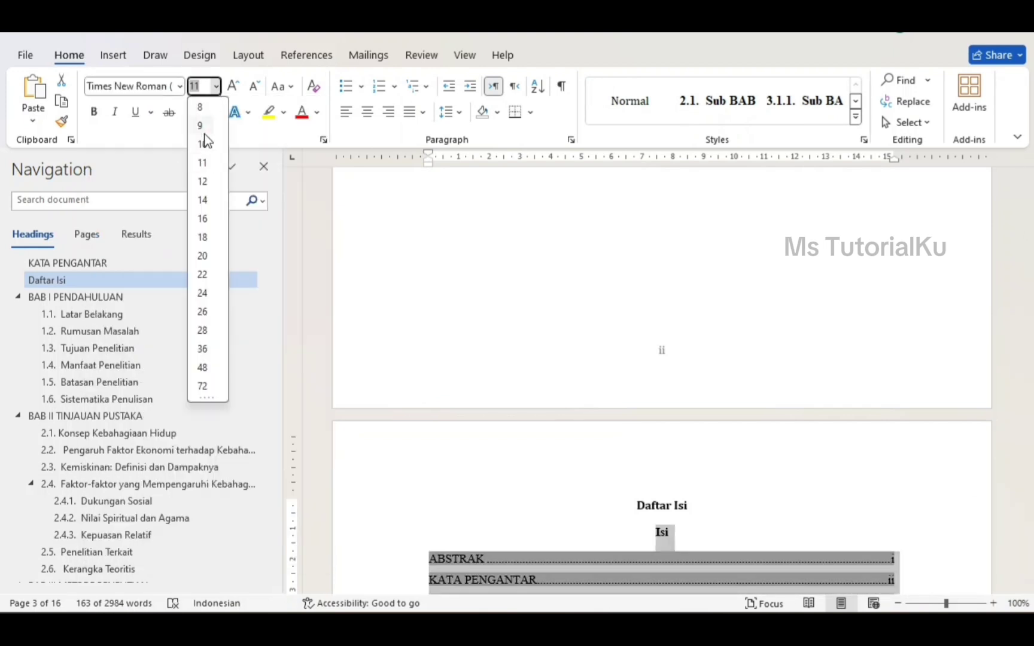
pyautogui.click(210, 182)
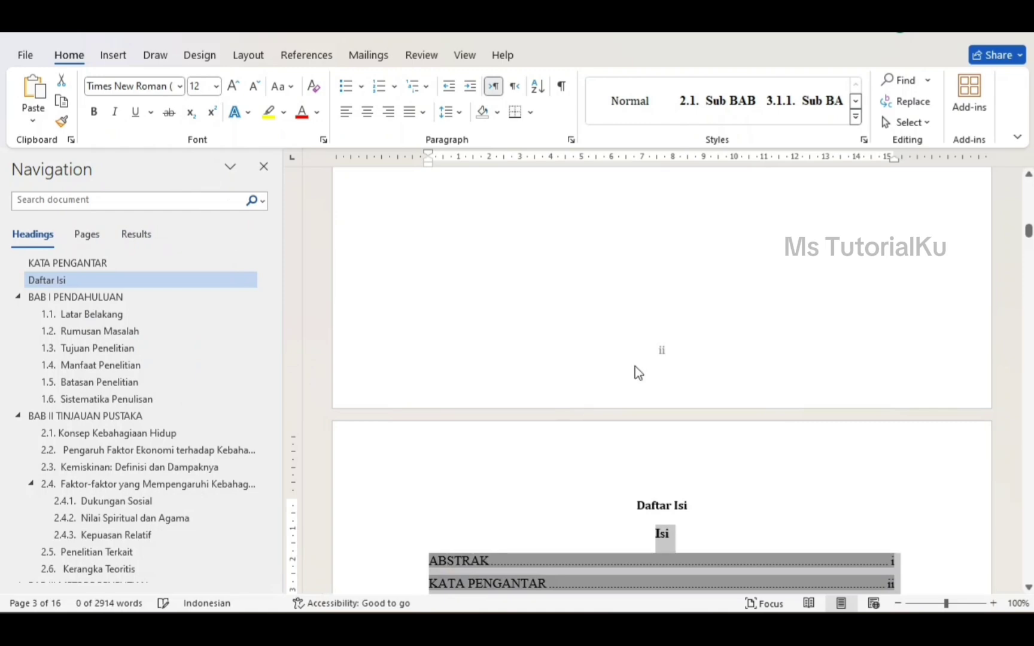
# Step: Delete the duplicate 'Isi' title line above ABSTRAK
pyautogui.click(639, 388)
pyautogui.click(686, 534)
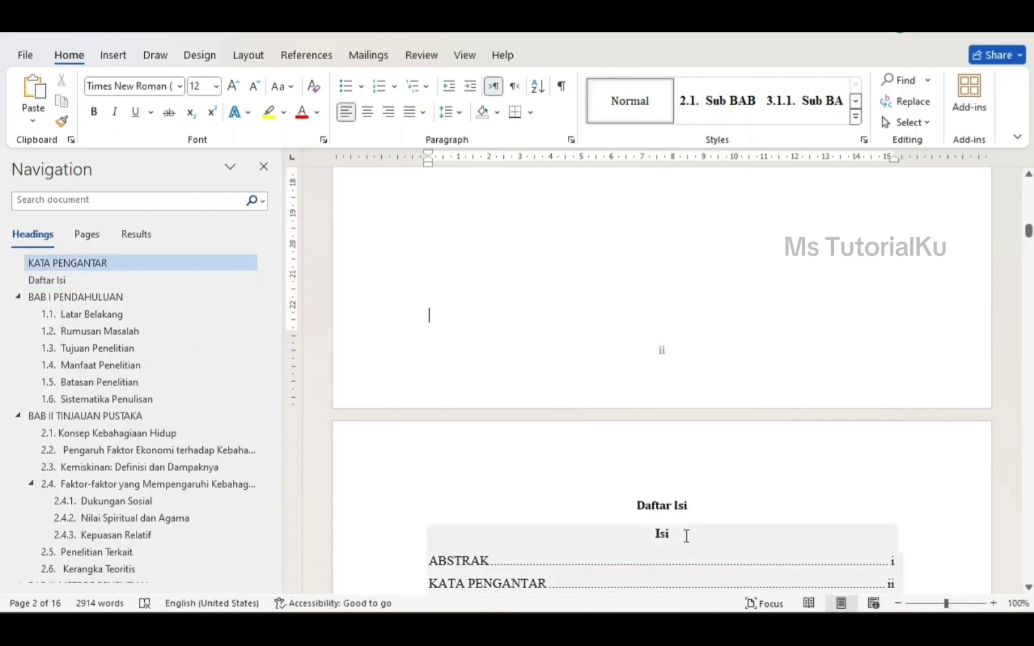
pyautogui.press('BackSpace')
pyautogui.press('BackSpace')
# Step: Clear the leftover 'Isi' line and delete the blank page after the table of contents
pyautogui.press('Down')
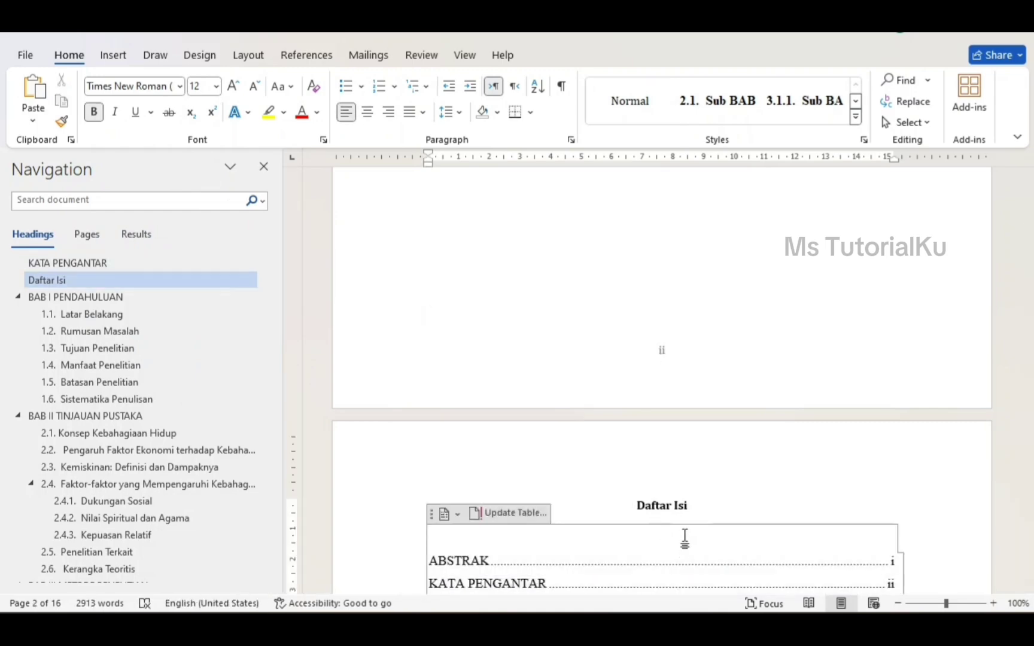
pyautogui.scroll(-5, 685, 537)
pyautogui.scroll(-5, 685, 537)
pyautogui.scroll(-5, 662, 383)
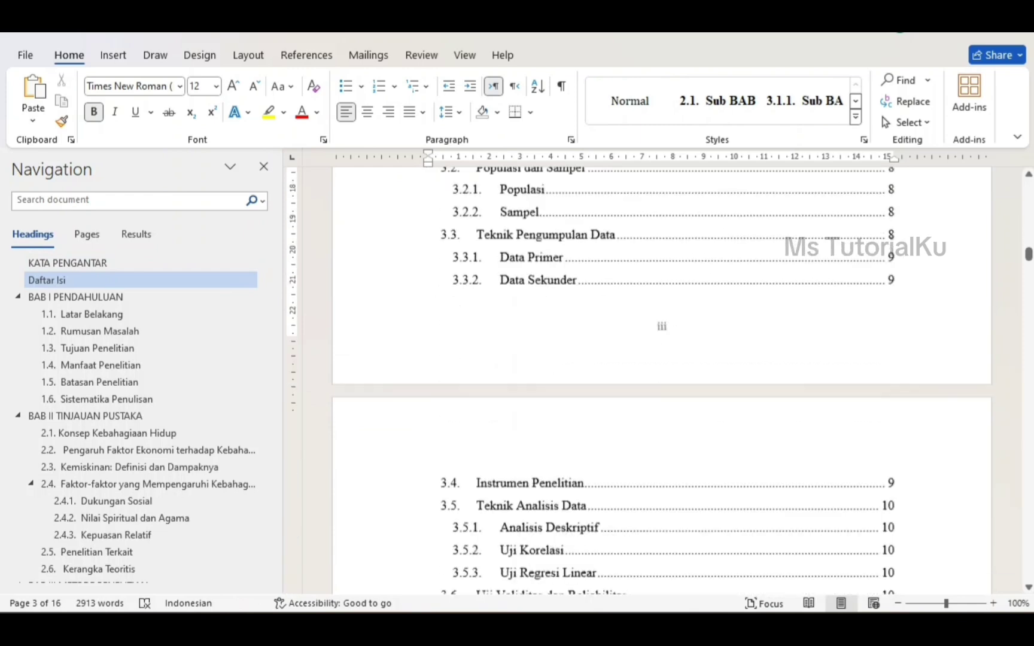
pyautogui.scroll(-5, 661, 384)
pyautogui.scroll(-5, 661, 383)
pyautogui.scroll(-5, 661, 383)
pyautogui.scroll(-5, 661, 383)
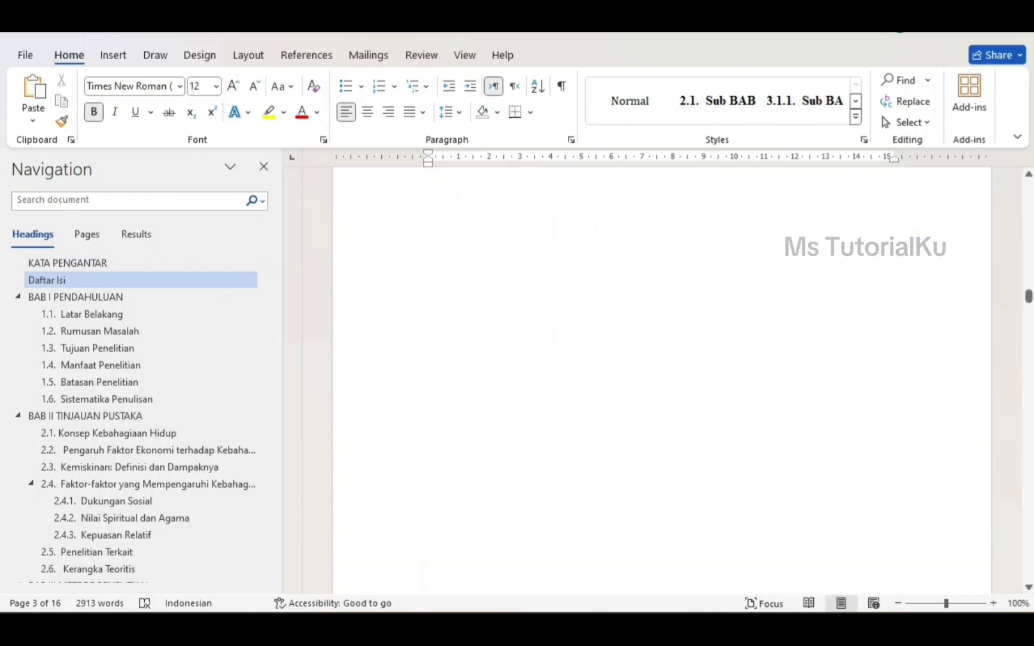
pyautogui.click(582, 434)
pyautogui.press('BackSpace')
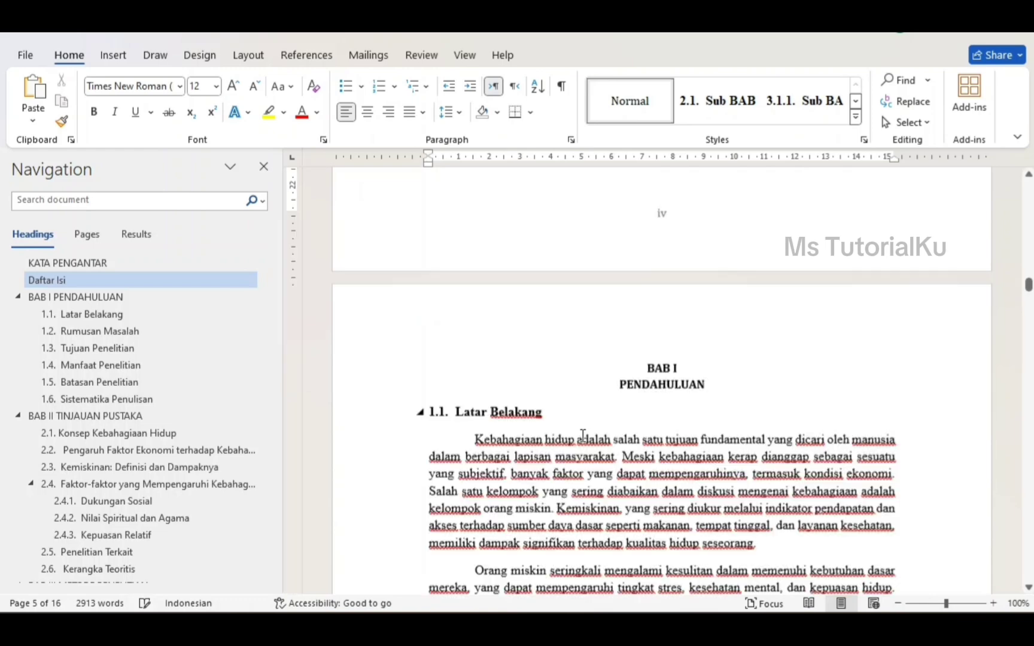
# Step: Scroll through the table of contents and BAB I PENDAHULUAN to check the page order
pyautogui.scroll(2, 583, 435)
pyautogui.scroll(5, 583, 436)
pyautogui.scroll(5, 583, 435)
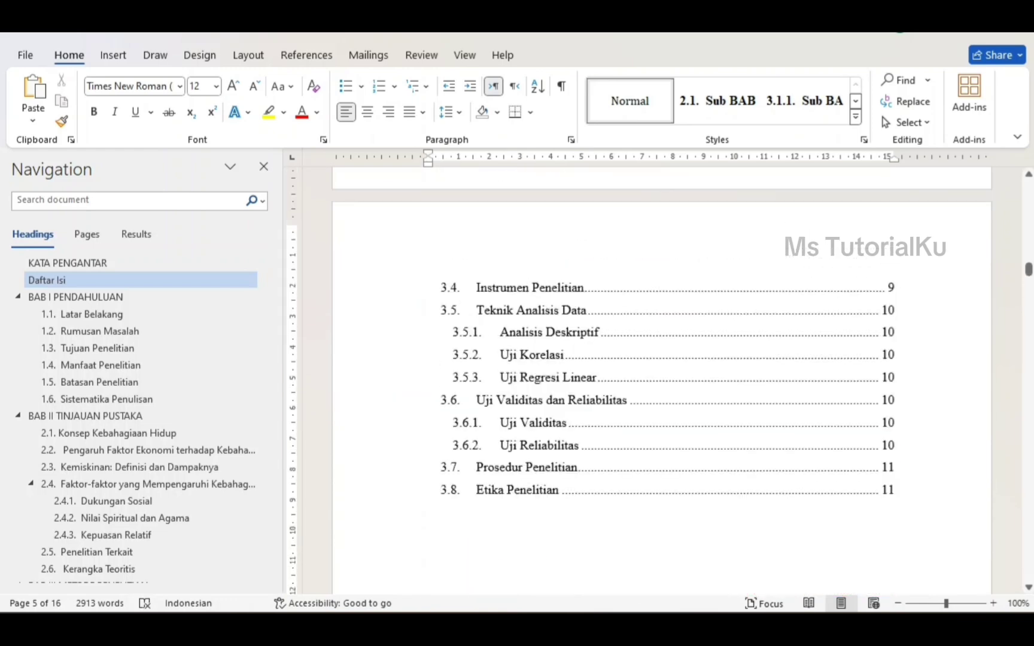
pyautogui.scroll(3, 583, 435)
pyautogui.scroll(5, 583, 435)
pyautogui.scroll(2, 583, 435)
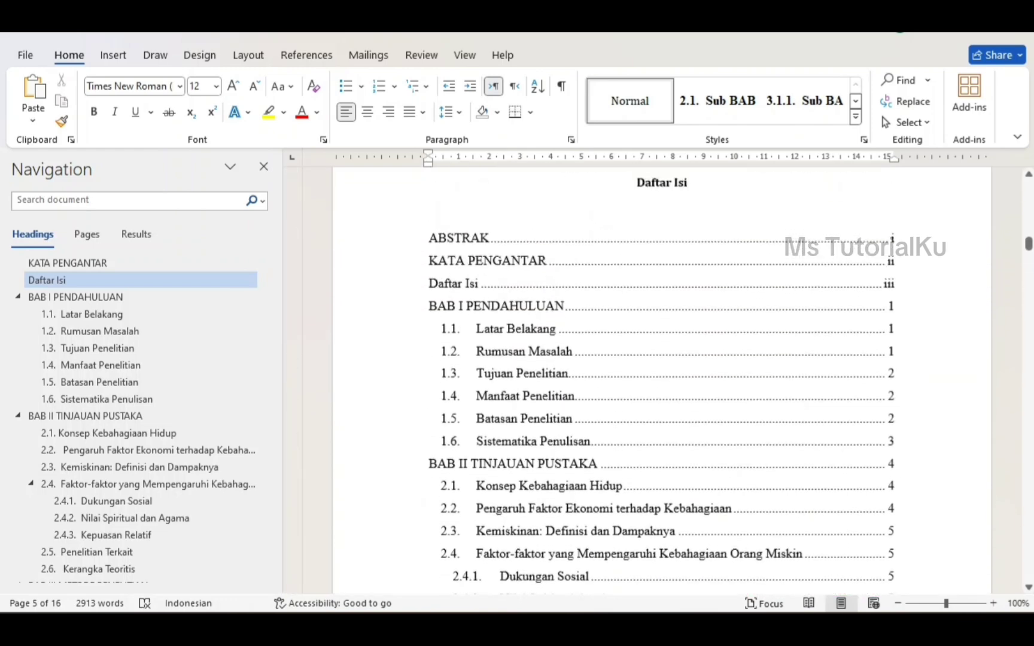
pyautogui.scroll(2, 661, 383)
pyautogui.scroll(-2, 662, 383)
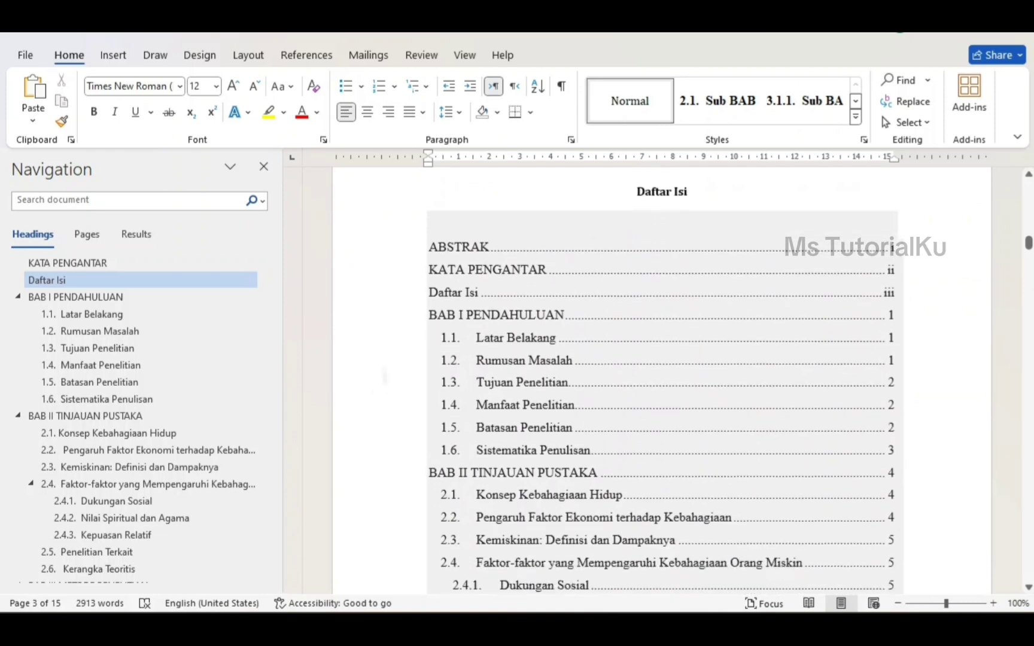
pyautogui.scroll(-1, 662, 384)
pyautogui.scroll(-2, 661, 383)
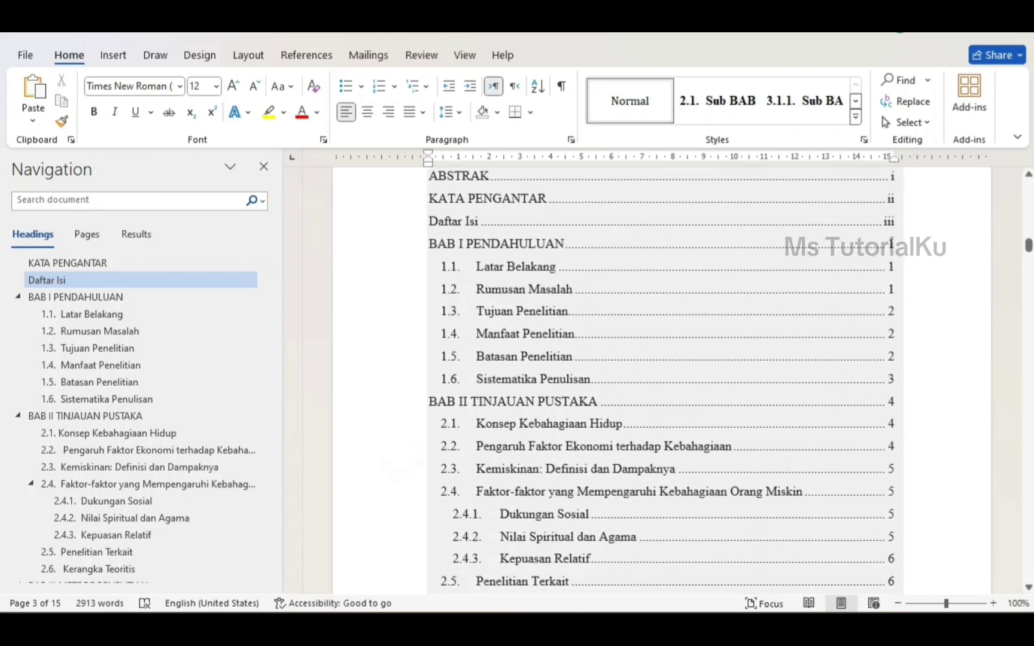
pyautogui.scroll(-4, 661, 383)
pyautogui.scroll(-2, 661, 383)
pyautogui.scroll(-1, 661, 383)
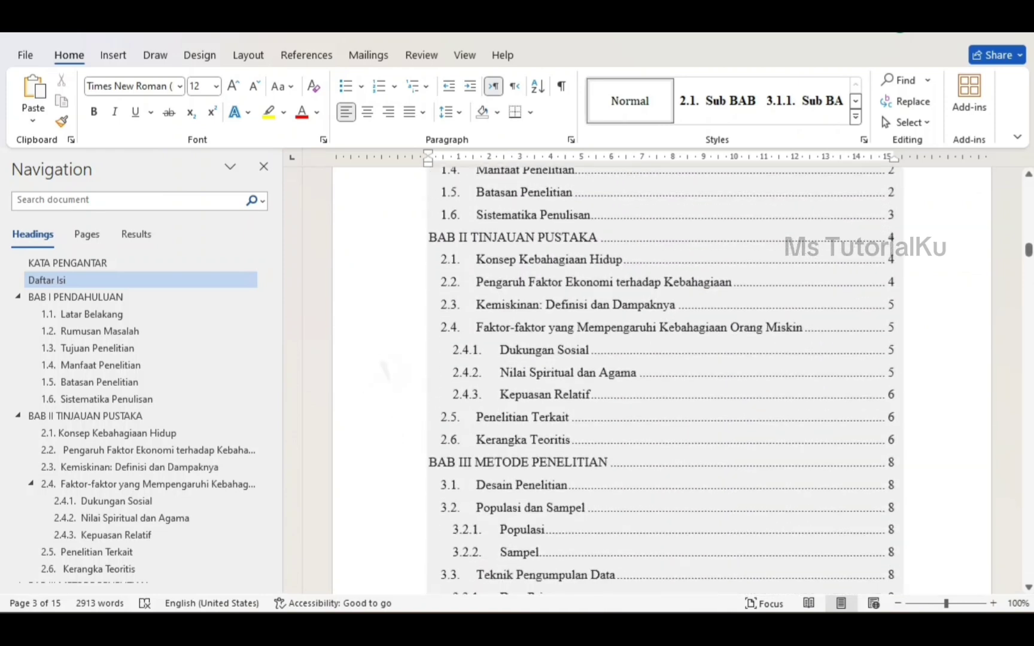
pyautogui.scroll(-10, 661, 384)
pyautogui.scroll(-5, 662, 383)
pyautogui.scroll(15, 661, 384)
pyautogui.scroll(13, 661, 383)
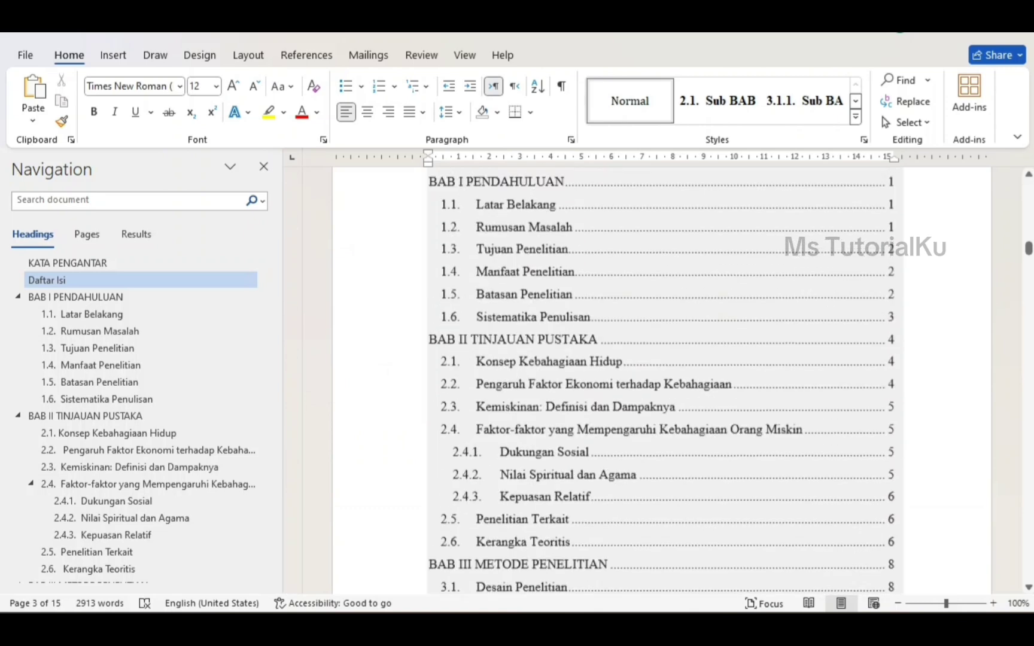
pyautogui.scroll(4, 661, 383)
pyautogui.scroll(1, 661, 383)
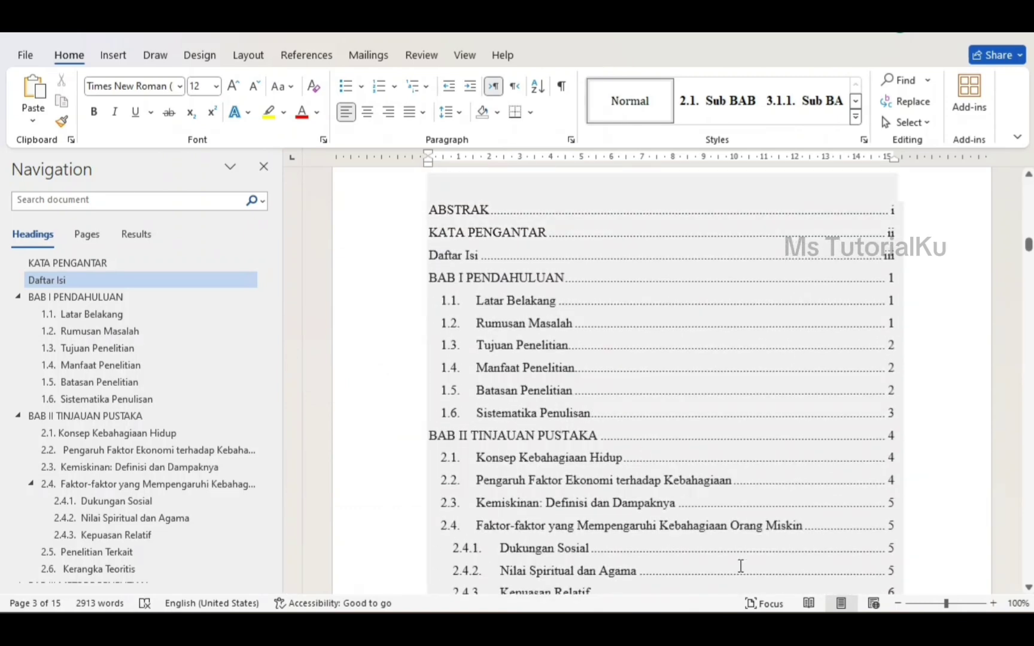